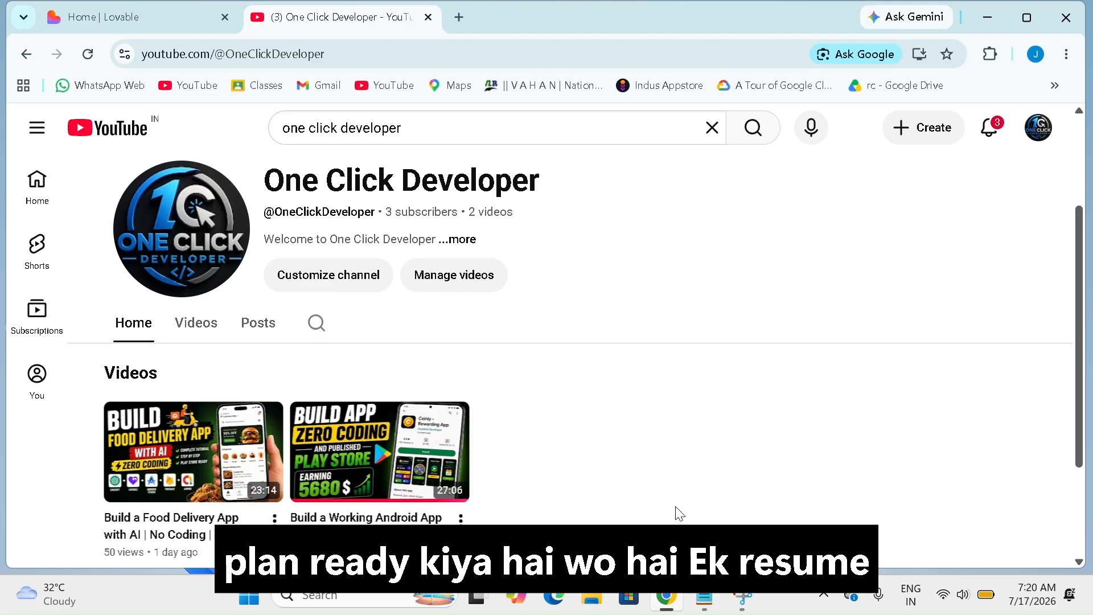
- Open the text note with the AI Resume Builder prompt and copy its full text
{"action": "left_click", "coordinate": [705, 599]}
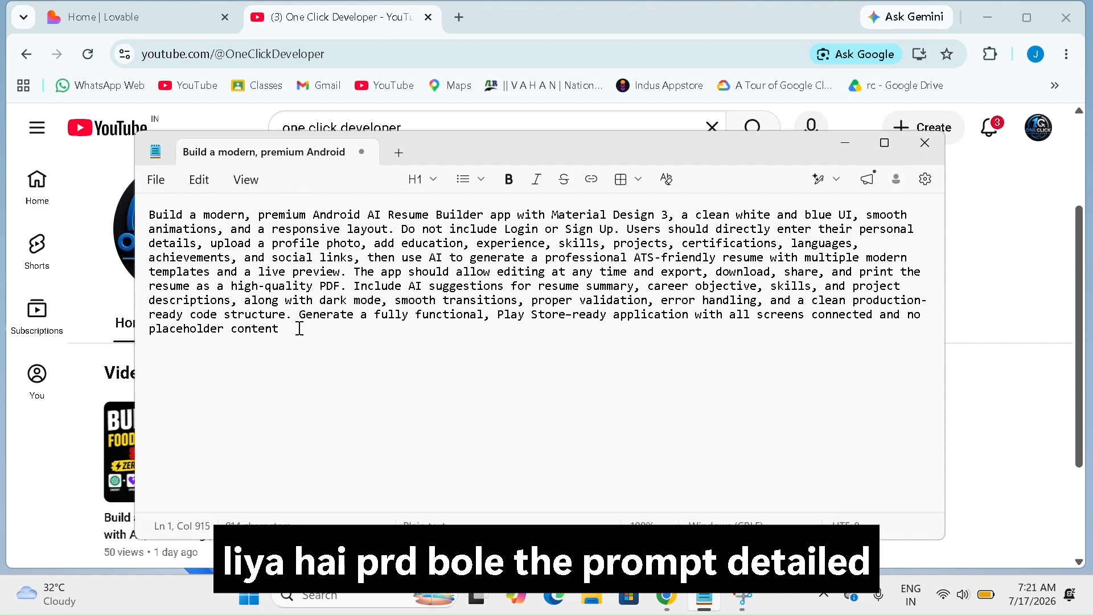
{"action": "left_click", "coordinate": [266, 251]}
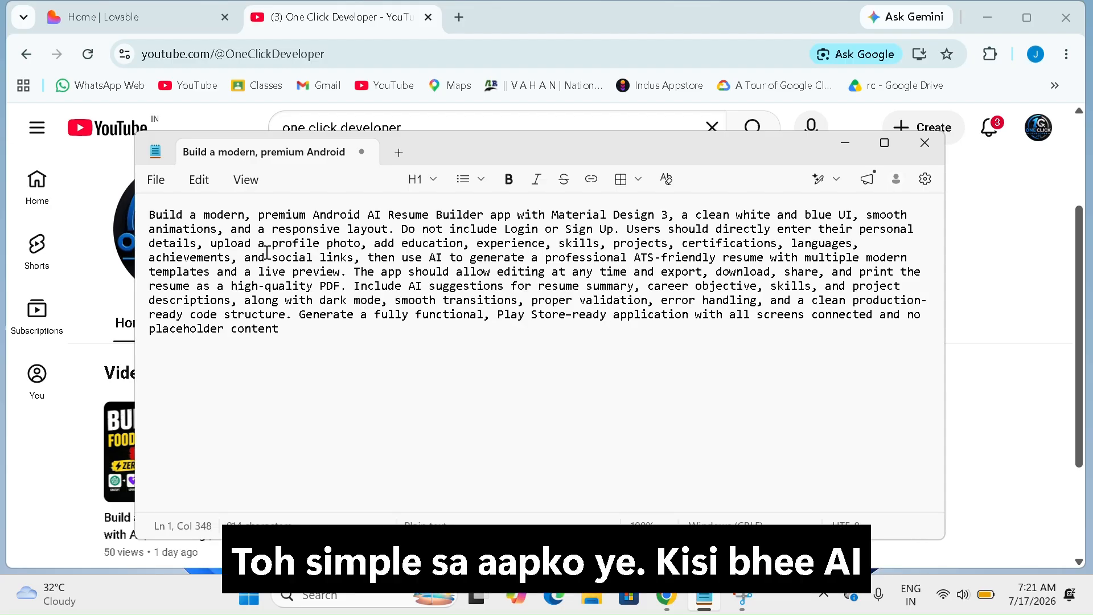
{"action": "key", "text": "ctrl+a"}
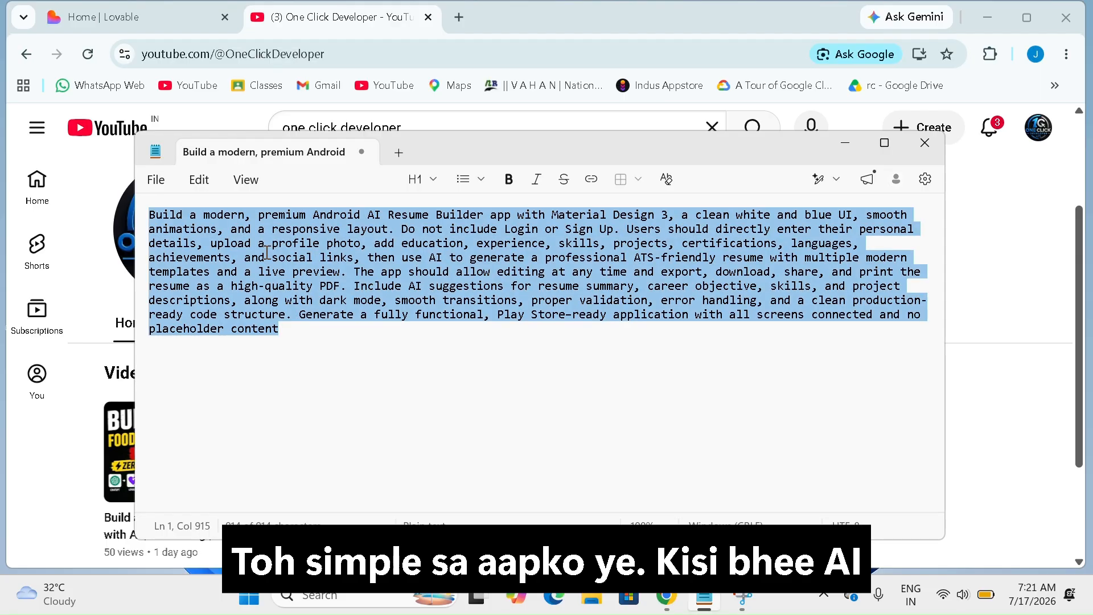
{"action": "left_click", "coordinate": [288, 337]}
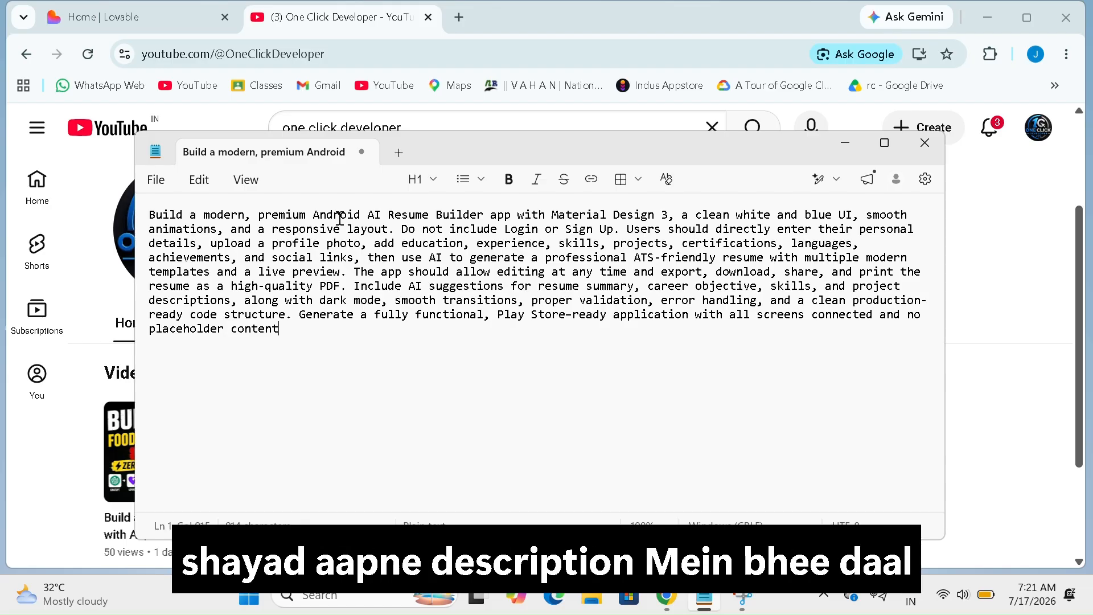
- Switch to Lovable and paste the Android AI Resume Builder prompt as the new project's request
{"action": "left_click", "coordinate": [156, 22]}
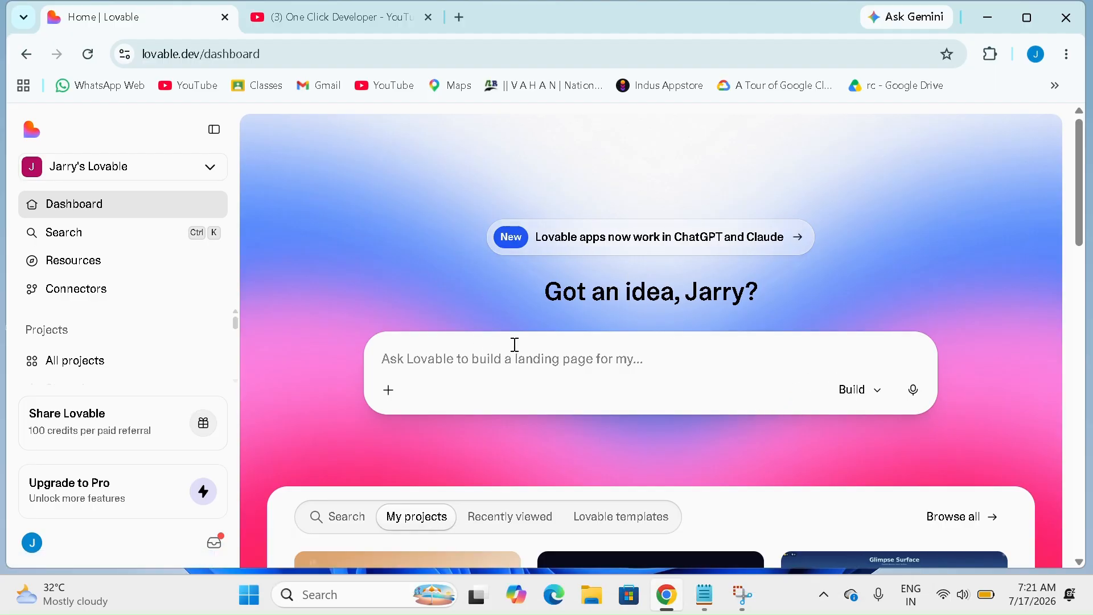
{"action": "left_click", "coordinate": [512, 367]}
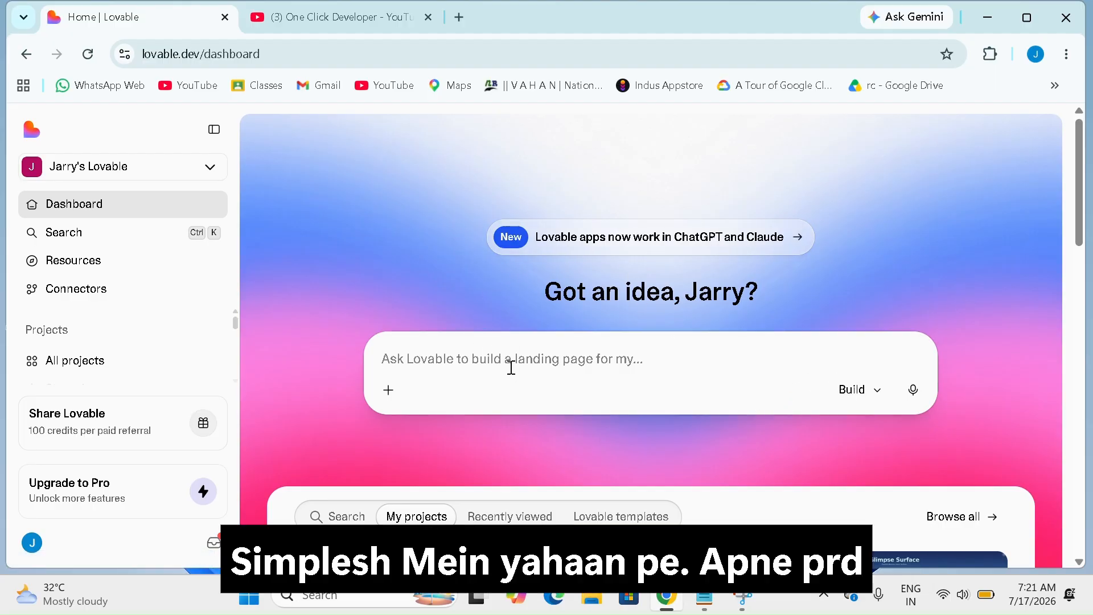
{"action": "key", "text": "ctrl+v"}
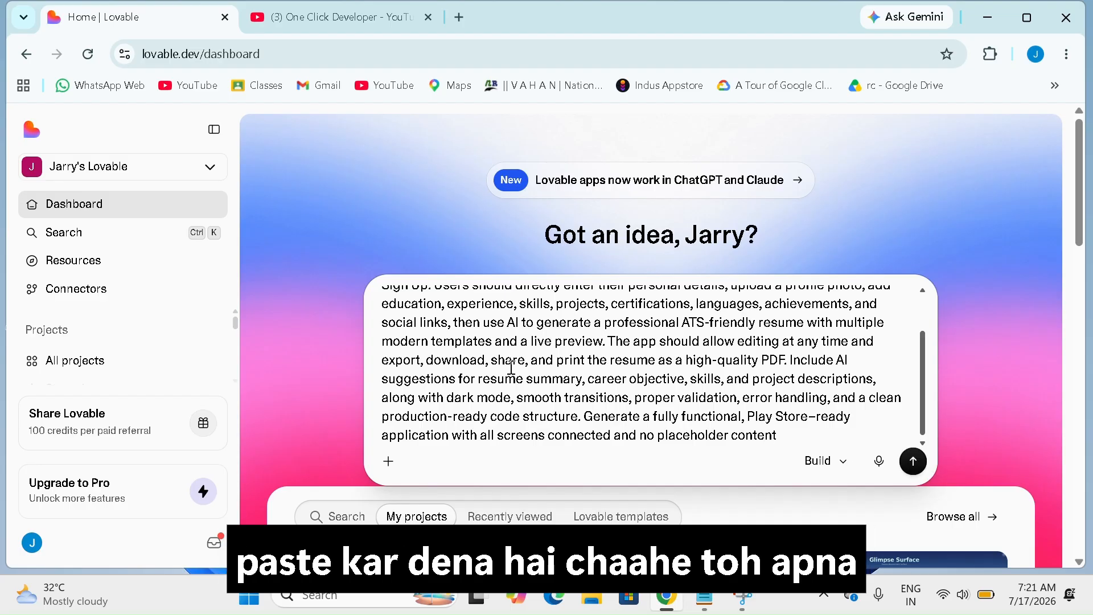
- View the database options that can be attached to the prompt, without selecting one
{"action": "left_click", "coordinate": [389, 461]}
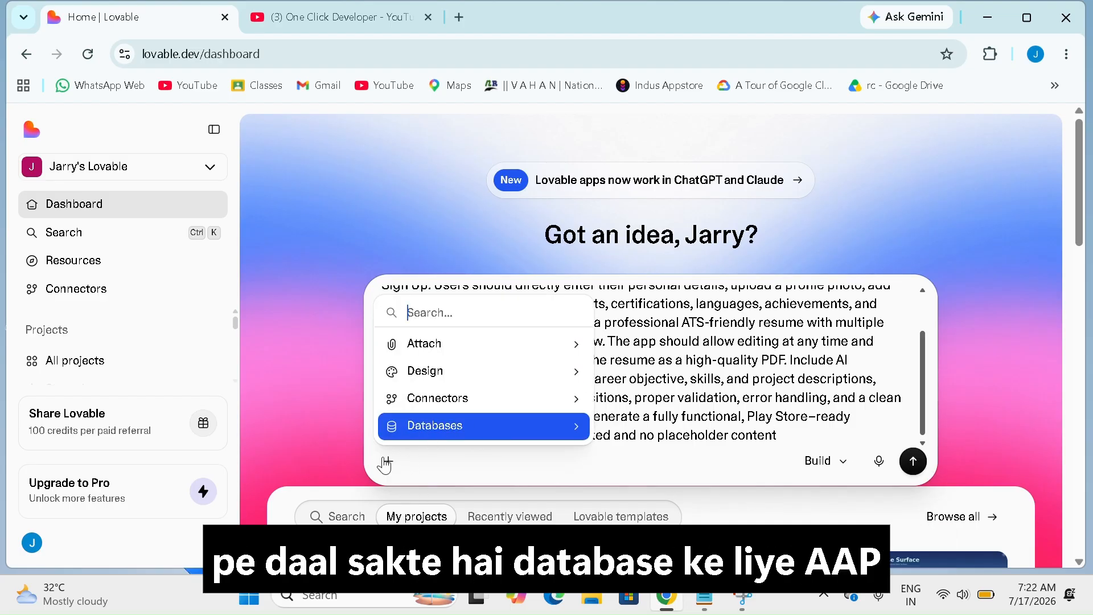
{"action": "left_click", "coordinate": [577, 428]}
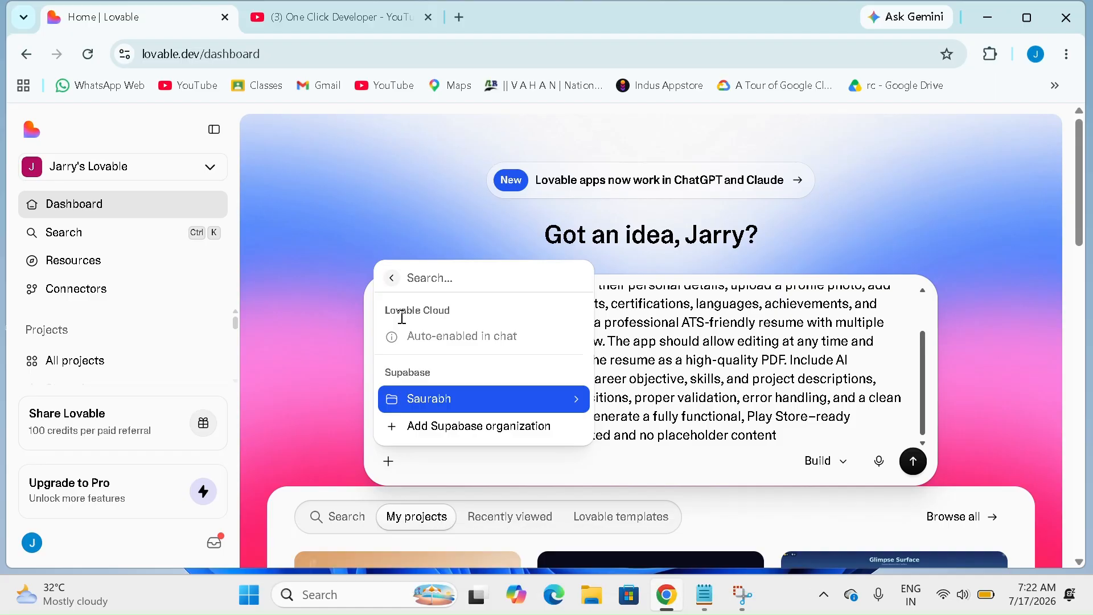
{"action": "left_click", "coordinate": [310, 361]}
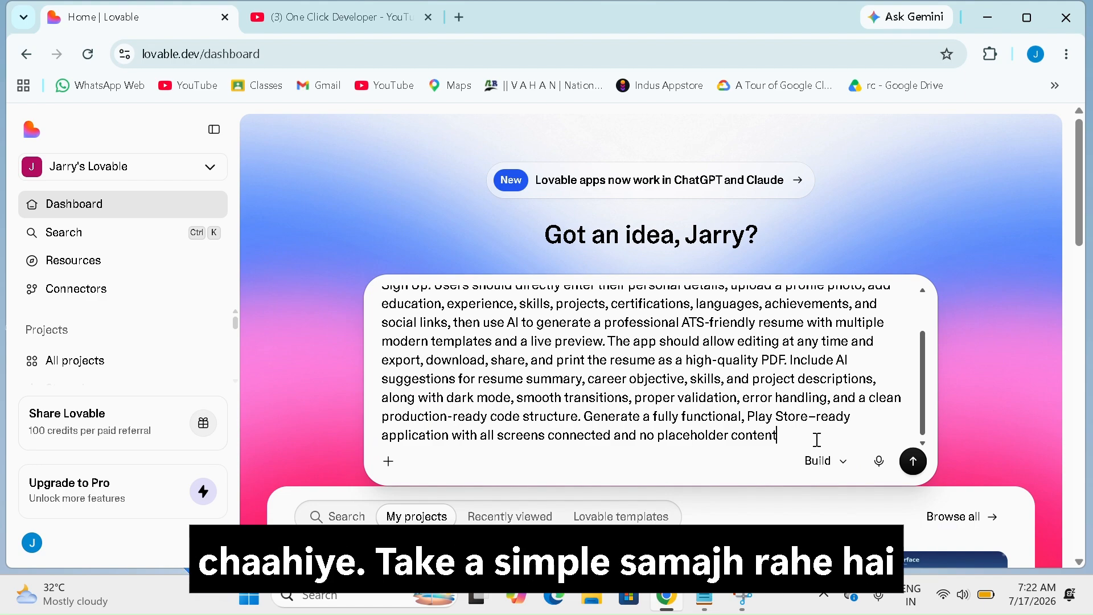
- Submit the resume builder prompt in Build mode and read it together with the reply
{"action": "left_click", "coordinate": [917, 466]}
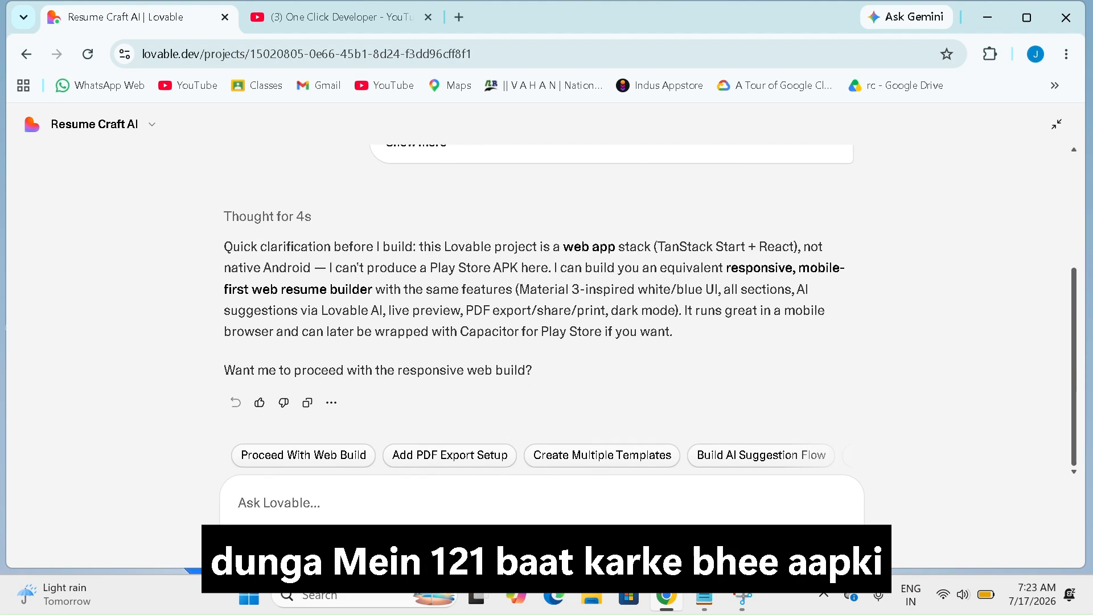
{"action": "scroll", "coordinate": [541, 307], "scroll_direction": "up", "scroll_amount": 5}
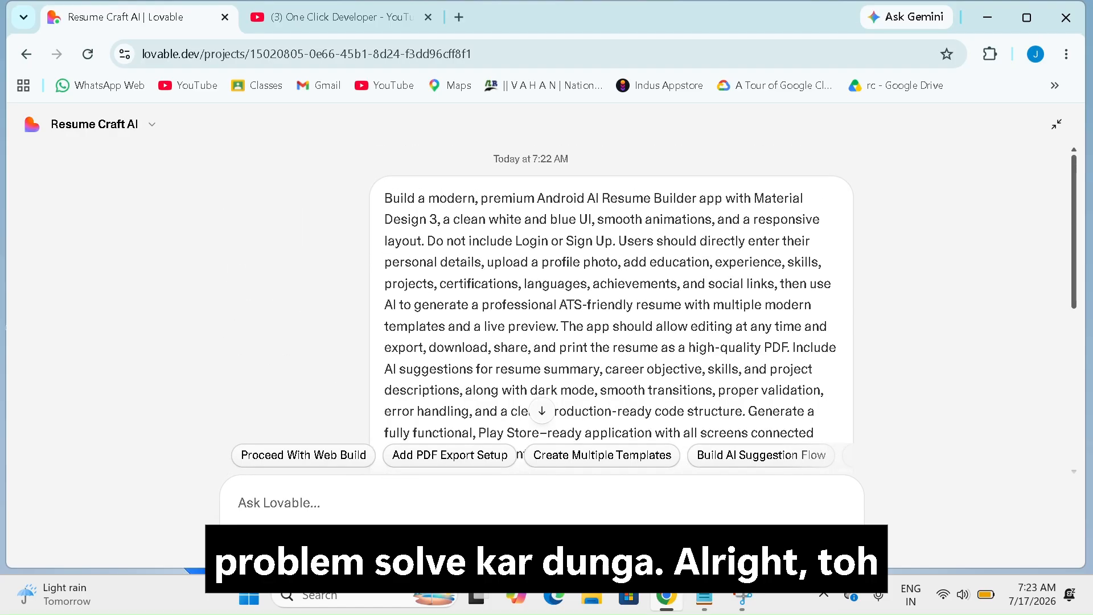
{"action": "scroll", "coordinate": [541, 307], "scroll_direction": "down", "scroll_amount": 5}
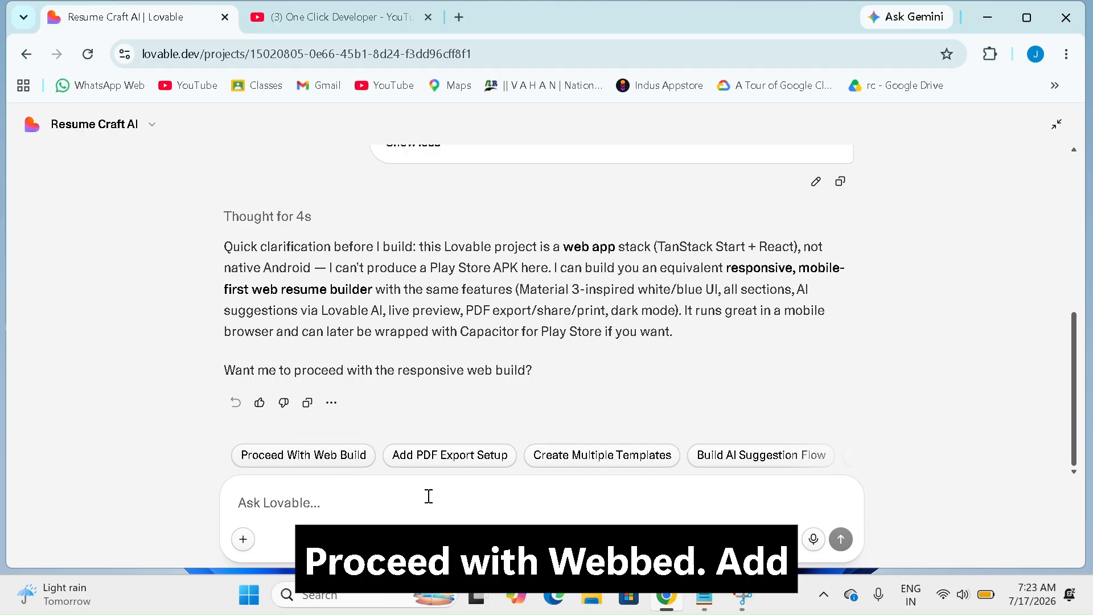
- Send the suggested Add PDF Export Setup request for ATS-friendly PDF export across all resume templates
{"action": "left_click", "coordinate": [430, 461]}
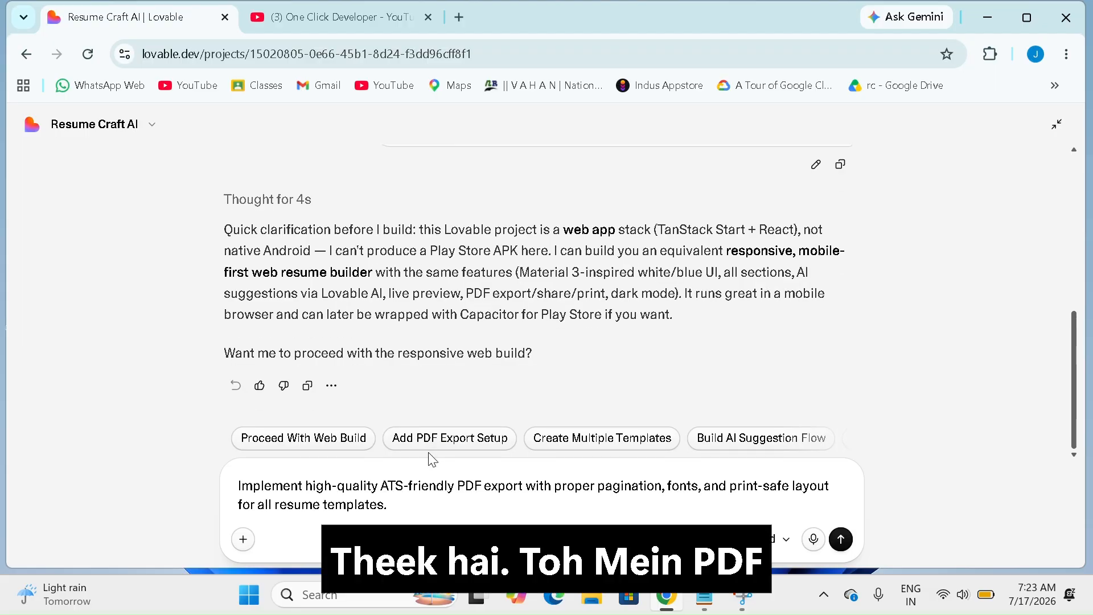
{"action": "left_click", "coordinate": [841, 540]}
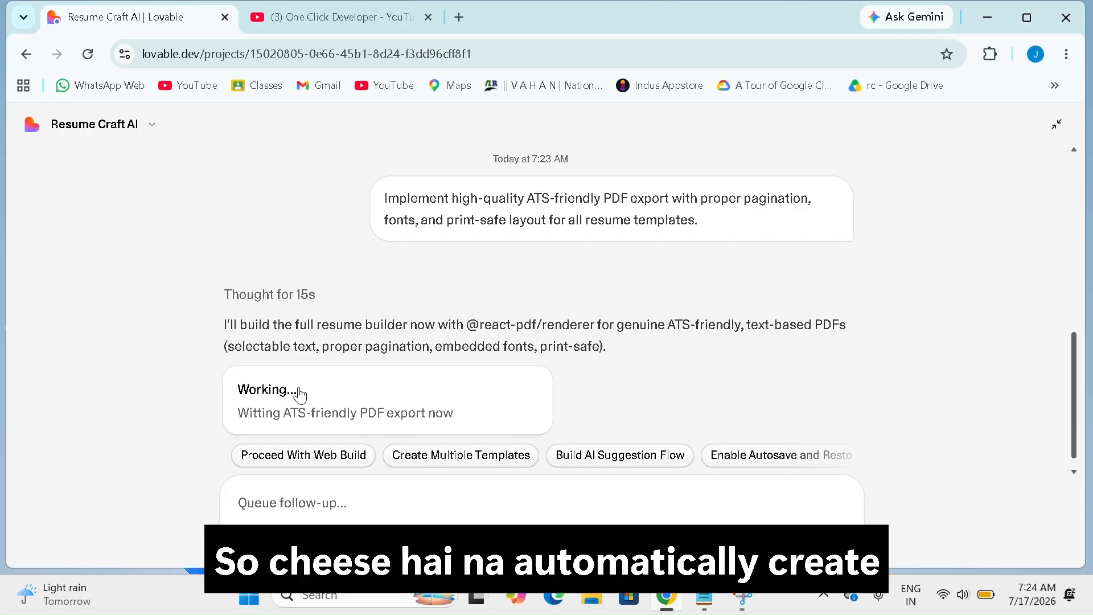
- Open the details of the running build and examine its timeline of actions
{"action": "left_click", "coordinate": [300, 394]}
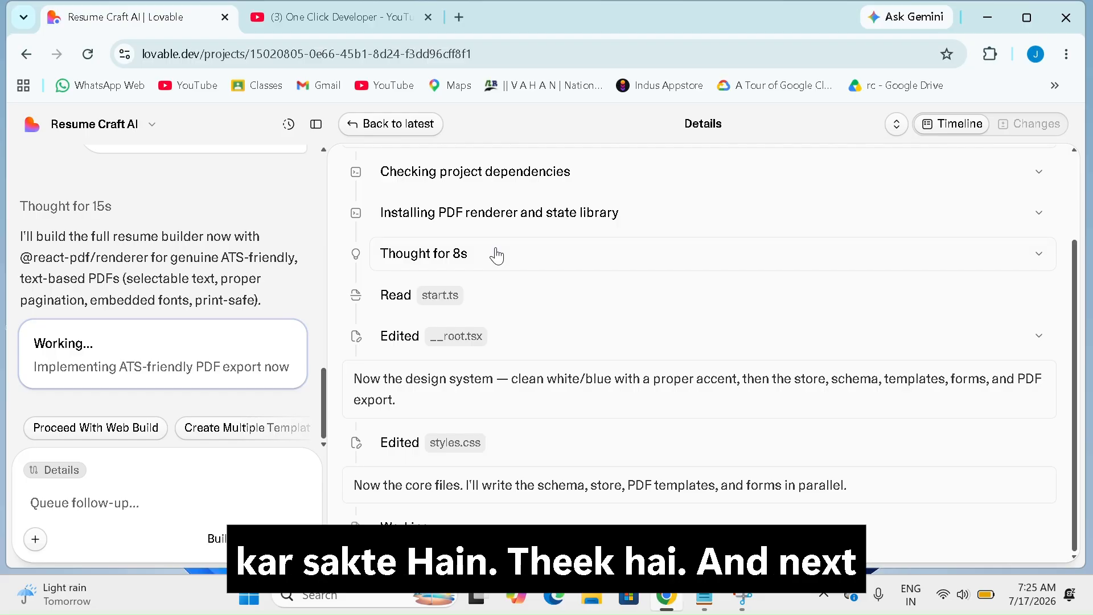
{"action": "scroll", "coordinate": [497, 256], "scroll_direction": "up", "scroll_amount": 2}
{"action": "scroll", "coordinate": [497, 256], "scroll_direction": "down", "scroll_amount": 2}
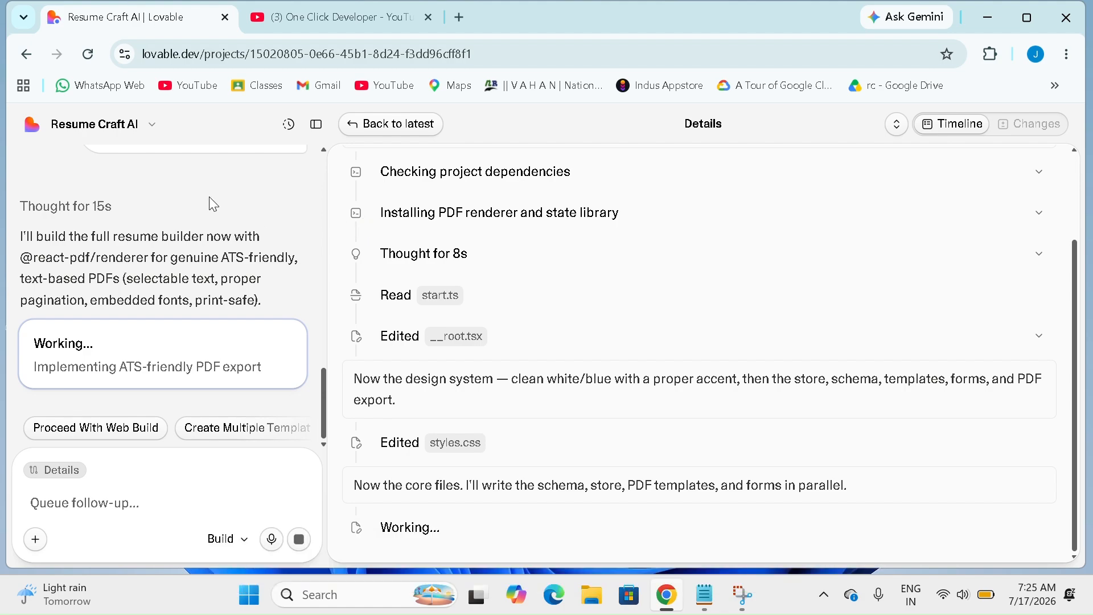
- Check the project's remaining credits and return from the build details to the latest app preview
{"action": "left_click", "coordinate": [122, 126]}
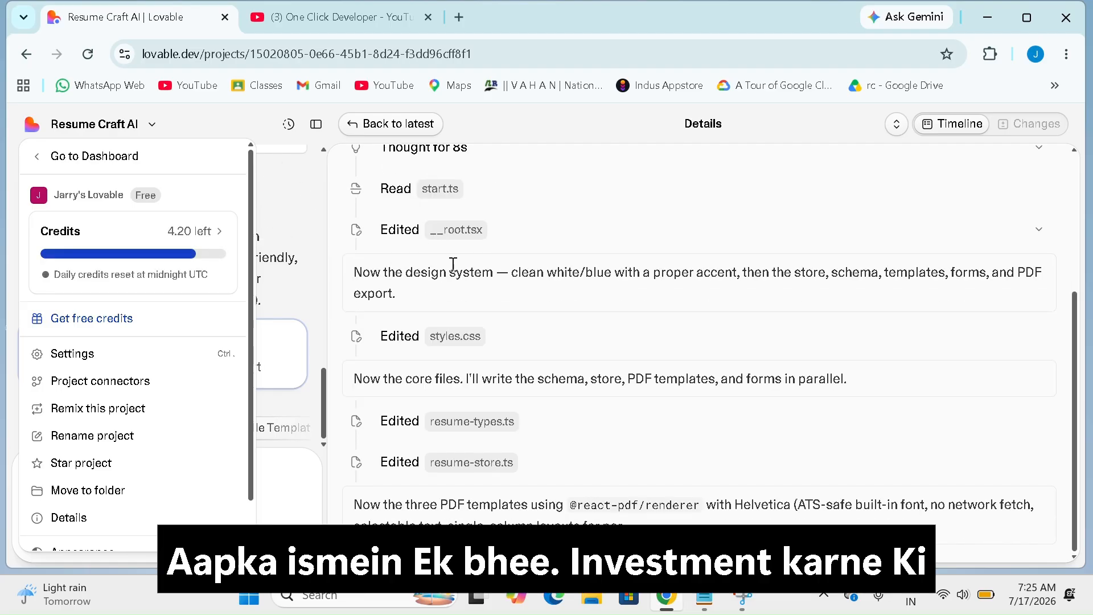
{"action": "left_click", "coordinate": [452, 265]}
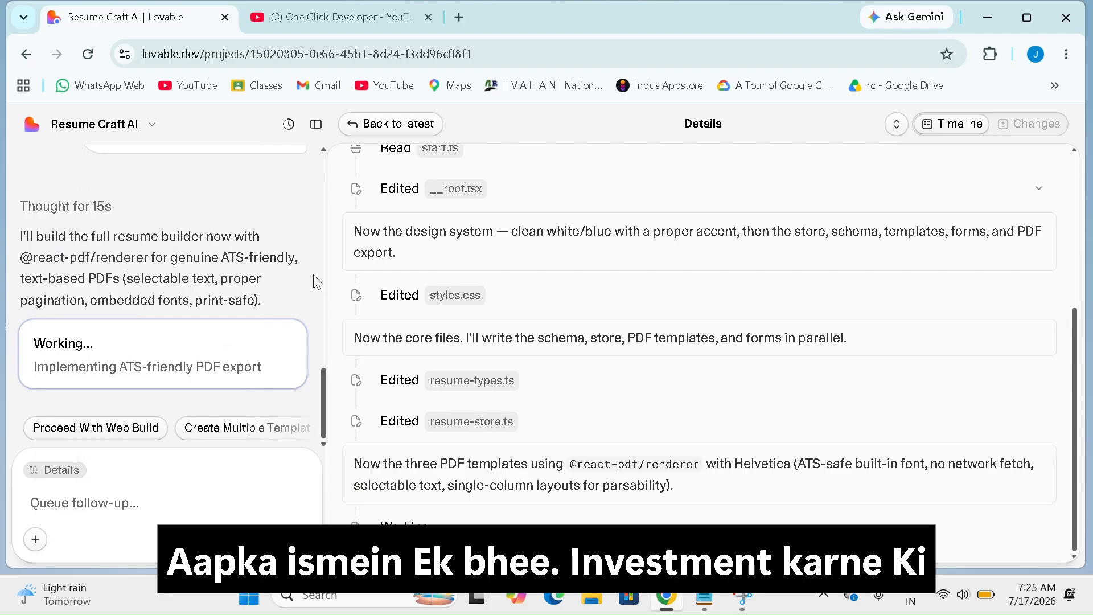
{"action": "scroll", "coordinate": [324, 333], "scroll_direction": "up", "scroll_amount": 5}
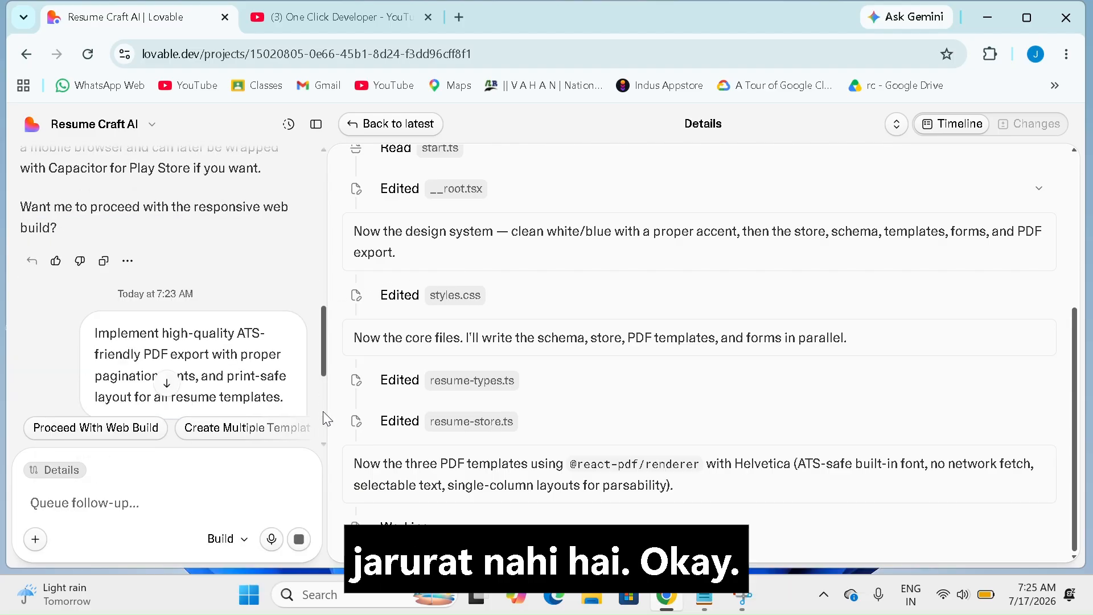
{"action": "scroll", "coordinate": [323, 411], "scroll_direction": "down", "scroll_amount": 5}
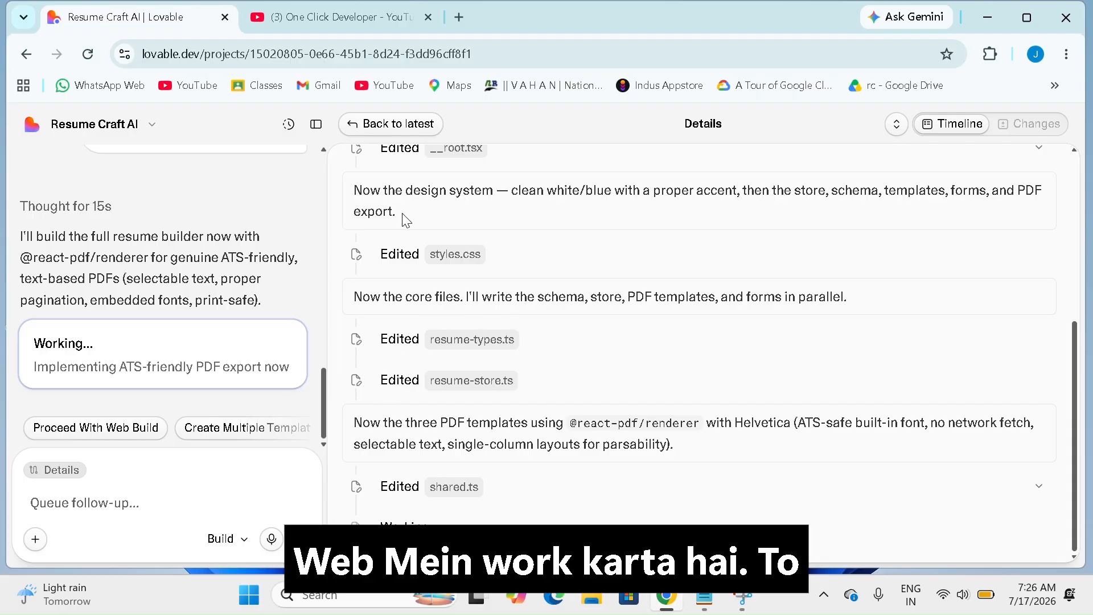
{"action": "left_click", "coordinate": [361, 131]}
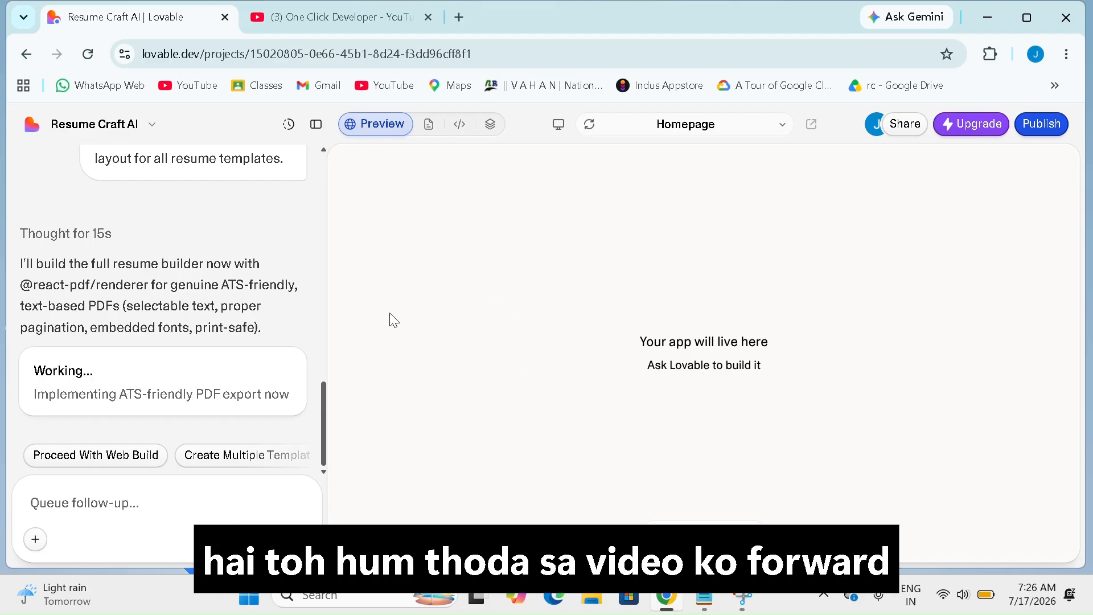
- Read the newest chat message about the completed app and open the app's live preview
{"action": "left_click", "coordinate": [216, 367]}
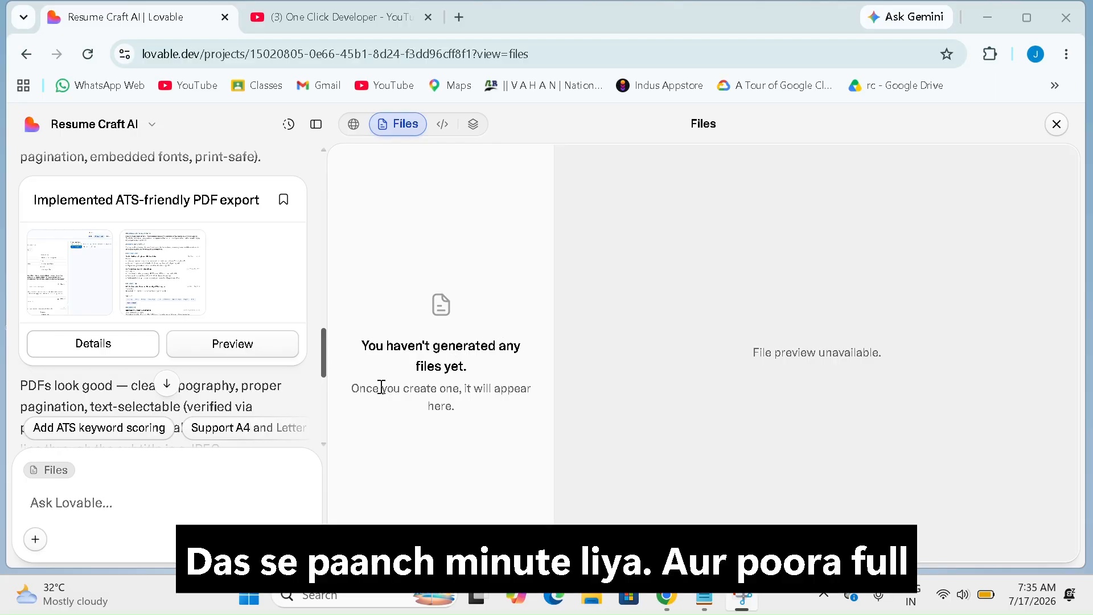
{"action": "left_click", "coordinate": [165, 391]}
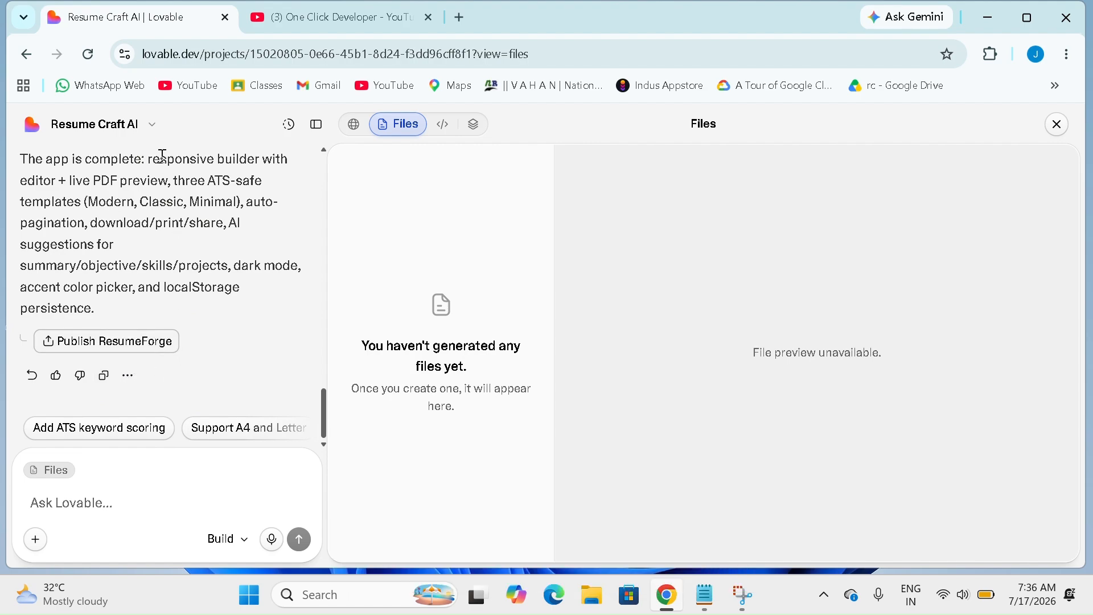
{"action": "left_click", "coordinate": [128, 122]}
{"action": "left_click", "coordinate": [113, 129]}
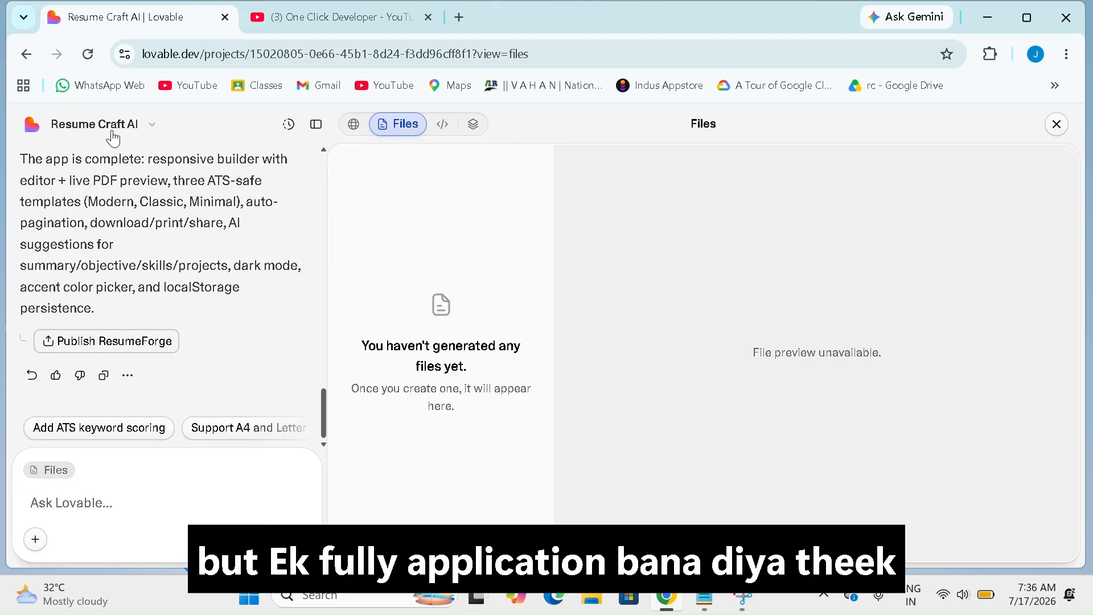
{"action": "left_click", "coordinate": [355, 125]}
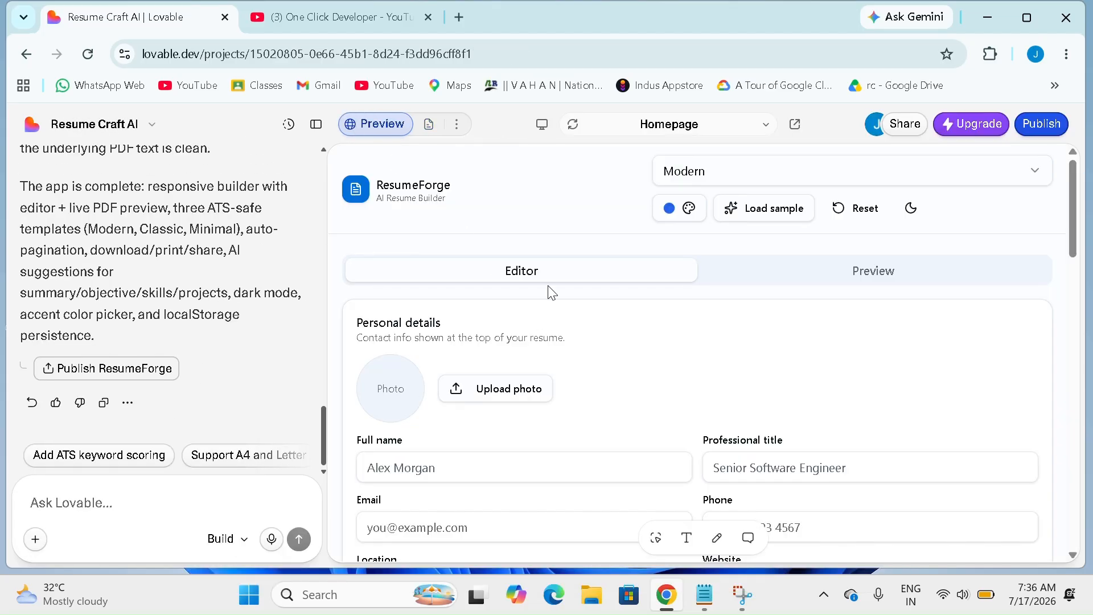
- Switch the preview to mobile size and examine the resume editor from personal details to social links
{"action": "left_click", "coordinate": [540, 130]}
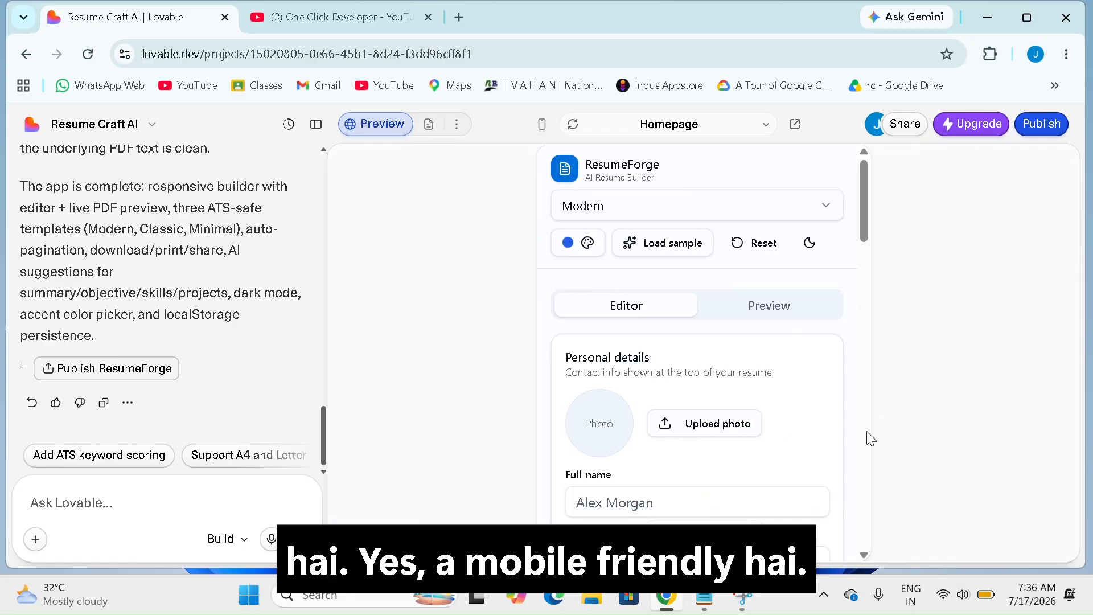
{"action": "scroll", "coordinate": [866, 439], "scroll_direction": "down", "scroll_amount": 10}
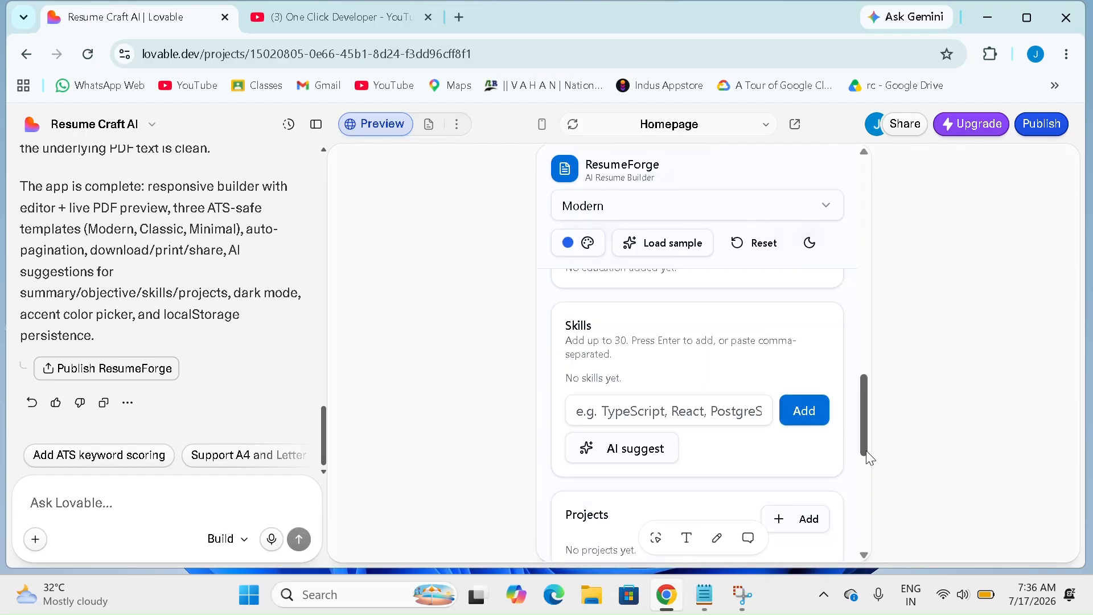
{"action": "scroll", "coordinate": [868, 508], "scroll_direction": "down", "scroll_amount": 5}
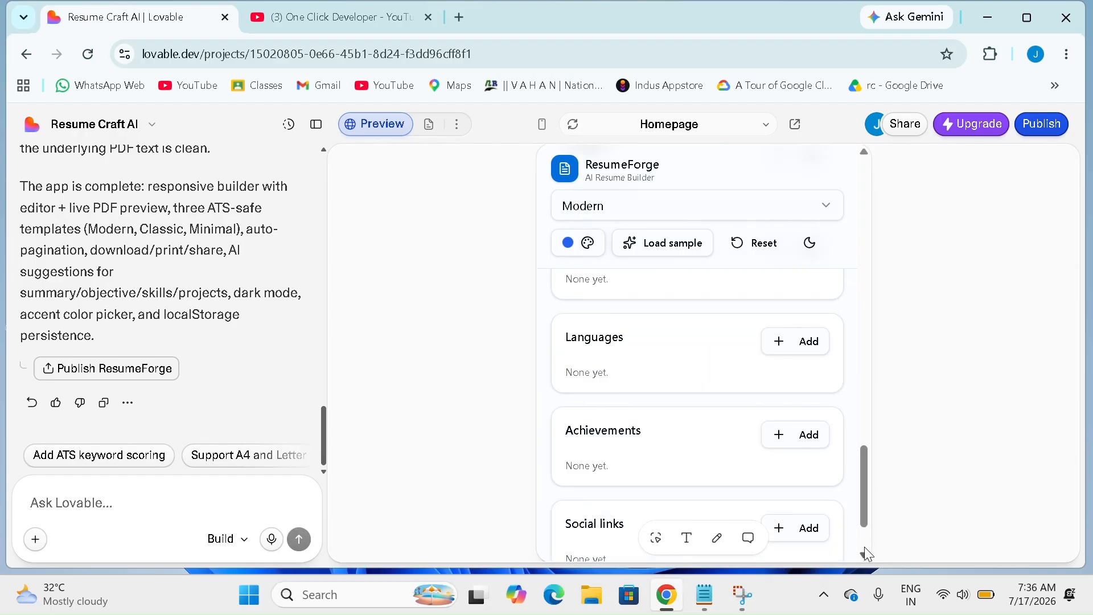
{"action": "scroll", "coordinate": [864, 546], "scroll_direction": "down", "scroll_amount": 1}
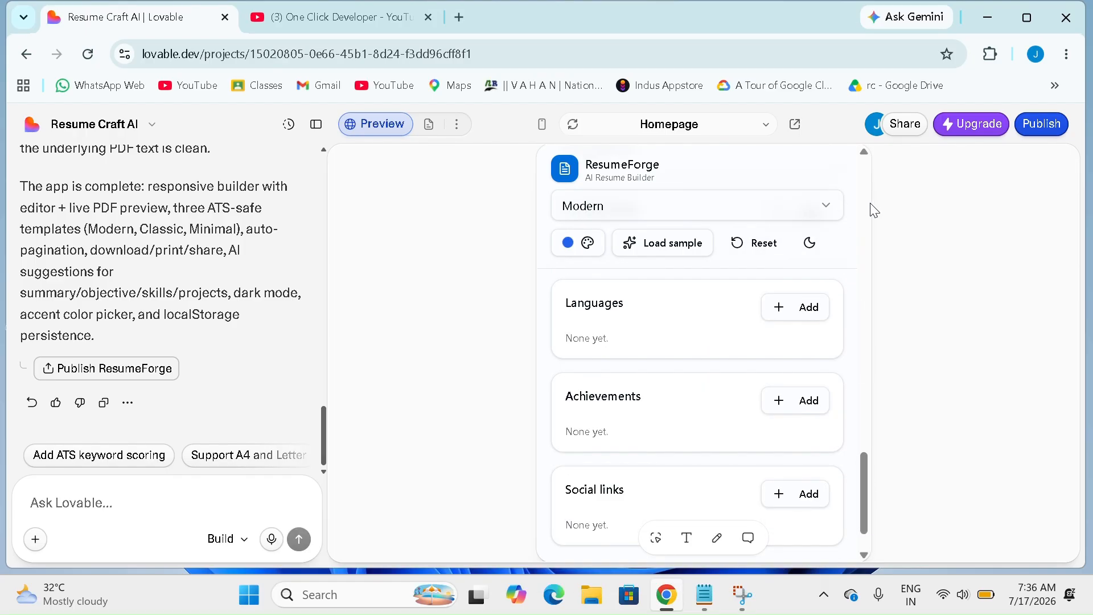
{"action": "scroll", "coordinate": [866, 178], "scroll_direction": "up", "scroll_amount": 15}
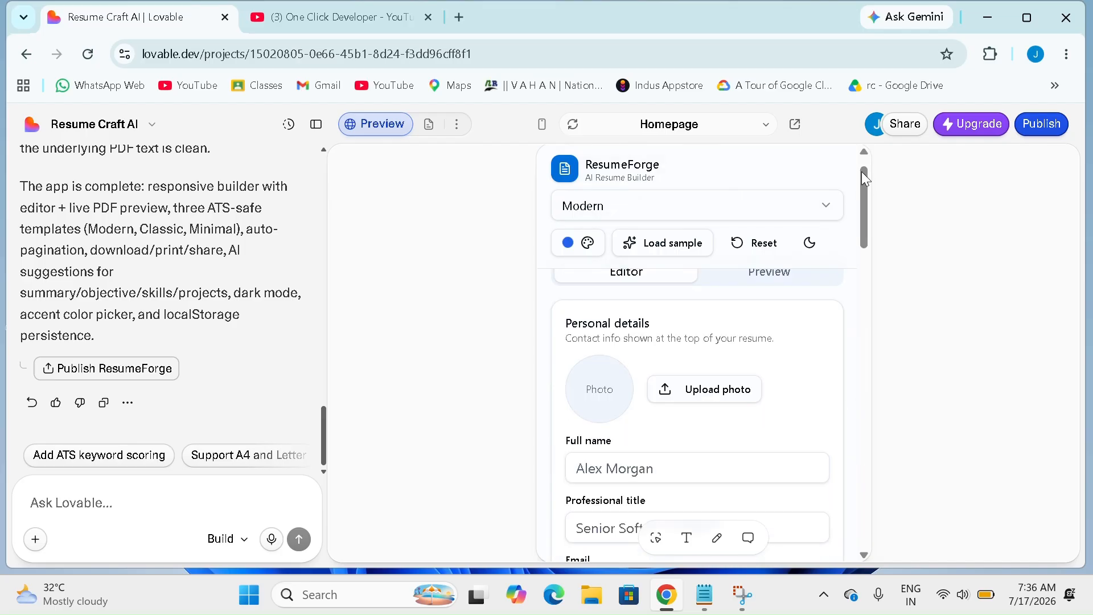
{"action": "scroll", "coordinate": [860, 161], "scroll_direction": "up", "scroll_amount": 1}
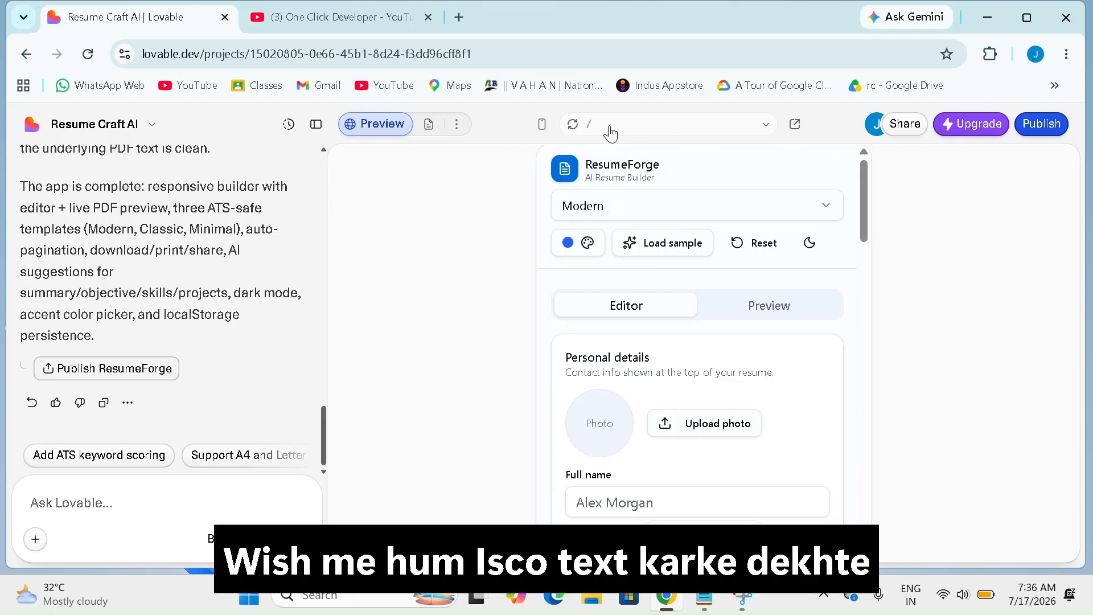
- Return the preview to desktop size and view the available resume templates, keeping Modern
{"action": "left_click", "coordinate": [541, 124]}
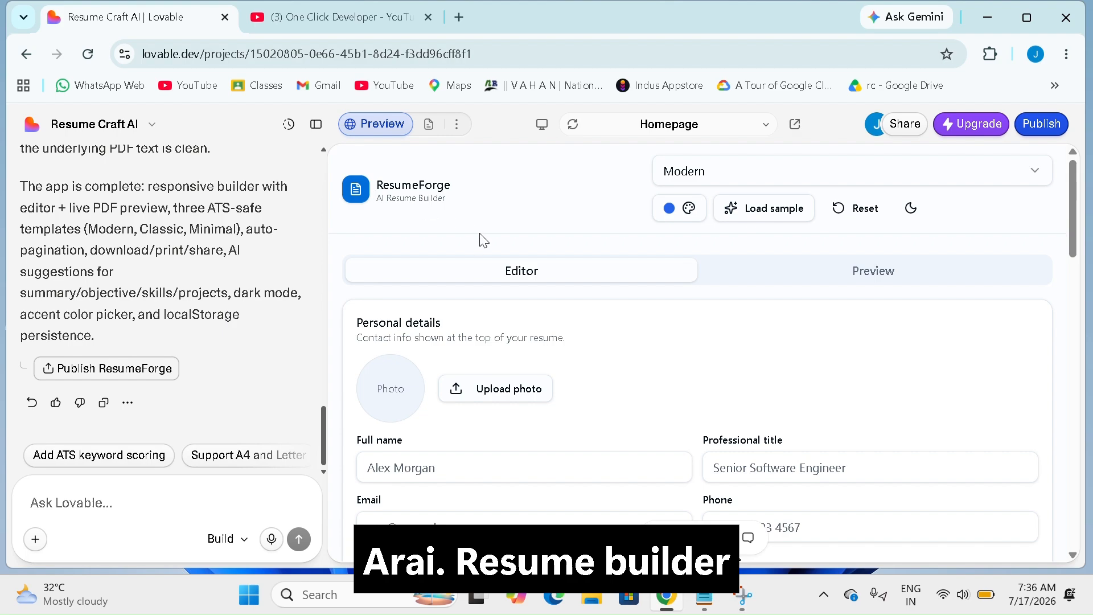
{"action": "left_click", "coordinate": [836, 178]}
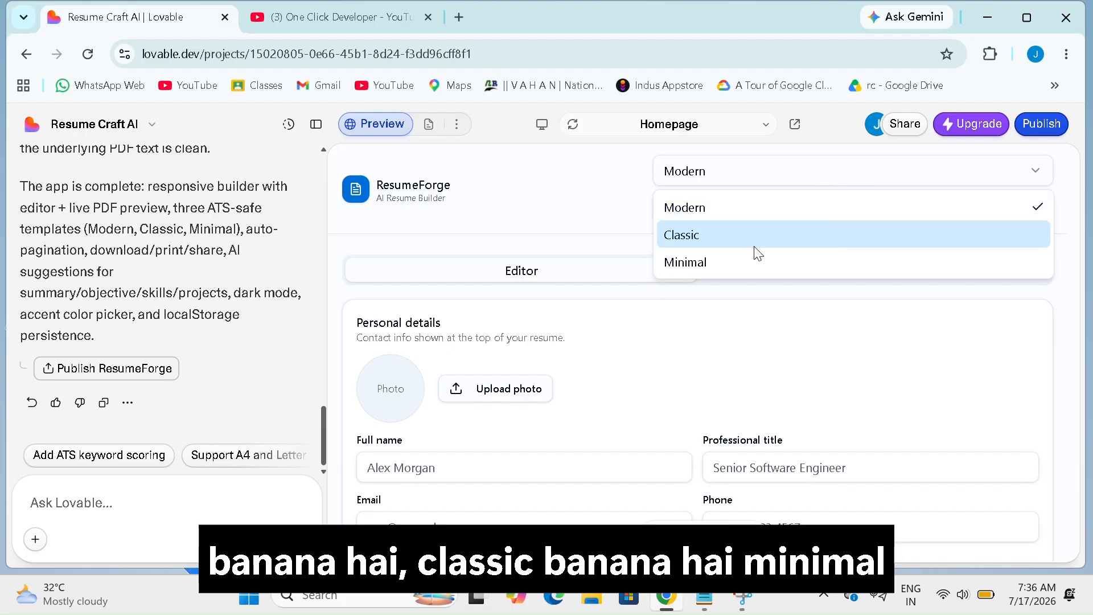
{"action": "left_click", "coordinate": [576, 209]}
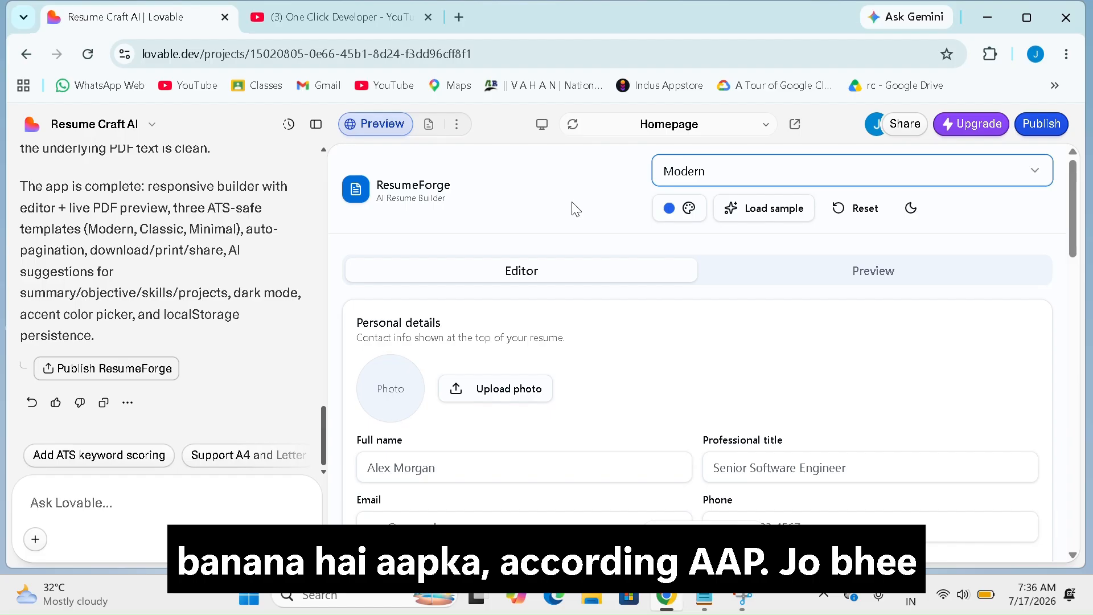
- Try different accent colours for the resume, including purple and teal, and pick orange
{"action": "left_click", "coordinate": [689, 208]}
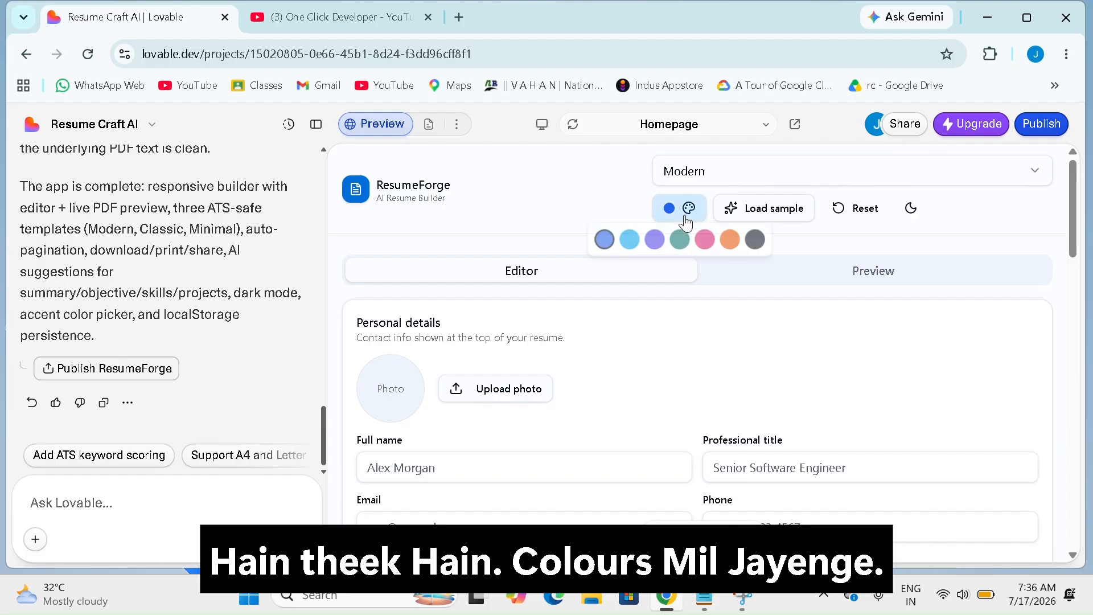
{"action": "left_click", "coordinate": [655, 245]}
{"action": "left_click", "coordinate": [683, 245]}
{"action": "left_click", "coordinate": [730, 244]}
{"action": "left_click", "coordinate": [632, 219]}
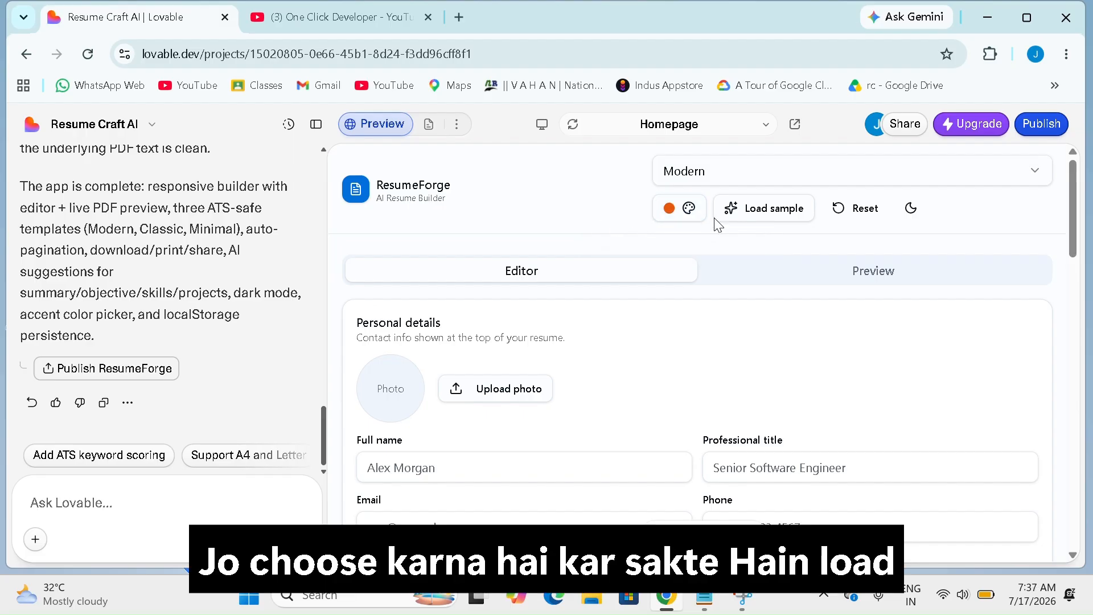
- Load the sample resume data into the editor and try the dark mode switch
{"action": "left_click", "coordinate": [753, 217]}
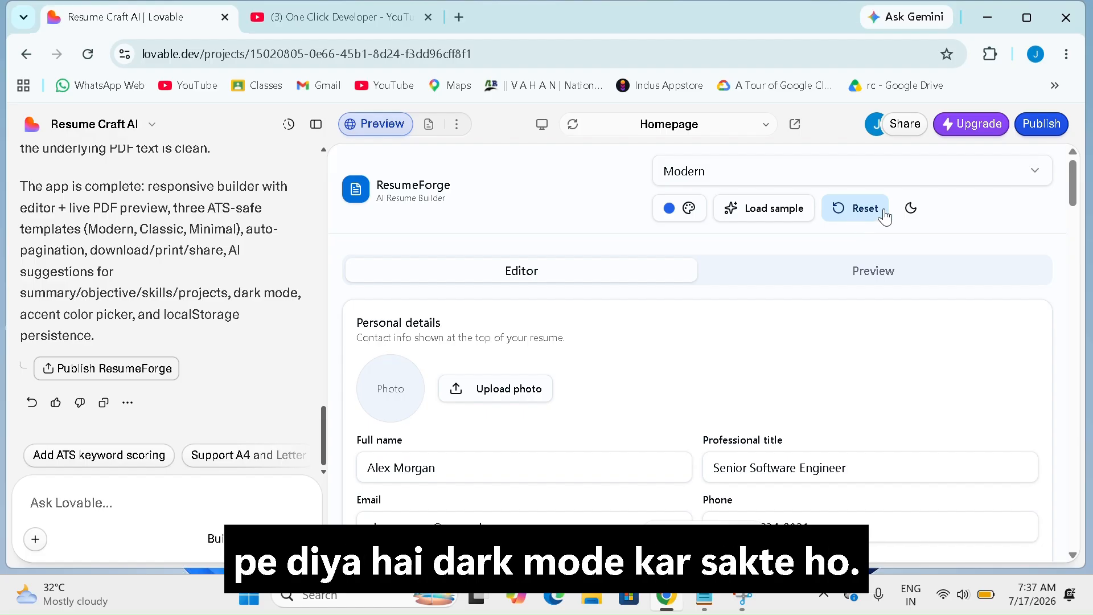
{"action": "left_click", "coordinate": [910, 208]}
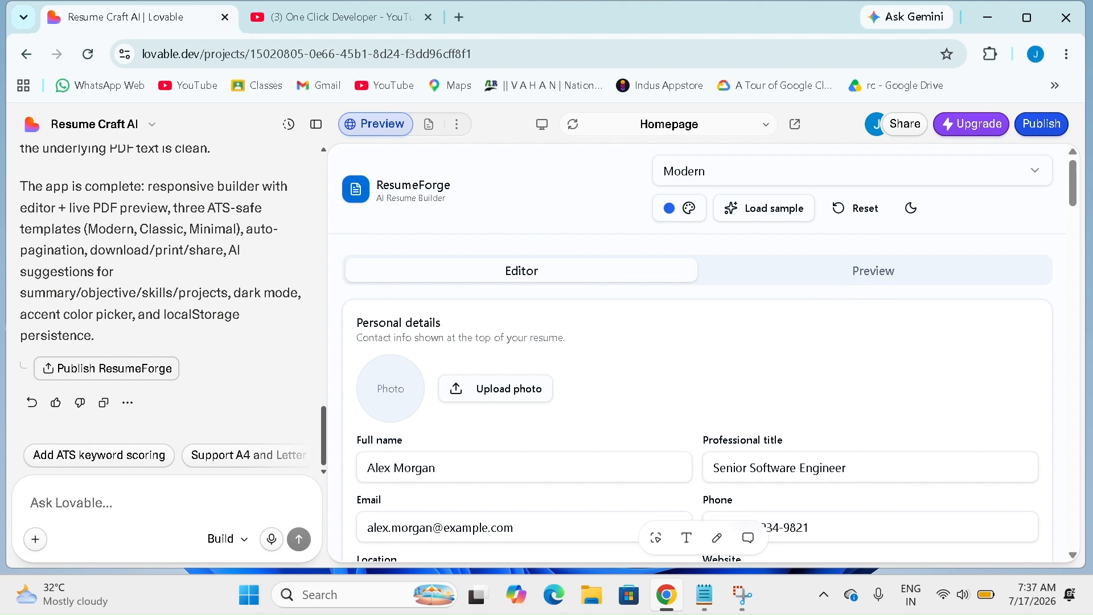
{"action": "scroll", "coordinate": [602, 387], "scroll_direction": "down", "scroll_amount": 1}
{"action": "scroll", "coordinate": [697, 370], "scroll_direction": "up", "scroll_amount": 1}
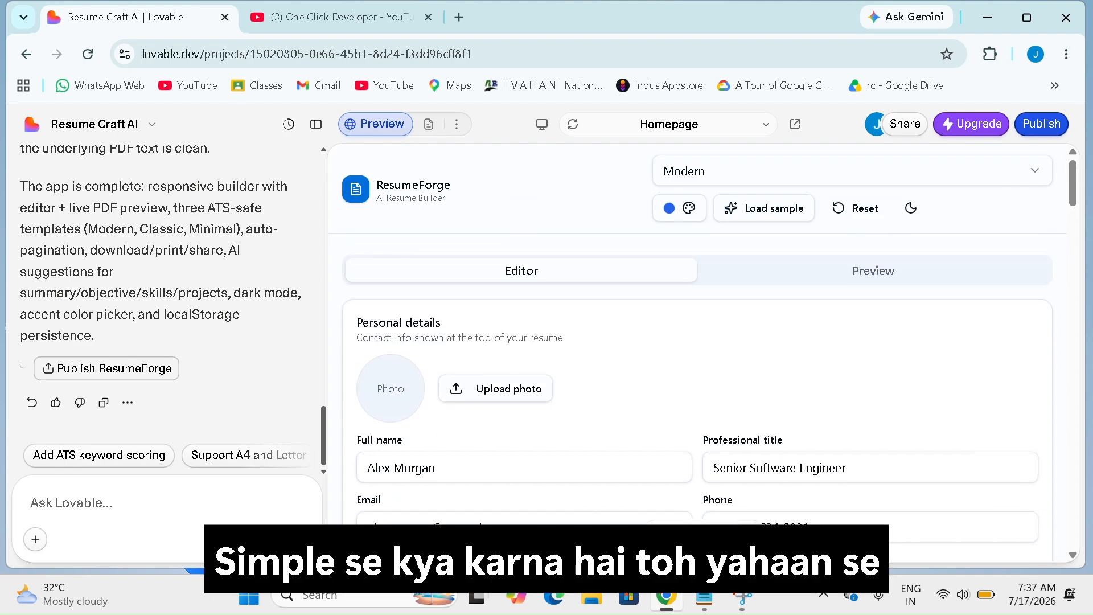
- Look over the resume's preview page and return to the editor form
{"action": "left_click", "coordinate": [873, 271]}
{"action": "scroll", "coordinate": [697, 399], "scroll_direction": "down", "scroll_amount": 3}
{"action": "scroll", "coordinate": [698, 399], "scroll_direction": "down", "scroll_amount": 3}
{"action": "scroll", "coordinate": [697, 399], "scroll_direction": "up", "scroll_amount": 6}
{"action": "left_click", "coordinate": [521, 271]}
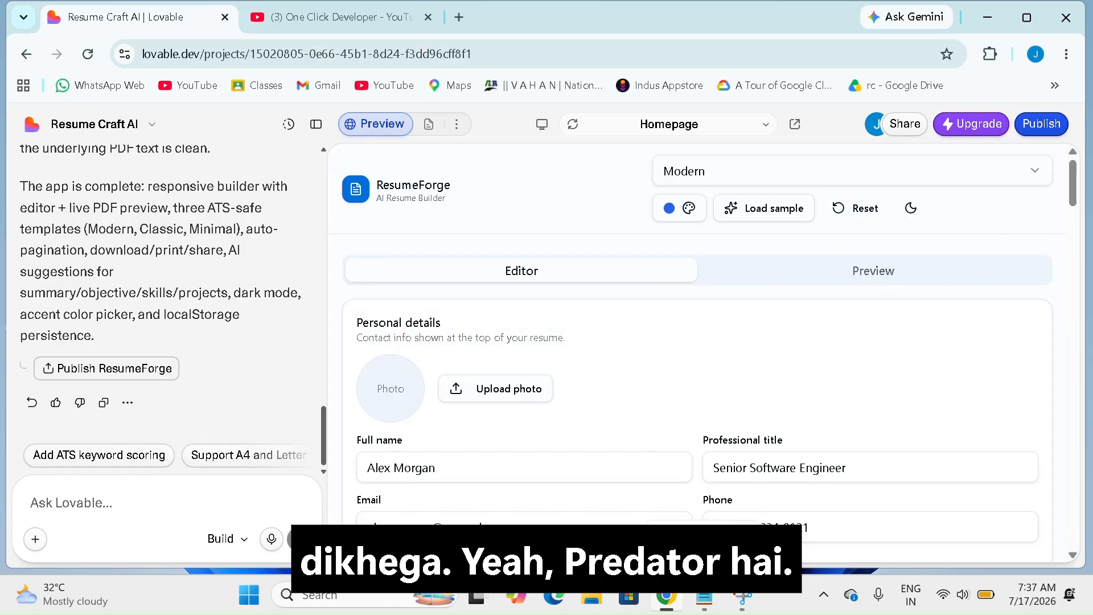
- Upload the "oneclick logo" image from Downloads as the resume photo in the personal details
{"action": "scroll", "coordinate": [478, 376], "scroll_direction": "down", "scroll_amount": 1}
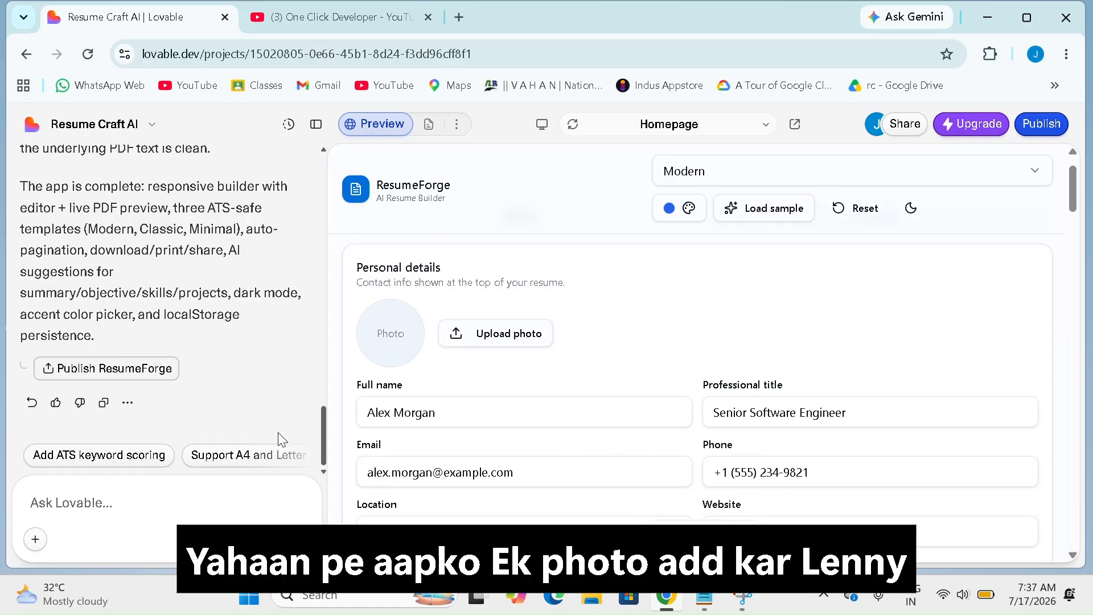
{"action": "left_click", "coordinate": [489, 332]}
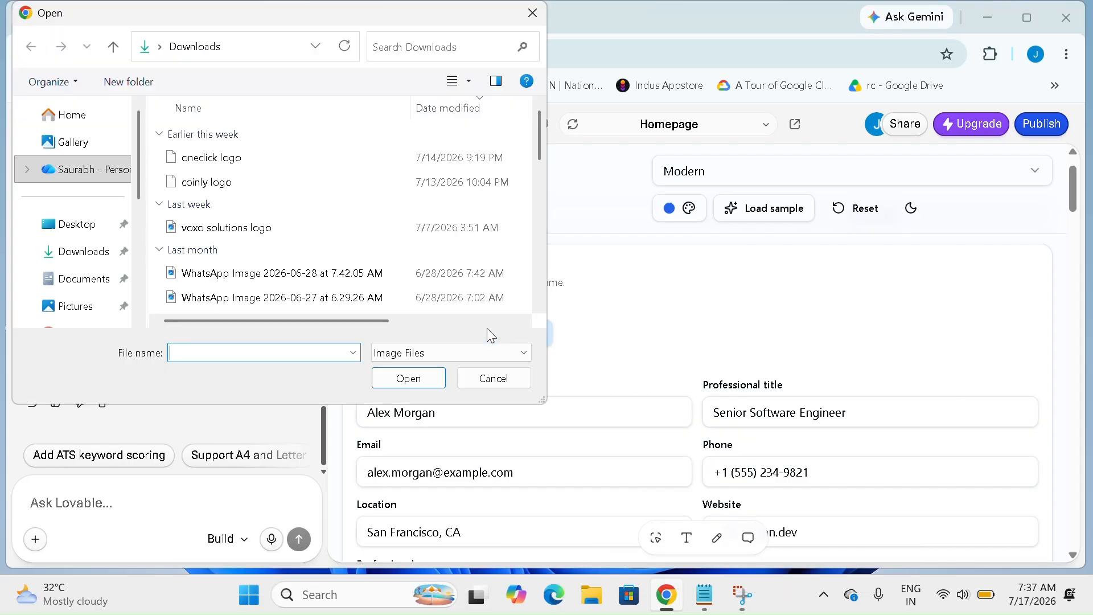
{"action": "left_click", "coordinate": [326, 160]}
{"action": "left_click", "coordinate": [409, 378]}
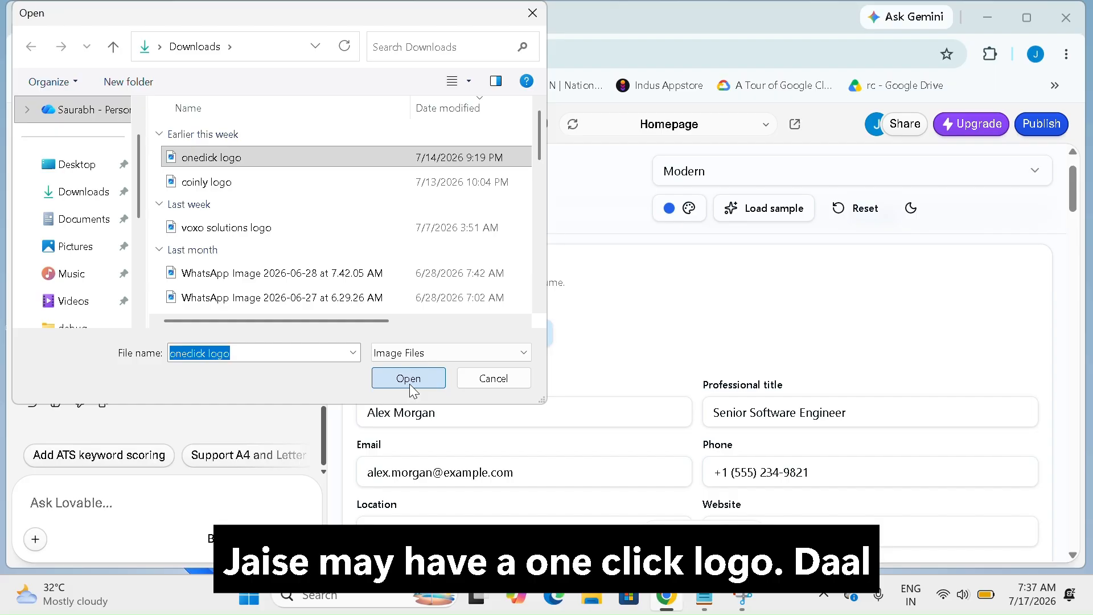
- Go through the personal detail fields: full name, email, phone, location and website
{"action": "left_click", "coordinate": [452, 417]}
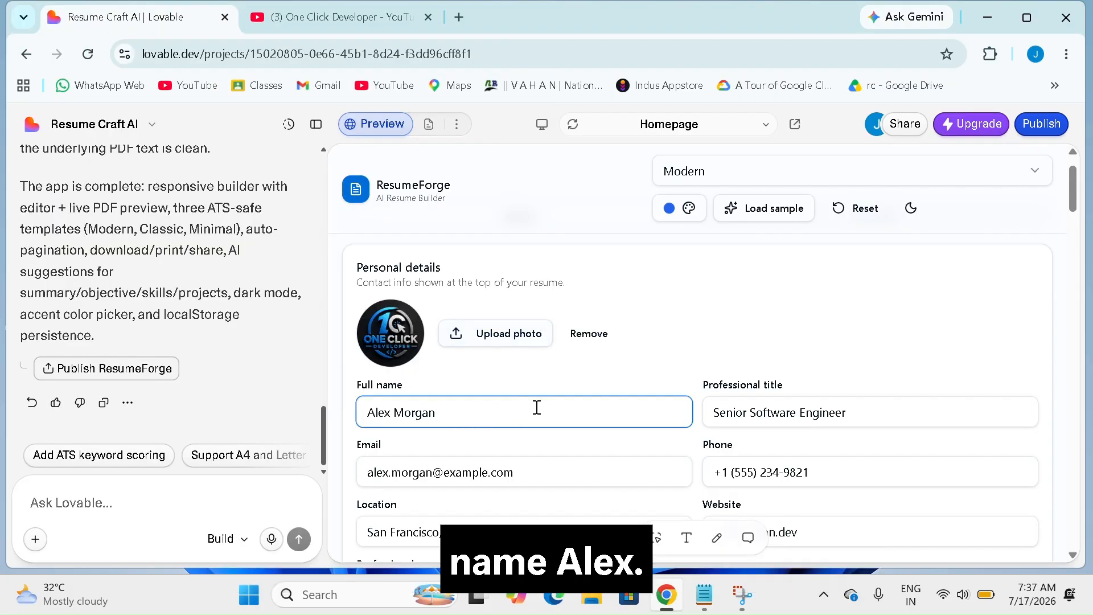
{"action": "scroll", "coordinate": [581, 407], "scroll_direction": "down", "scroll_amount": 1}
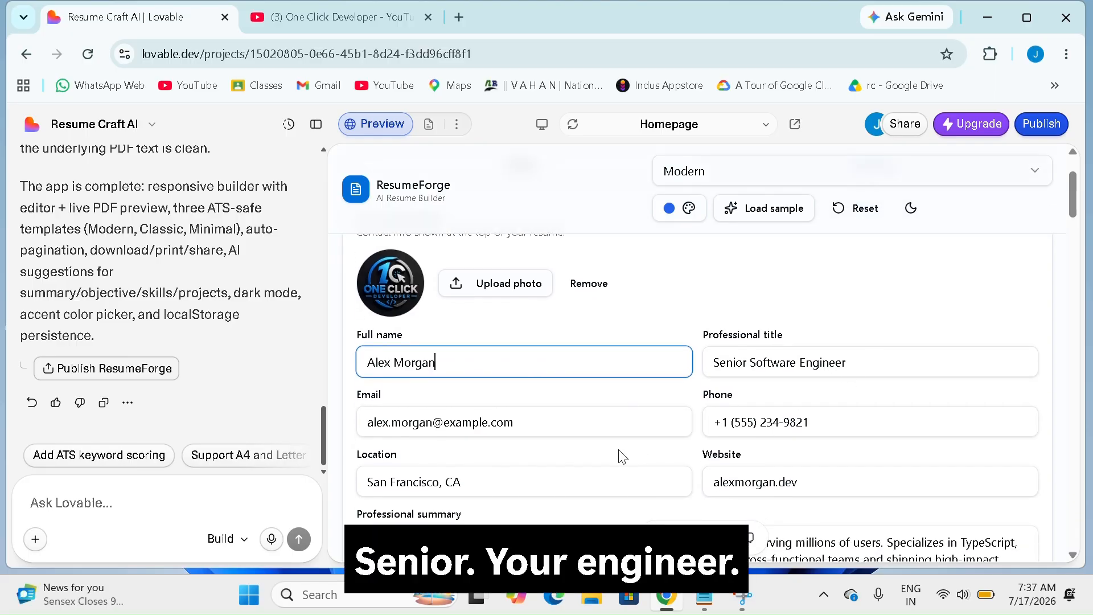
{"action": "left_click", "coordinate": [568, 428]}
{"action": "left_click", "coordinate": [826, 422]}
{"action": "scroll", "coordinate": [826, 422], "scroll_direction": "down", "scroll_amount": 2}
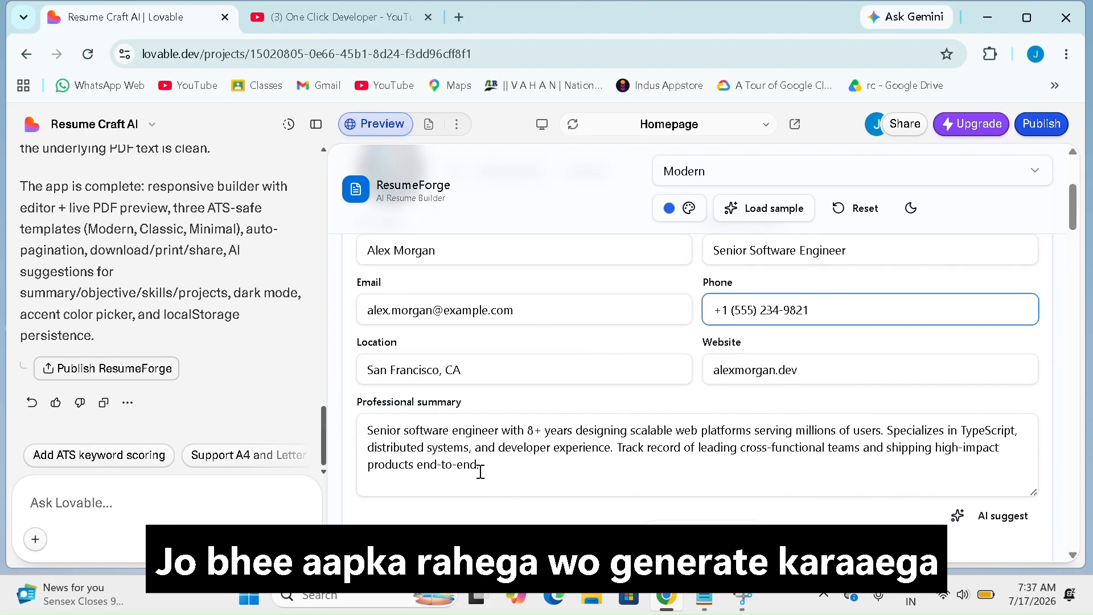
{"action": "left_click", "coordinate": [548, 368]}
{"action": "left_click", "coordinate": [854, 367]}
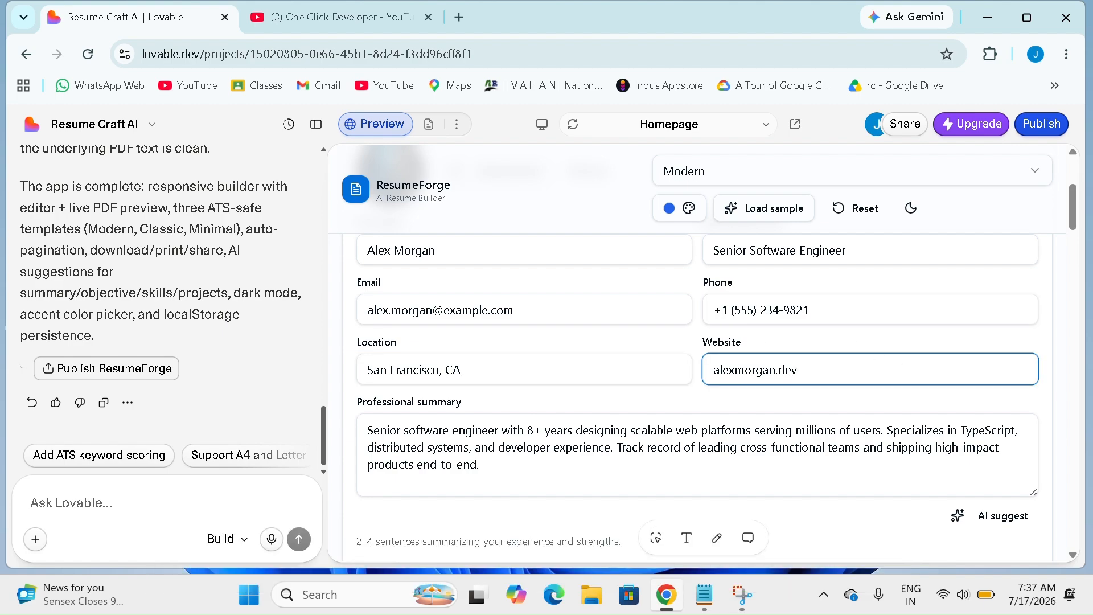
- Examine the rest of the editor form, from professional summary and experience through skills, projects and certifications to social links
{"action": "scroll", "coordinate": [705, 353], "scroll_direction": "down", "scroll_amount": 4}
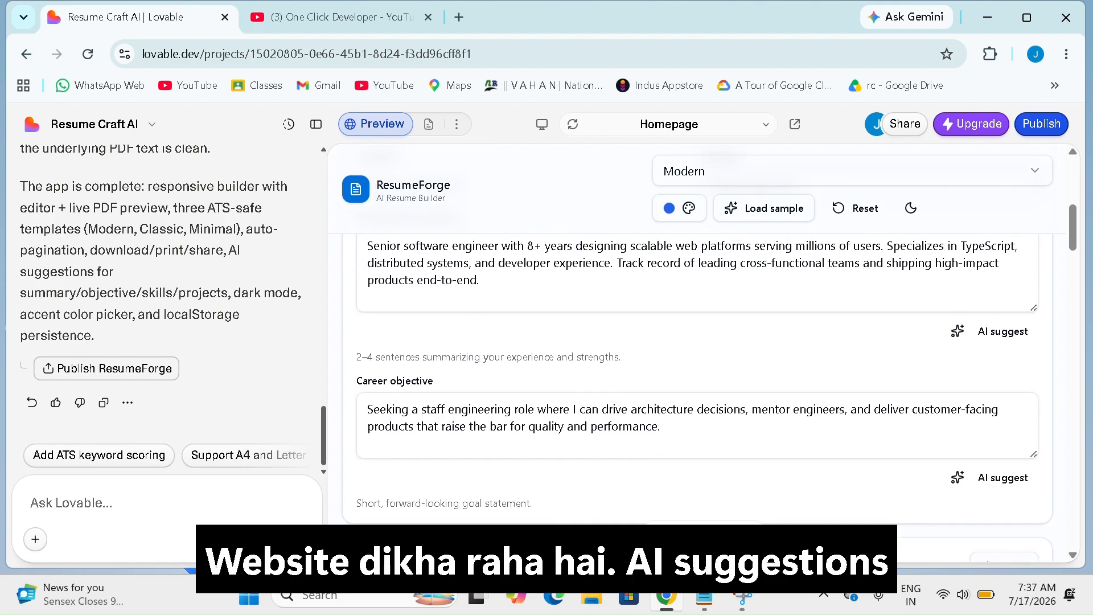
{"action": "scroll", "coordinate": [704, 353], "scroll_direction": "down", "scroll_amount": 3}
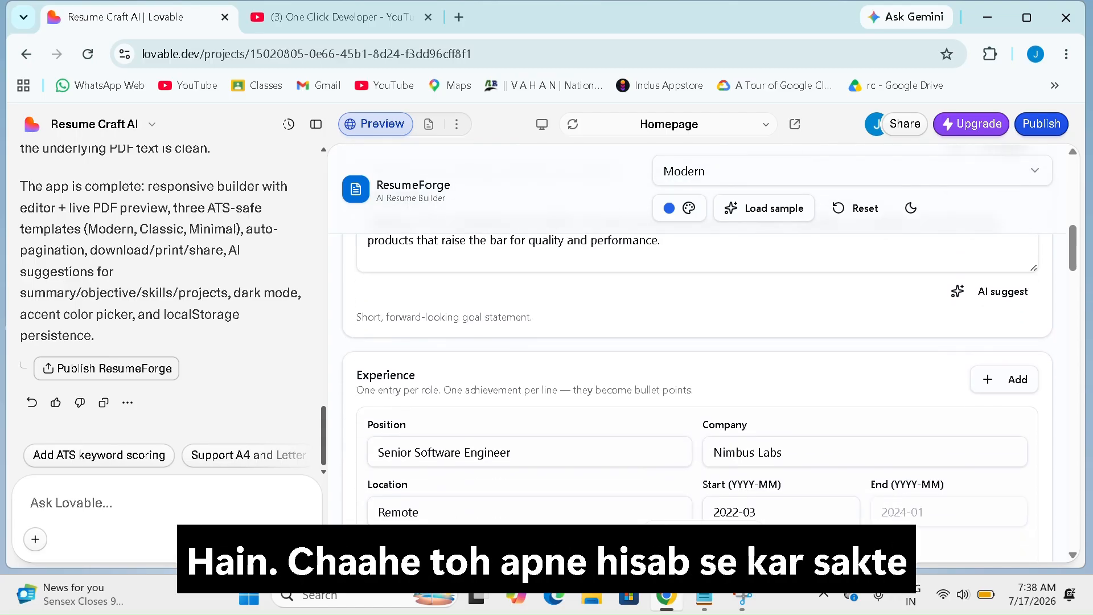
{"action": "scroll", "coordinate": [704, 353], "scroll_direction": "down", "scroll_amount": 1}
{"action": "scroll", "coordinate": [705, 353], "scroll_direction": "down", "scroll_amount": 4}
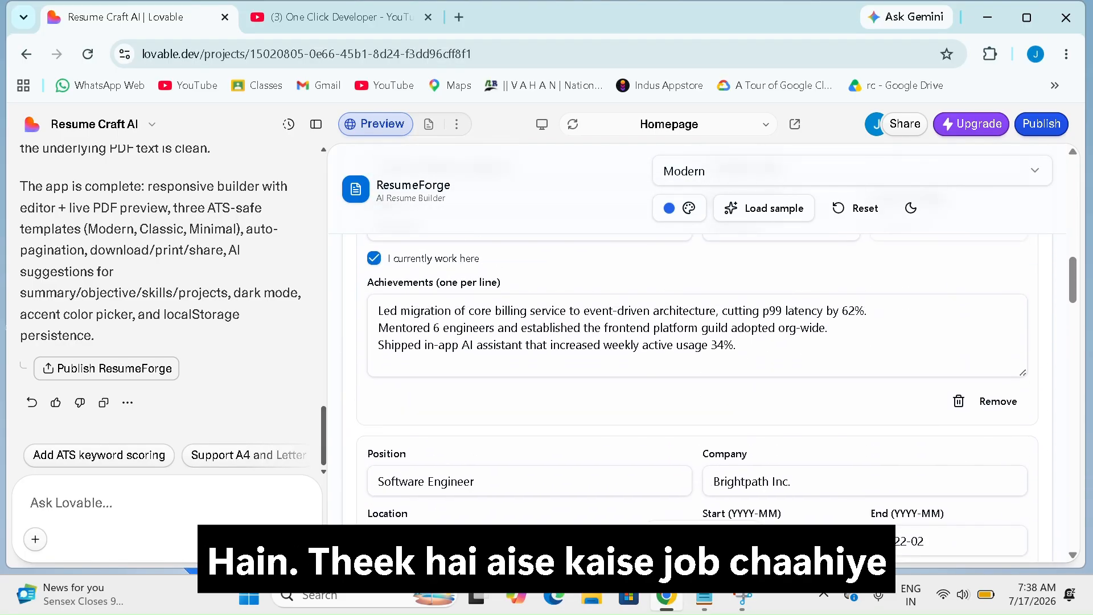
{"action": "scroll", "coordinate": [704, 354], "scroll_direction": "down", "scroll_amount": 3}
{"action": "scroll", "coordinate": [704, 353], "scroll_direction": "down", "scroll_amount": 2}
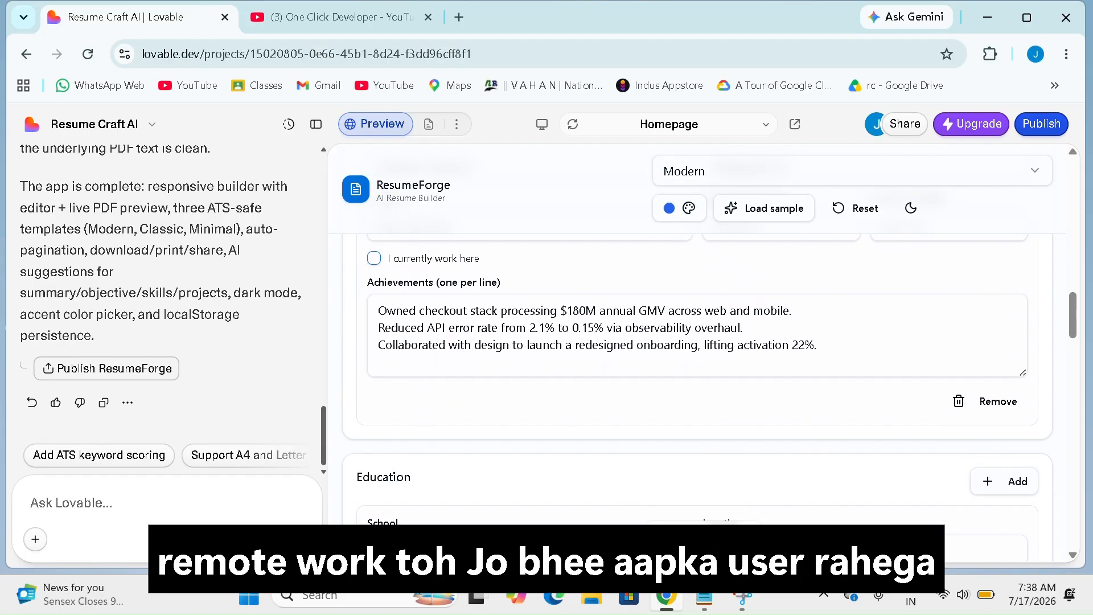
{"action": "scroll", "coordinate": [705, 353], "scroll_direction": "down", "scroll_amount": 12}
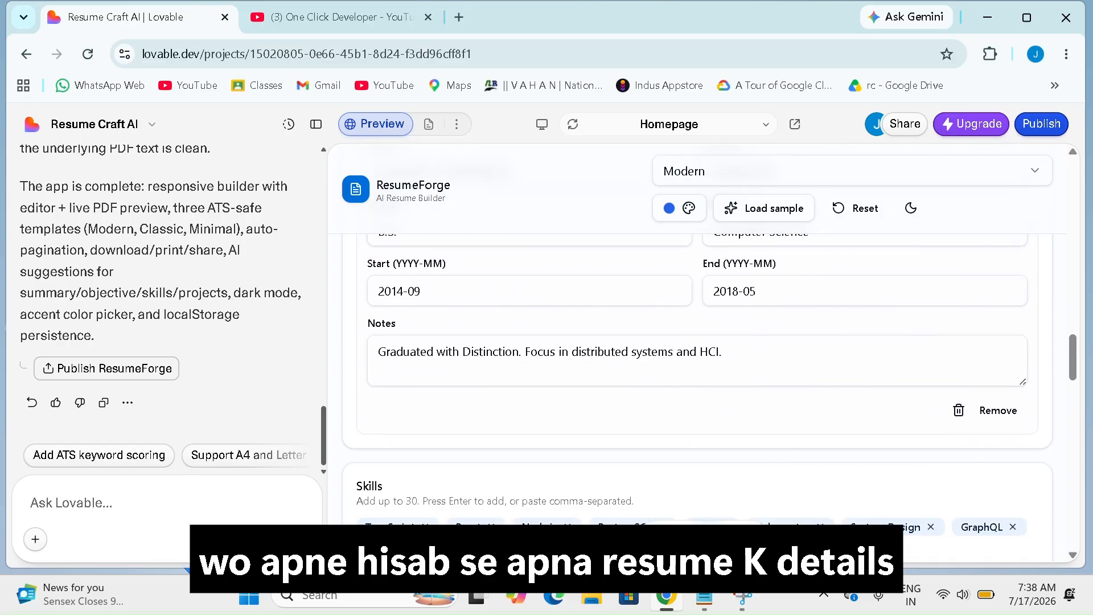
{"action": "scroll", "coordinate": [705, 353], "scroll_direction": "down", "scroll_amount": 5}
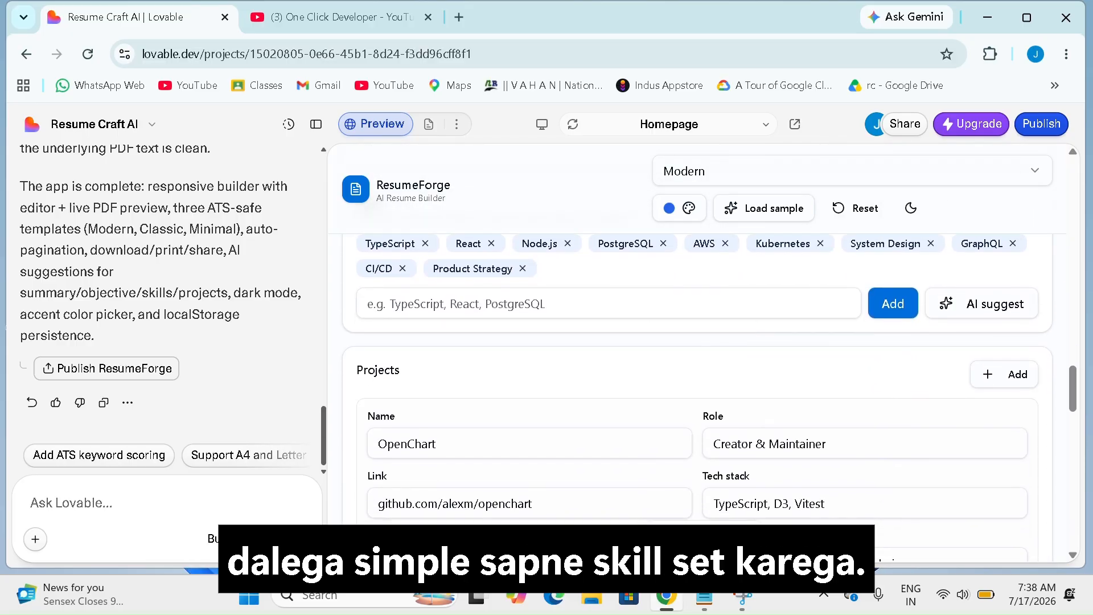
{"action": "scroll", "coordinate": [704, 353], "scroll_direction": "down", "scroll_amount": 4}
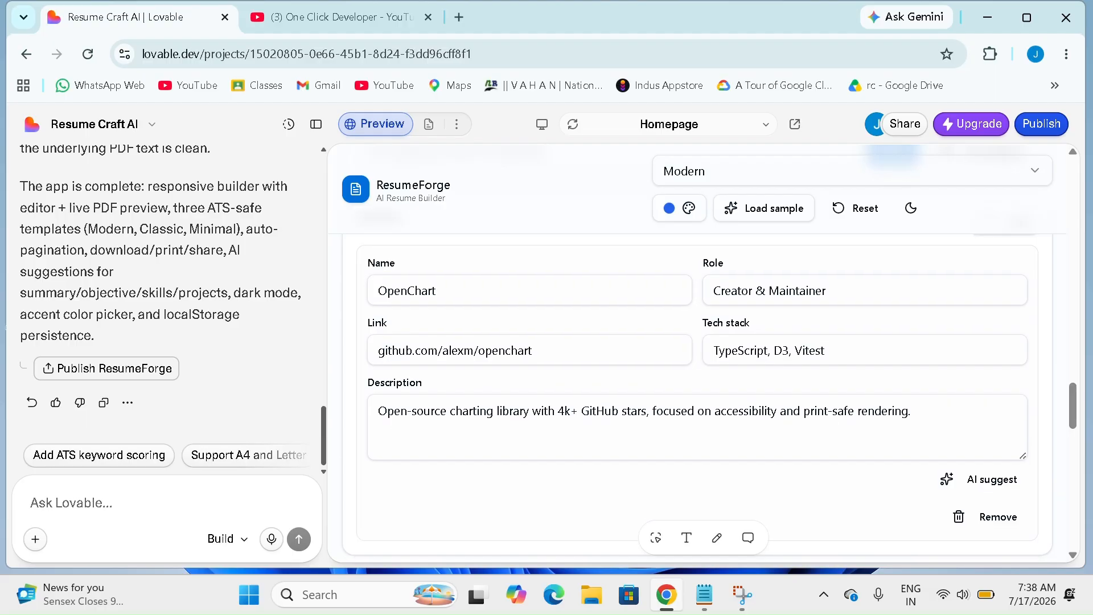
{"action": "scroll", "coordinate": [705, 353], "scroll_direction": "down", "scroll_amount": 4}
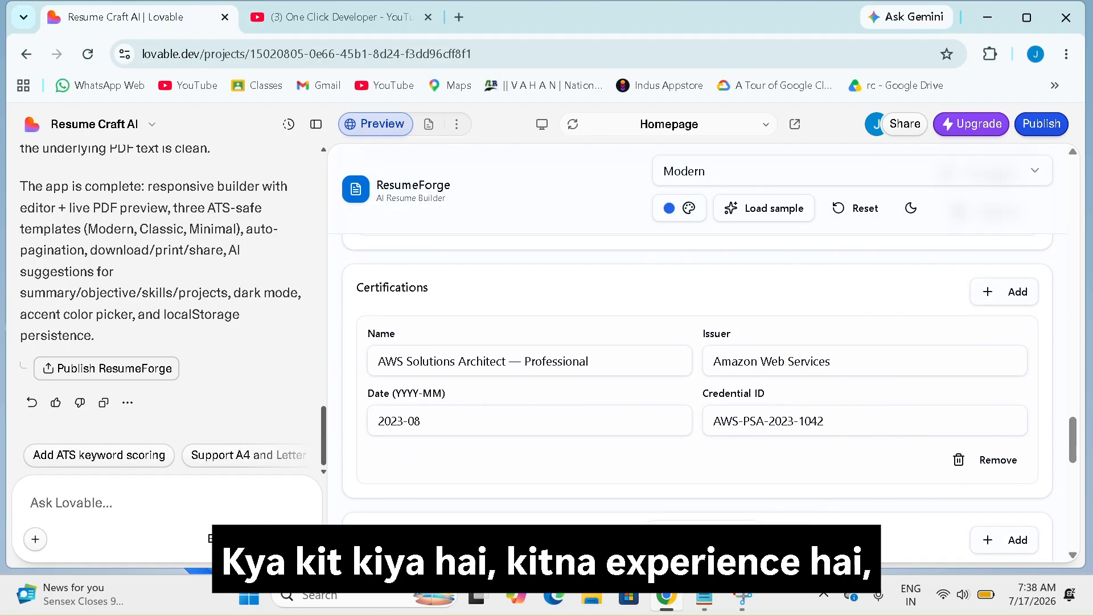
{"action": "scroll", "coordinate": [705, 353], "scroll_direction": "down", "scroll_amount": 5}
{"action": "scroll", "coordinate": [698, 353], "scroll_direction": "down", "scroll_amount": 8}
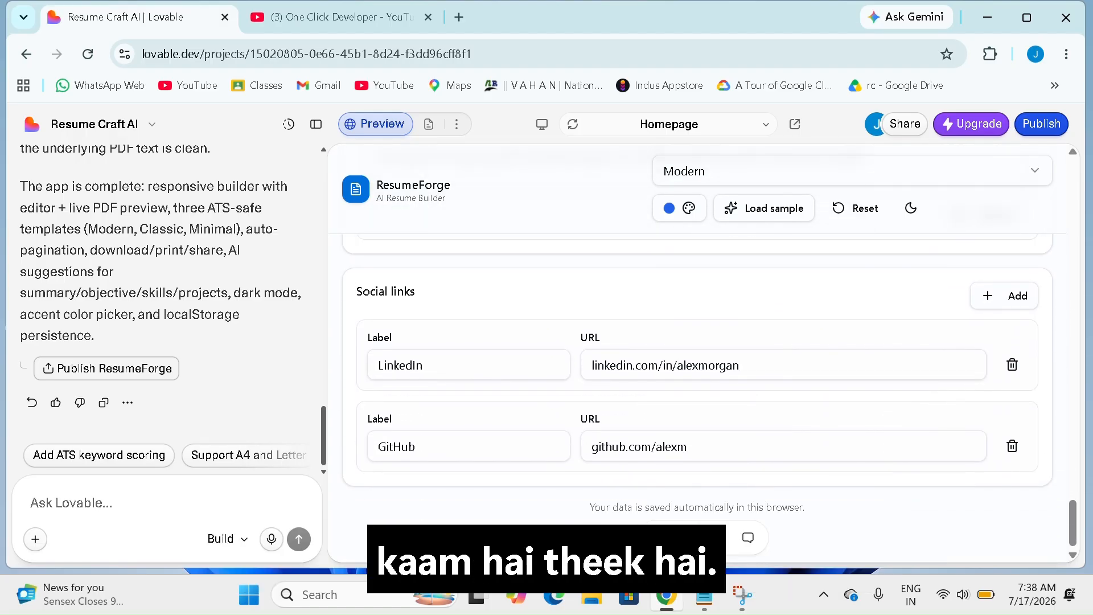
- Check the top of the editor form and the data-saving note beneath the social links, ending at the personal details
{"action": "scroll", "coordinate": [698, 353], "scroll_direction": "up", "scroll_amount": 20}
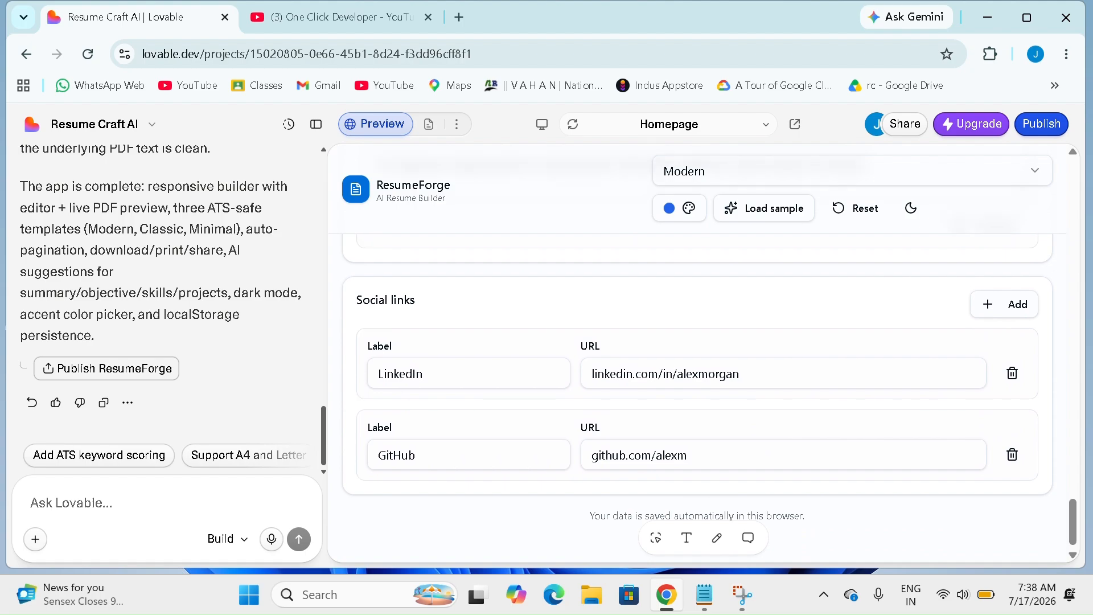
{"action": "scroll", "coordinate": [698, 353], "scroll_direction": "up", "scroll_amount": 4}
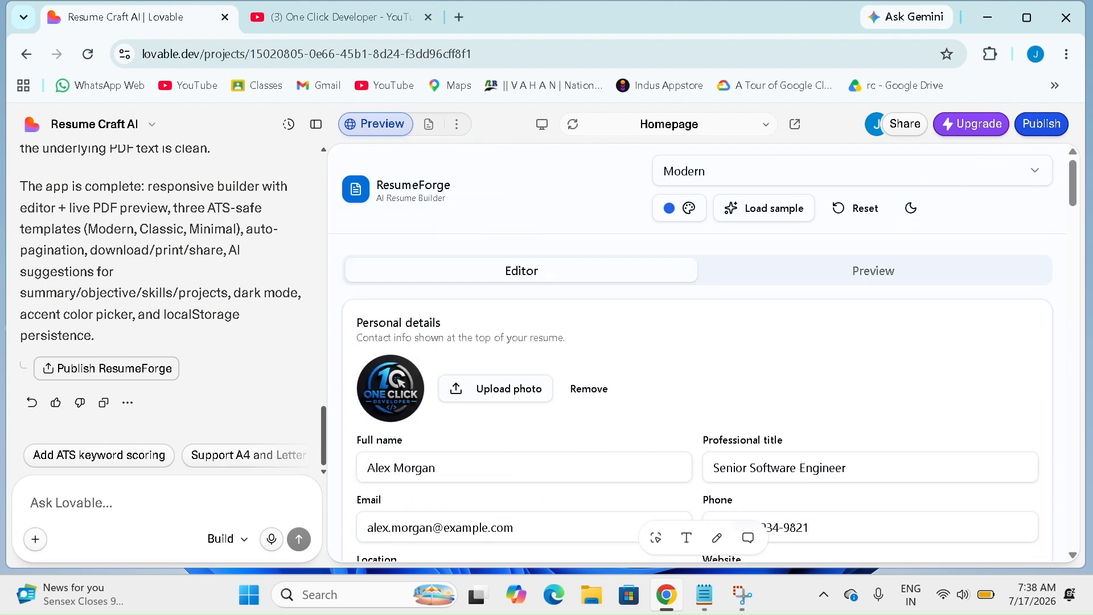
{"action": "scroll", "coordinate": [697, 353], "scroll_direction": "down", "scroll_amount": 20}
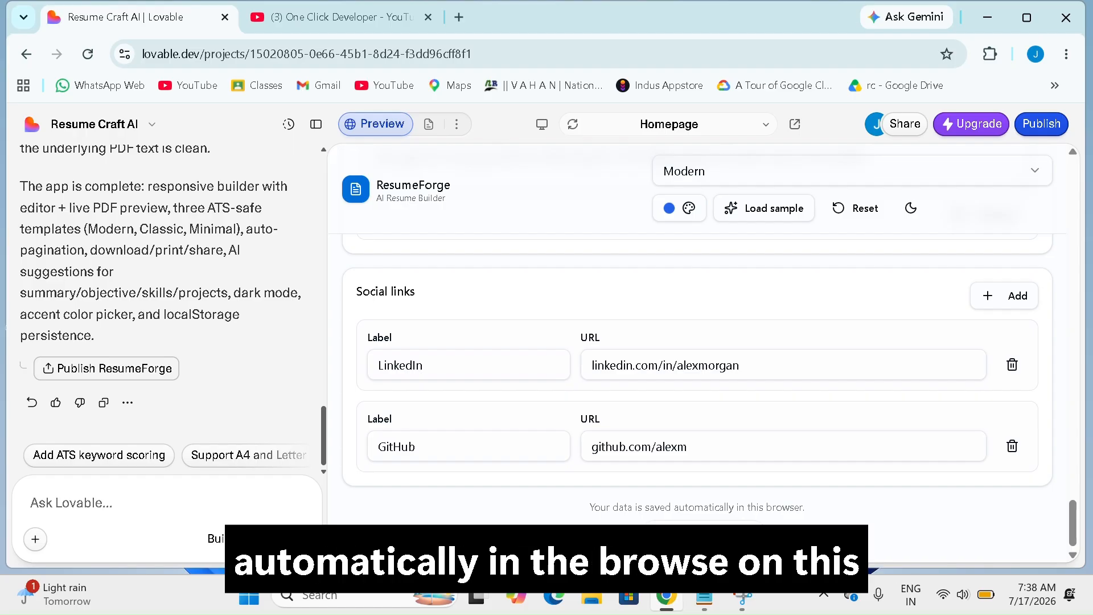
{"action": "scroll", "coordinate": [698, 353], "scroll_direction": "up", "scroll_amount": 10}
{"action": "scroll", "coordinate": [697, 353], "scroll_direction": "up", "scroll_amount": 10}
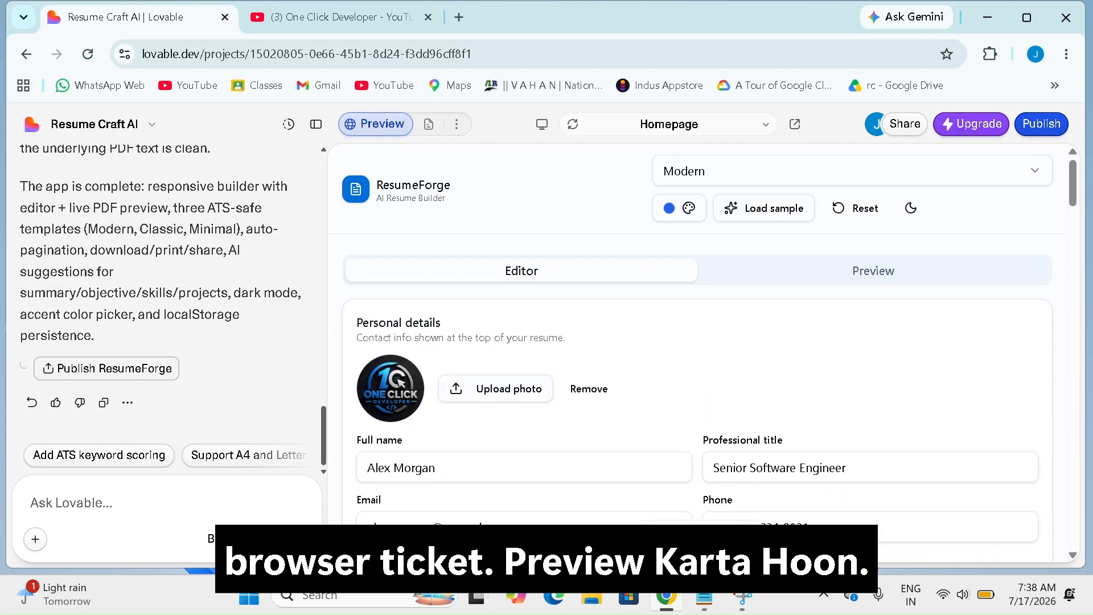
- Show the live preview of the resume and examine its PDF page area
{"action": "left_click", "coordinate": [873, 270]}
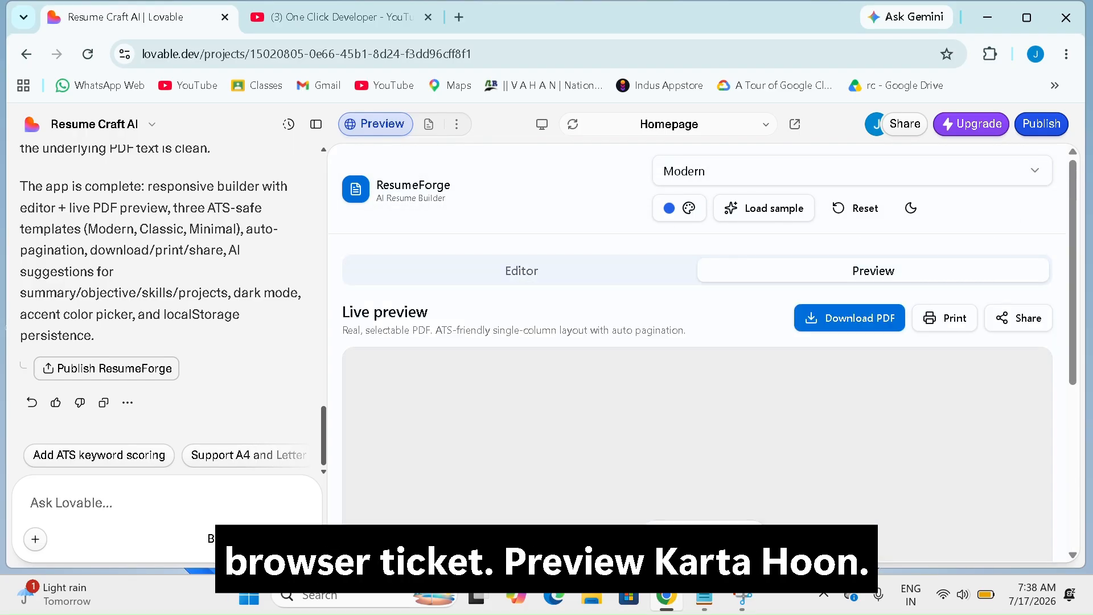
{"action": "scroll", "coordinate": [697, 353], "scroll_direction": "down", "scroll_amount": 3}
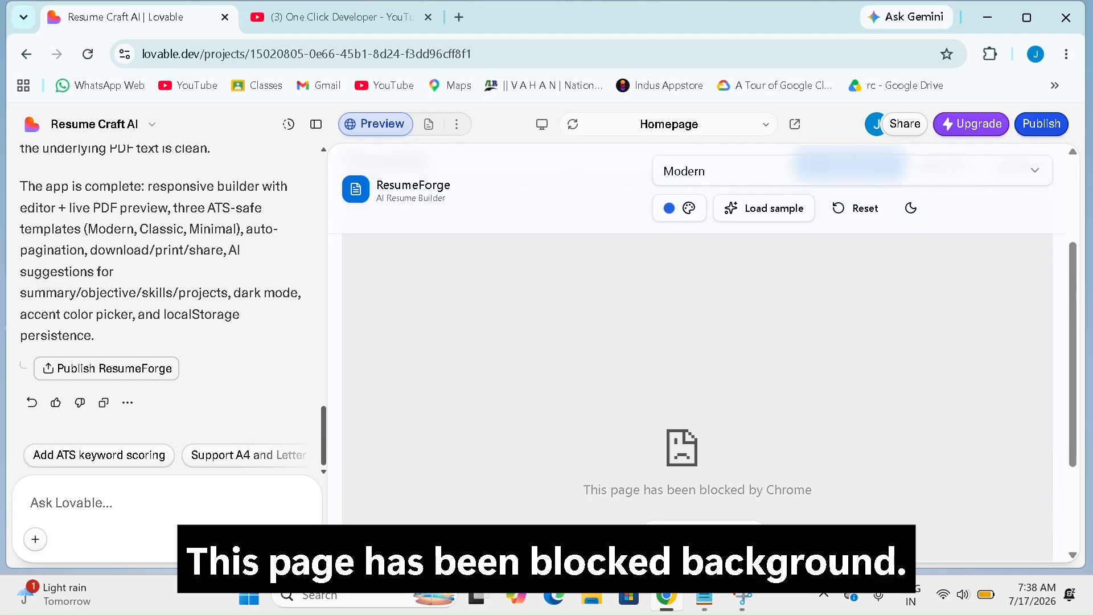
{"action": "scroll", "coordinate": [697, 353], "scroll_direction": "up", "scroll_amount": 3}
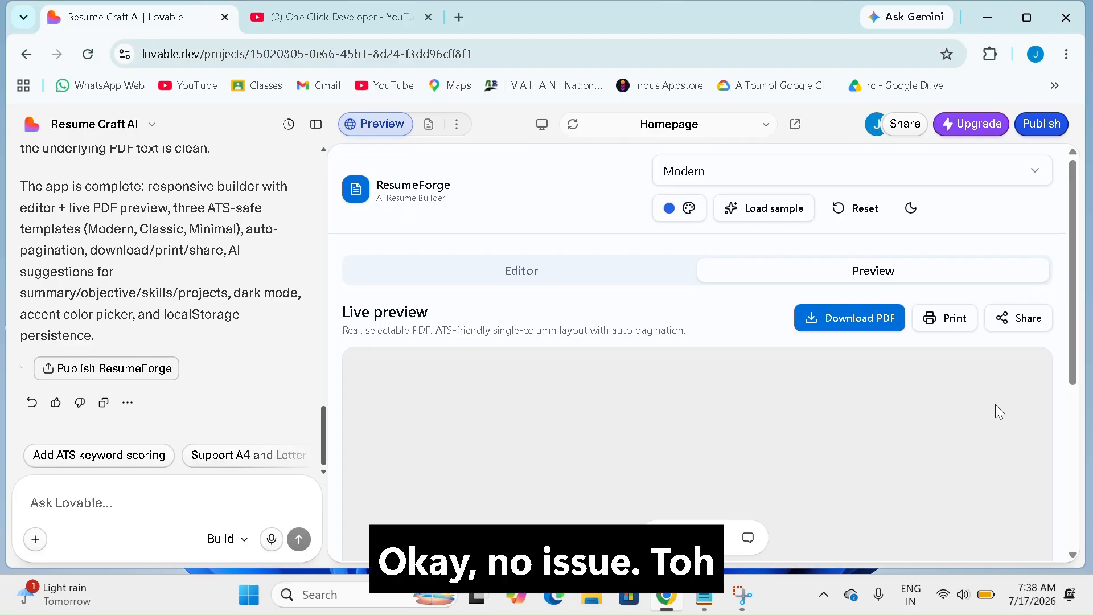
- Download the resume as a PDF, open the downloaded file in the browser and dismiss the Draw tool hint
{"action": "left_click", "coordinate": [836, 323]}
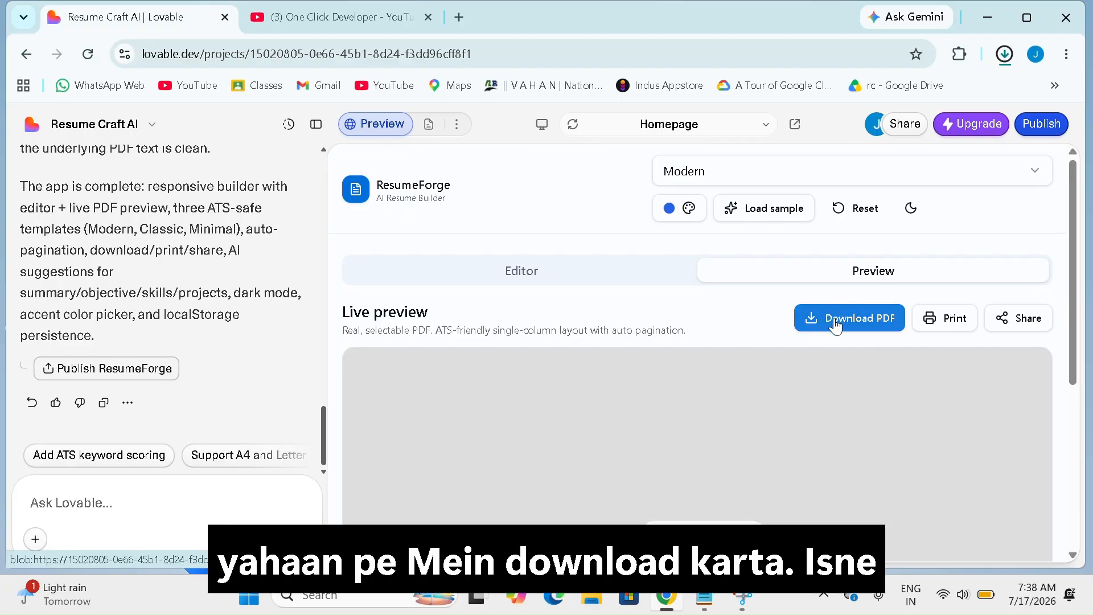
{"action": "left_click", "coordinate": [814, 102]}
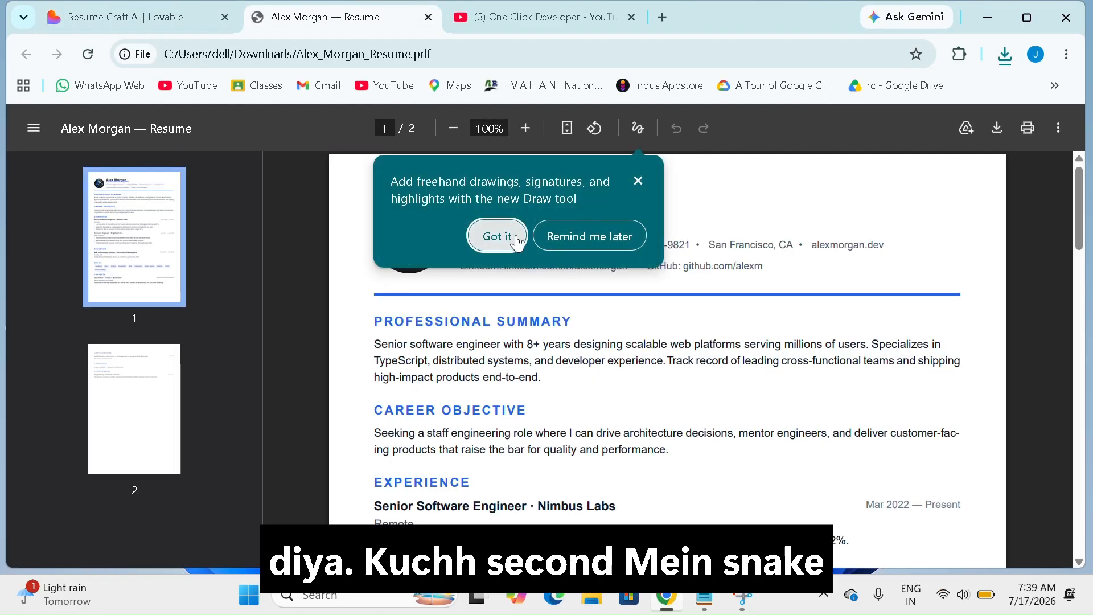
{"action": "left_click", "coordinate": [498, 236]}
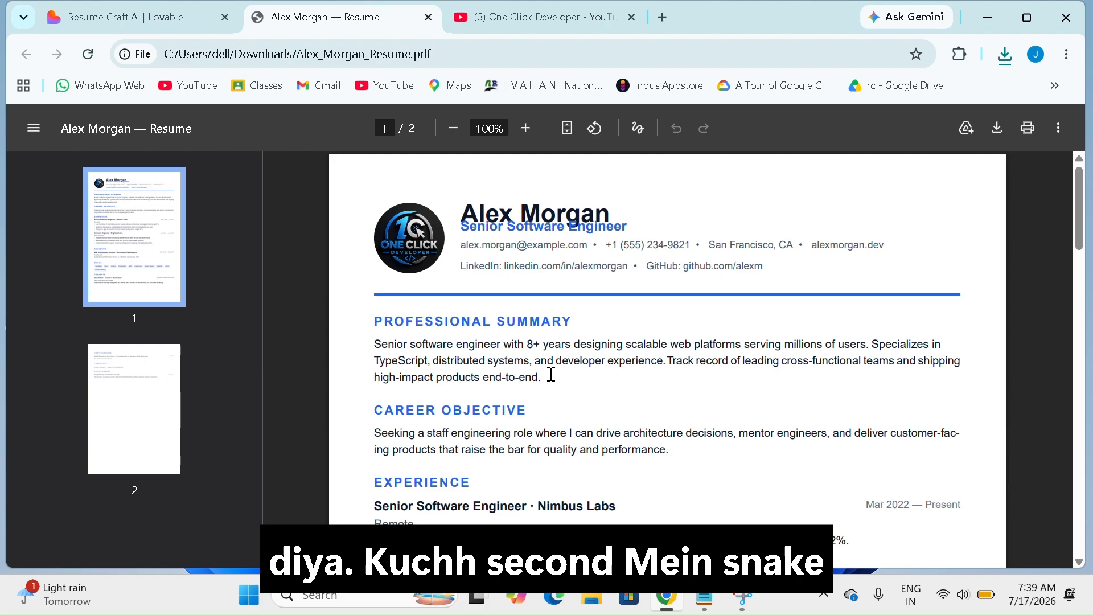
- Read through the downloaded resume PDF, checking the header photo, contact details, summary and experience sections
{"action": "scroll", "coordinate": [667, 359], "scroll_direction": "down", "scroll_amount": 12}
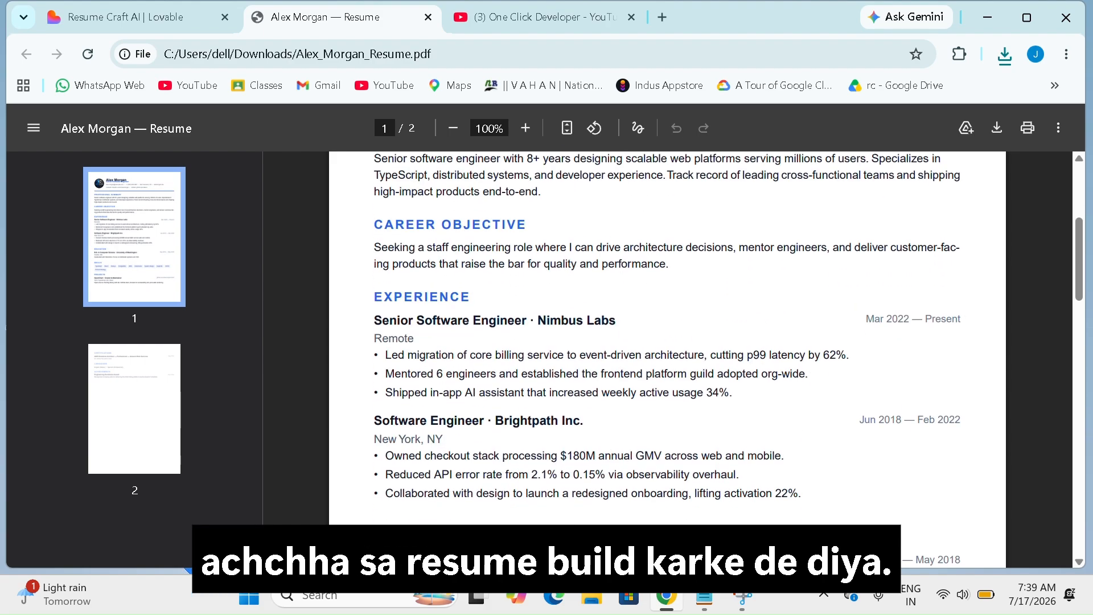
{"action": "scroll", "coordinate": [668, 359], "scroll_direction": "up", "scroll_amount": 12}
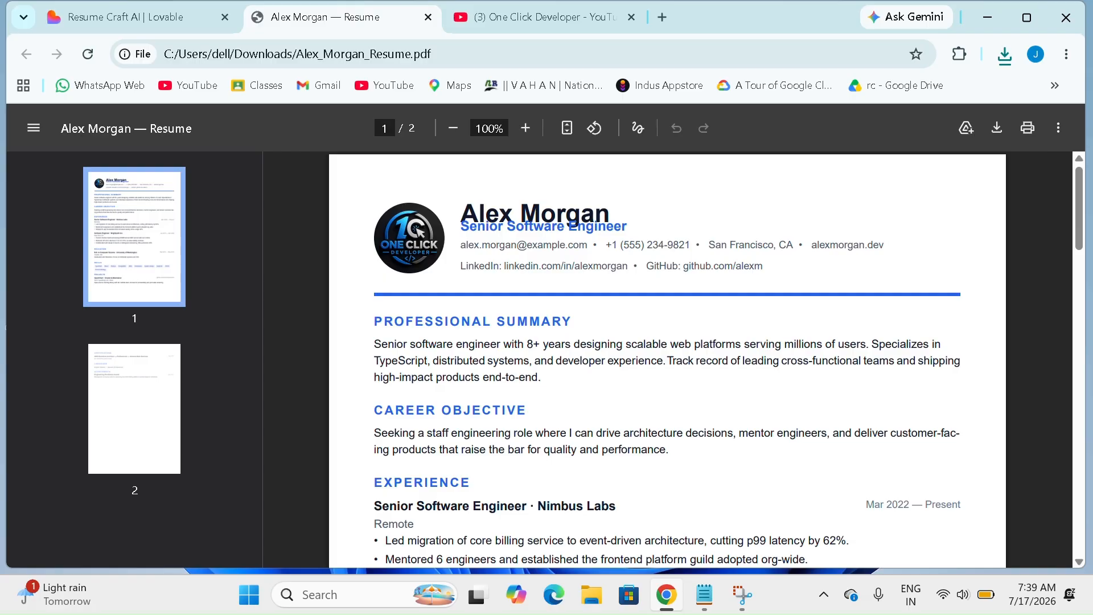
{"action": "scroll", "coordinate": [667, 359], "scroll_direction": "down", "scroll_amount": 1}
{"action": "scroll", "coordinate": [668, 358], "scroll_direction": "up", "scroll_amount": 1}
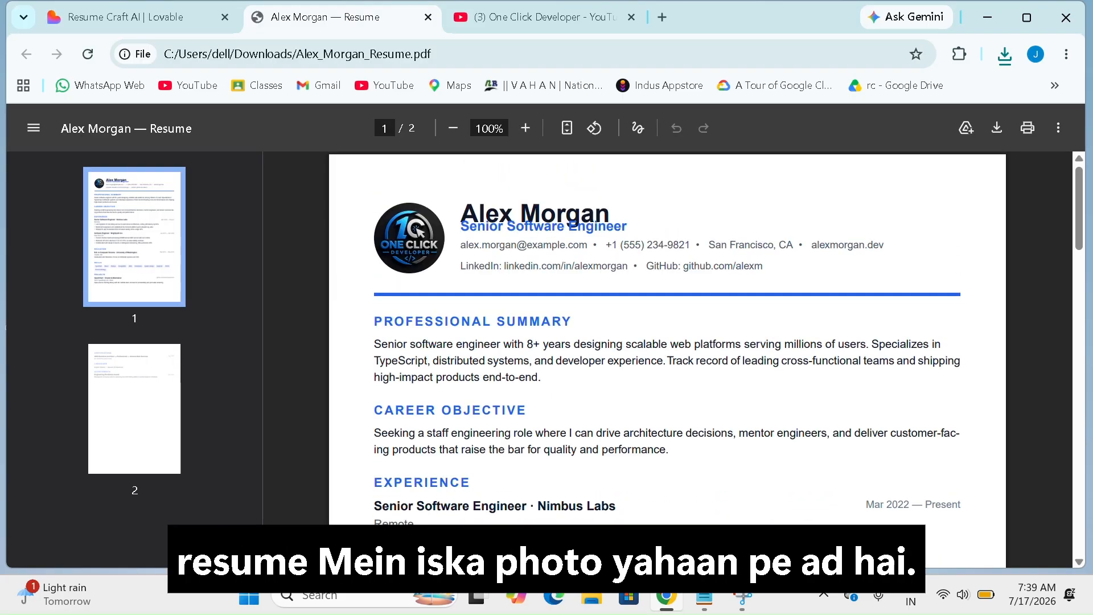
- Read through both pages of the downloaded resume PDF, down to the achievements section, and close the file
{"action": "scroll", "coordinate": [667, 358], "scroll_direction": "down", "scroll_amount": 20}
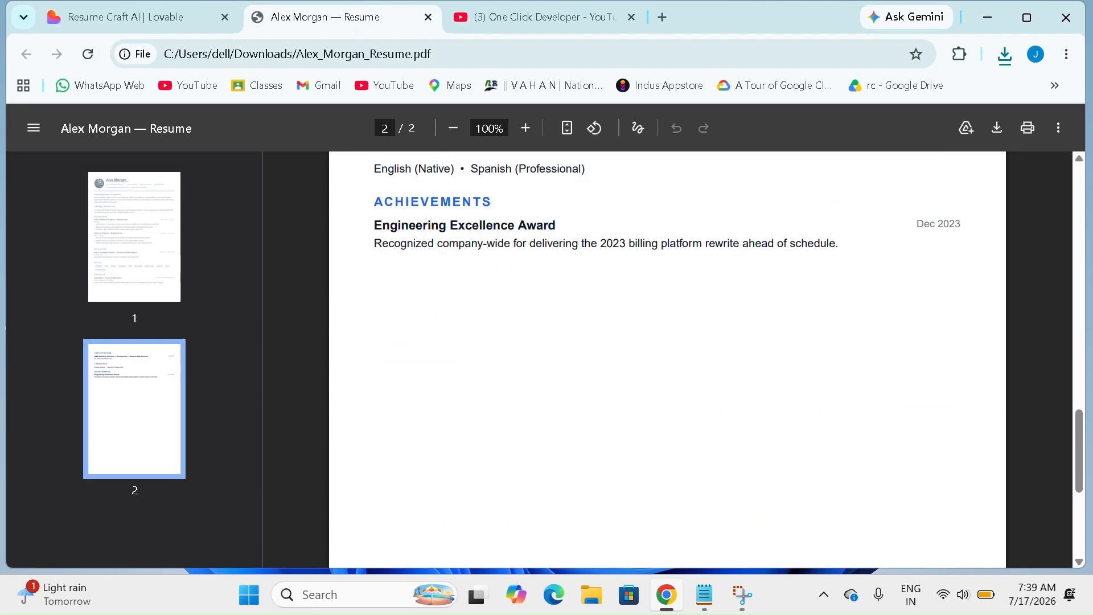
{"action": "scroll", "coordinate": [668, 359], "scroll_direction": "up", "scroll_amount": 8}
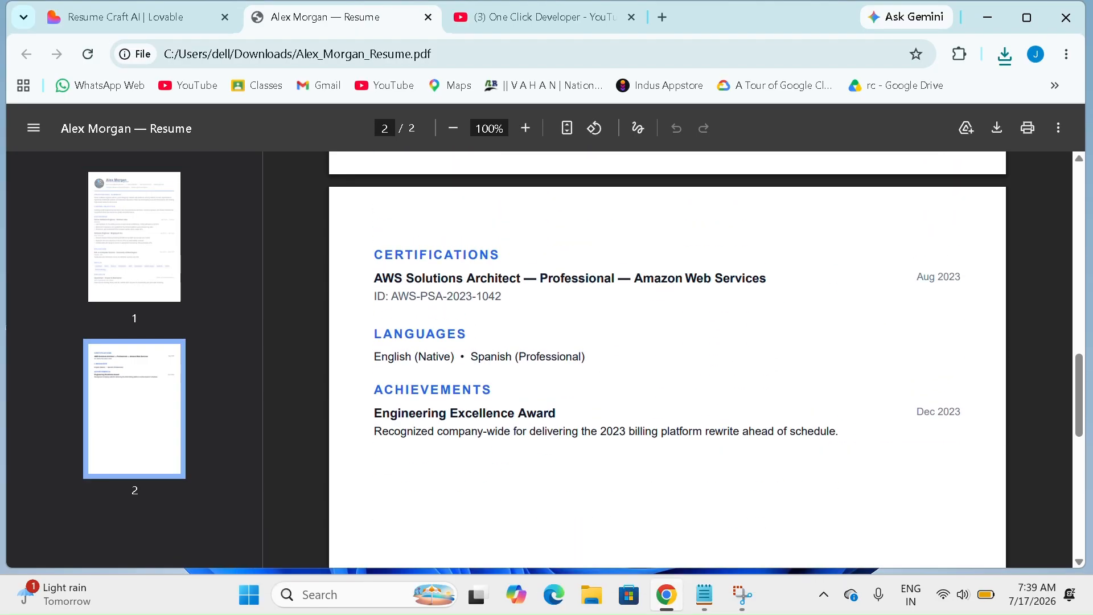
{"action": "scroll", "coordinate": [667, 358], "scroll_direction": "up", "scroll_amount": 7}
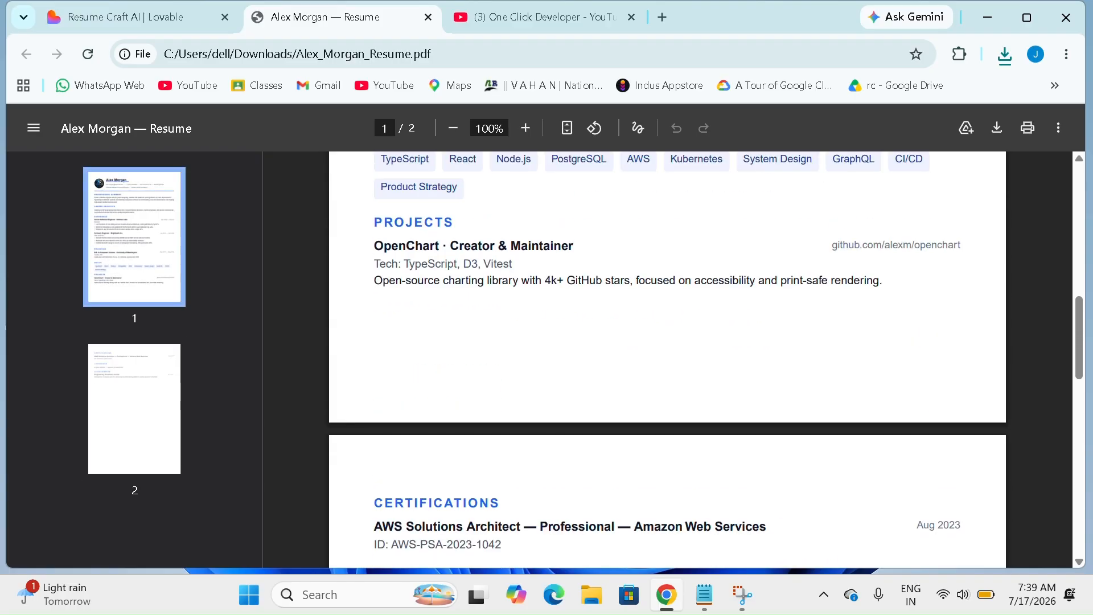
{"action": "scroll", "coordinate": [667, 359], "scroll_direction": "up", "scroll_amount": 9}
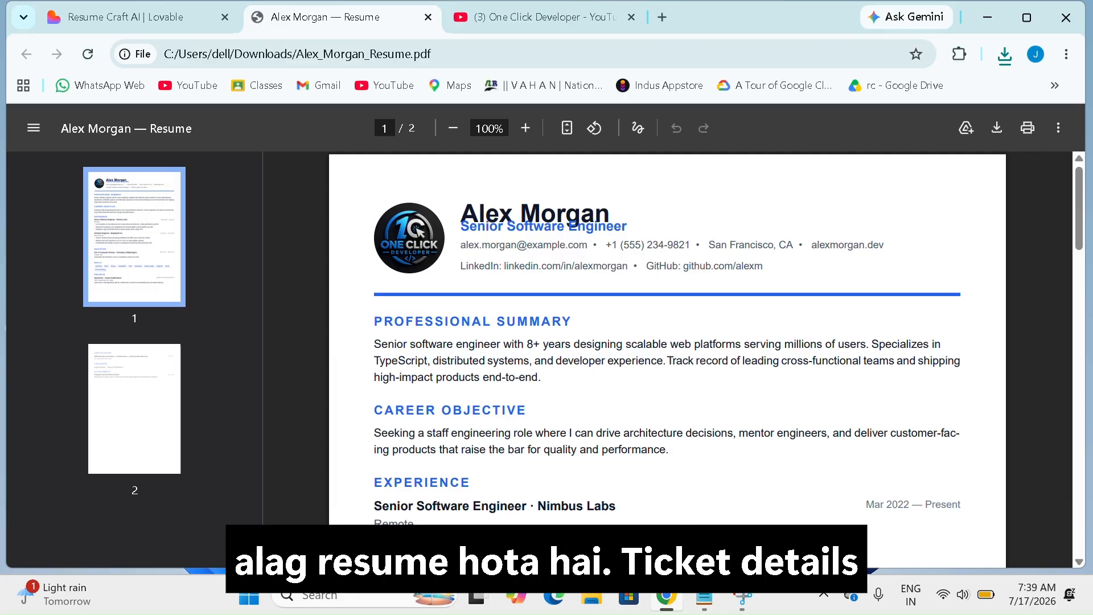
{"action": "left_click", "coordinate": [428, 18]}
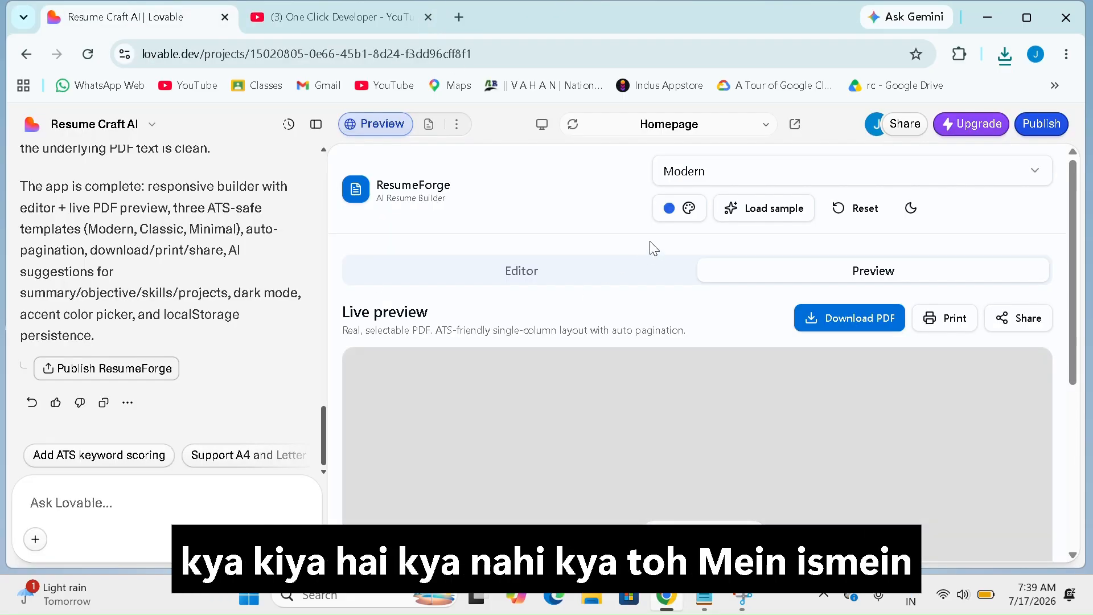
- Return to the resume editor and switch the template to Classic
{"action": "left_click", "coordinate": [522, 279]}
{"action": "left_click", "coordinate": [776, 168]}
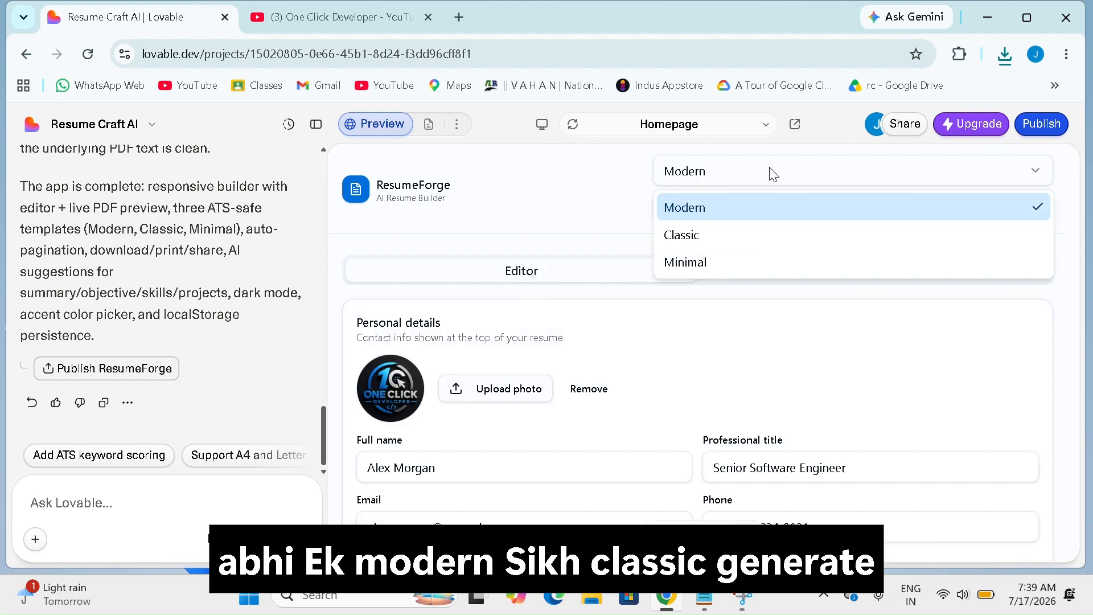
{"action": "left_click", "coordinate": [731, 230]}
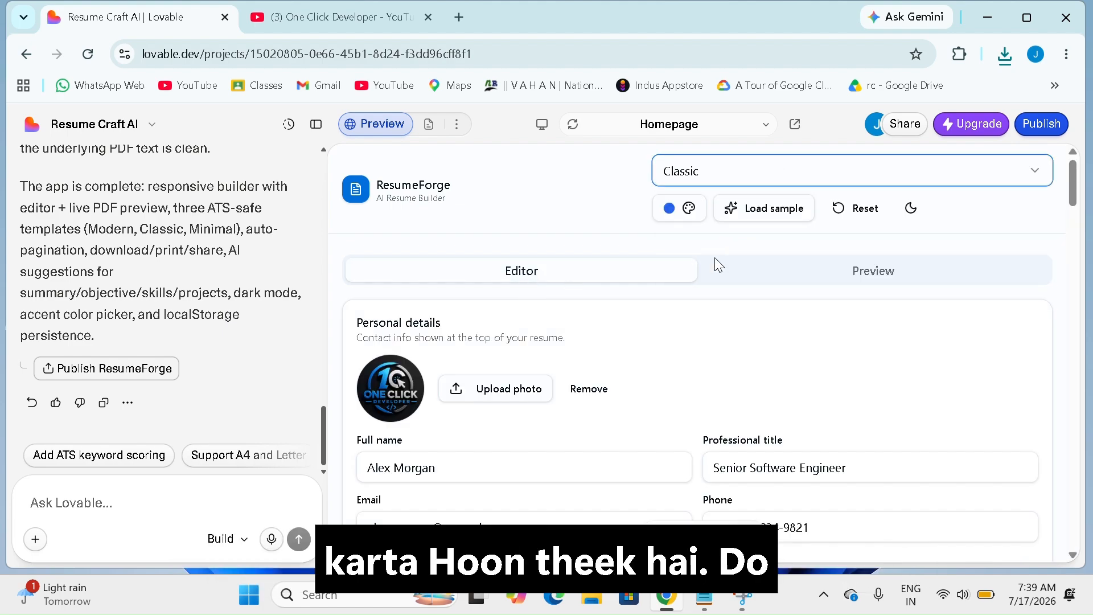
{"action": "left_click", "coordinate": [705, 350]}
- Replace the full name in the personal details with the saved autofill name
{"action": "left_click", "coordinate": [503, 464]}
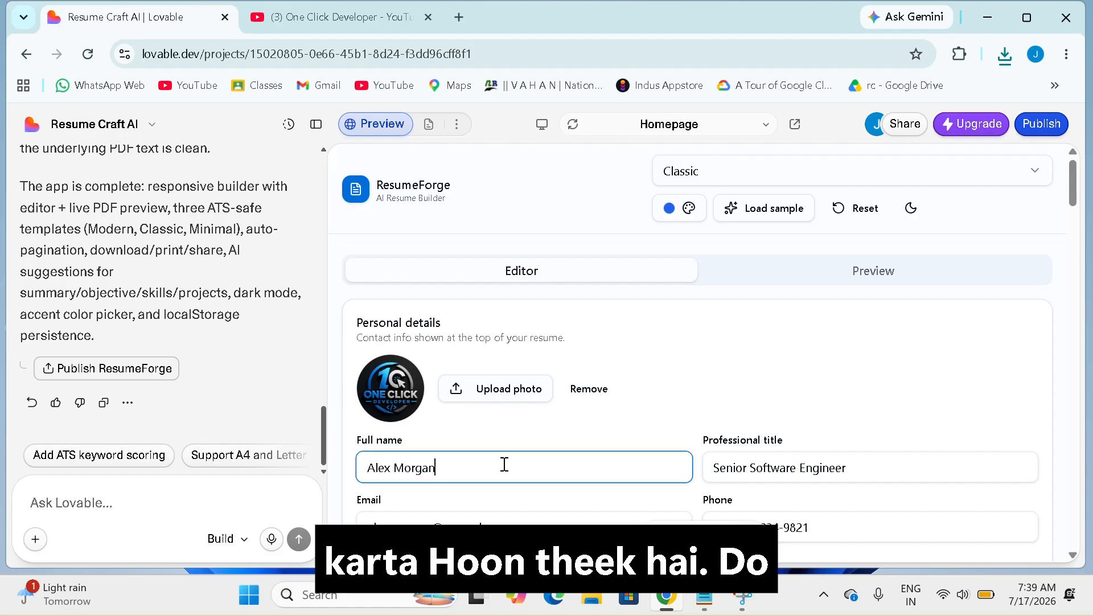
{"action": "key", "text": "ctrl+a"}
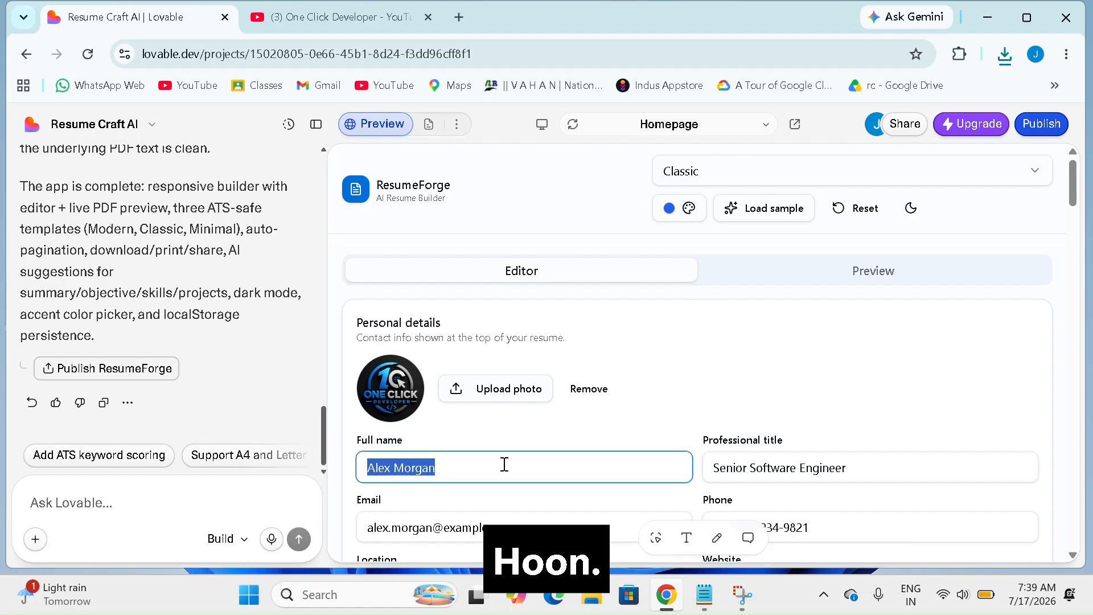
{"action": "type", "text": "sa"}
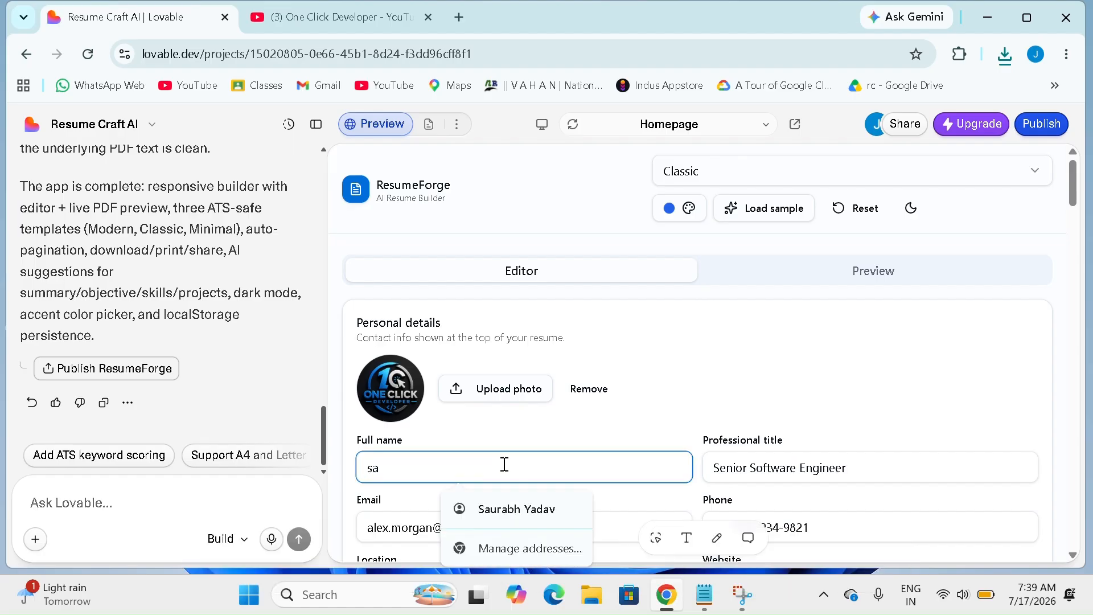
{"action": "left_click", "coordinate": [519, 508]}
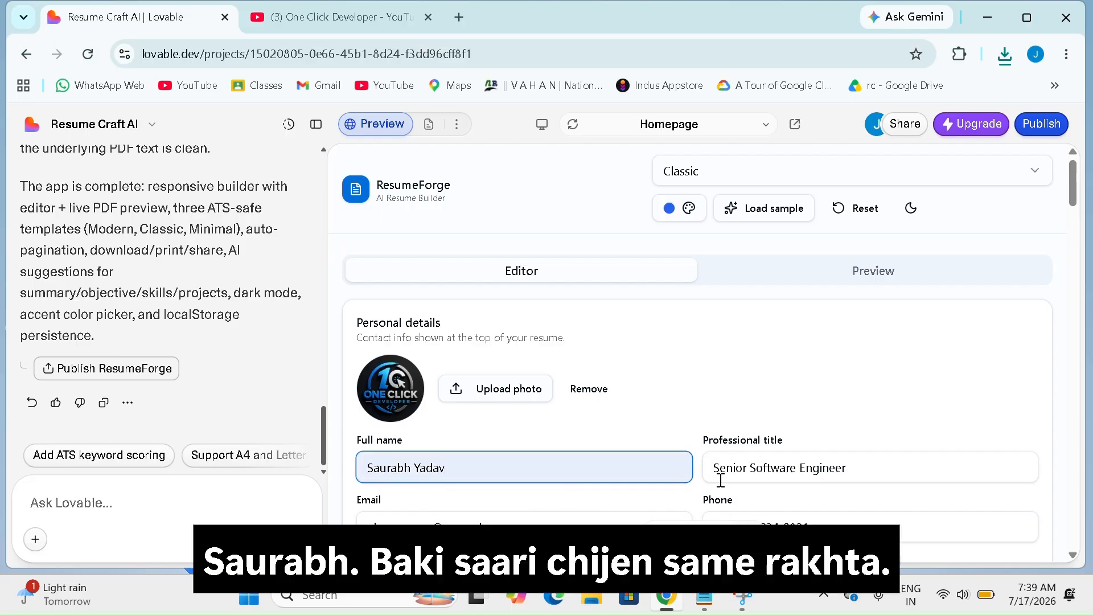
- Change the resume's accent color to orange
{"action": "scroll", "coordinate": [721, 480], "scroll_direction": "down", "scroll_amount": 1}
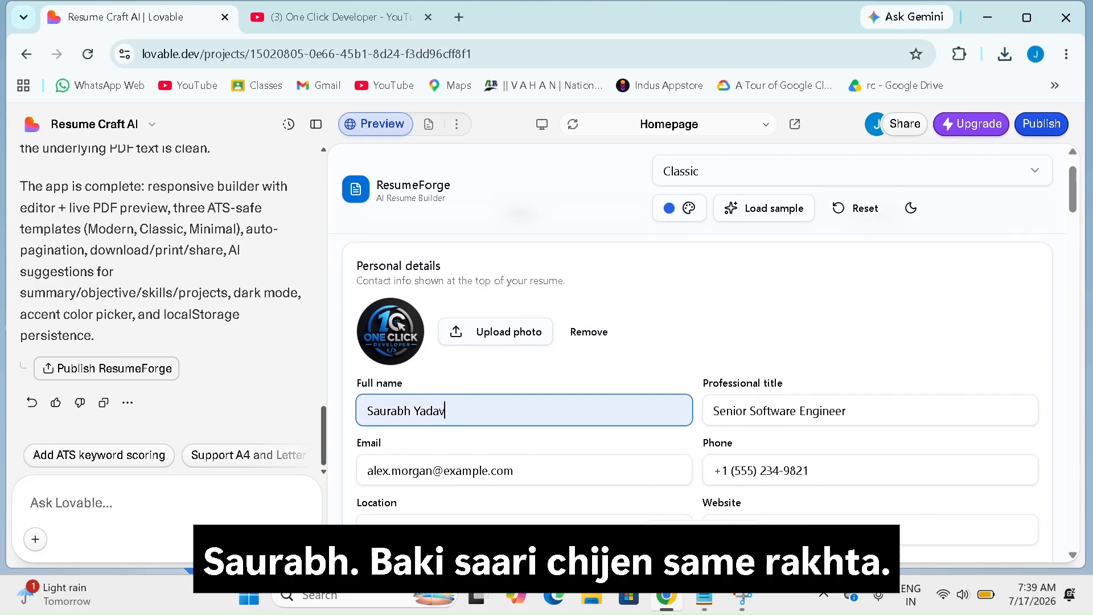
{"action": "scroll", "coordinate": [702, 398], "scroll_direction": "down", "scroll_amount": 2}
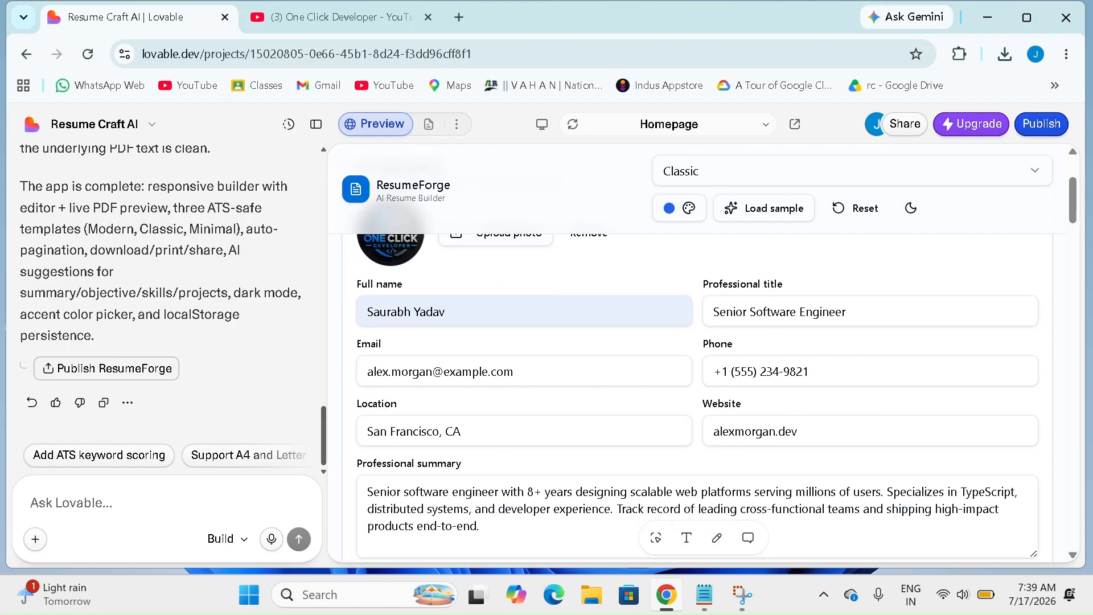
{"action": "left_click", "coordinate": [689, 207]}
{"action": "left_click", "coordinate": [731, 243]}
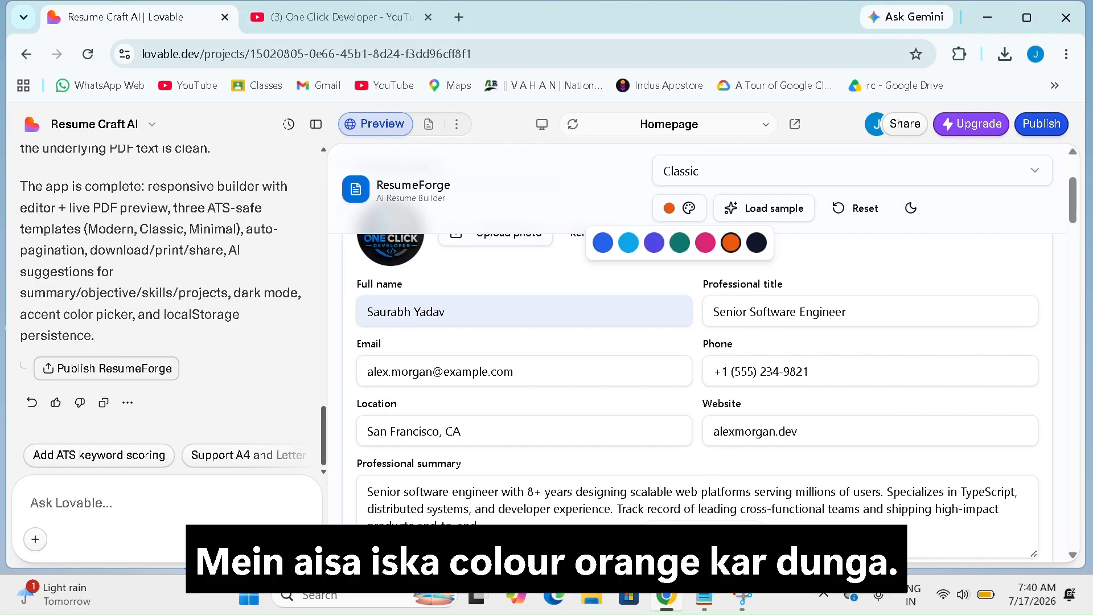
{"action": "scroll", "coordinate": [697, 399], "scroll_direction": "down", "scroll_amount": 4}
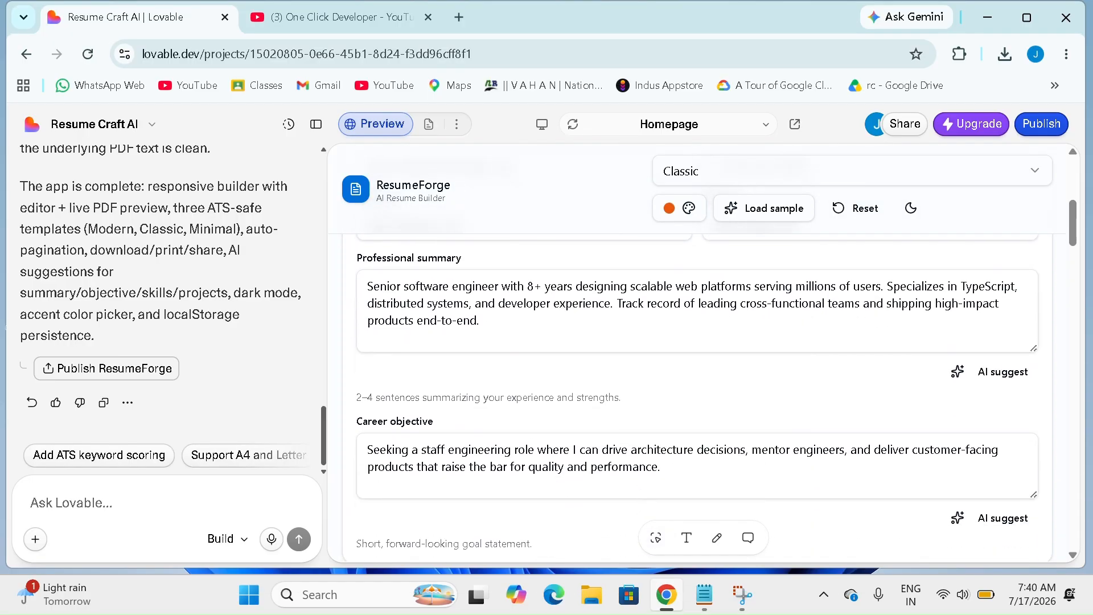
- Choose the Classic template and upload the "oneclick logo" image from Downloads as the profile photo
{"action": "left_click", "coordinate": [852, 170]}
{"action": "left_click", "coordinate": [683, 232]}
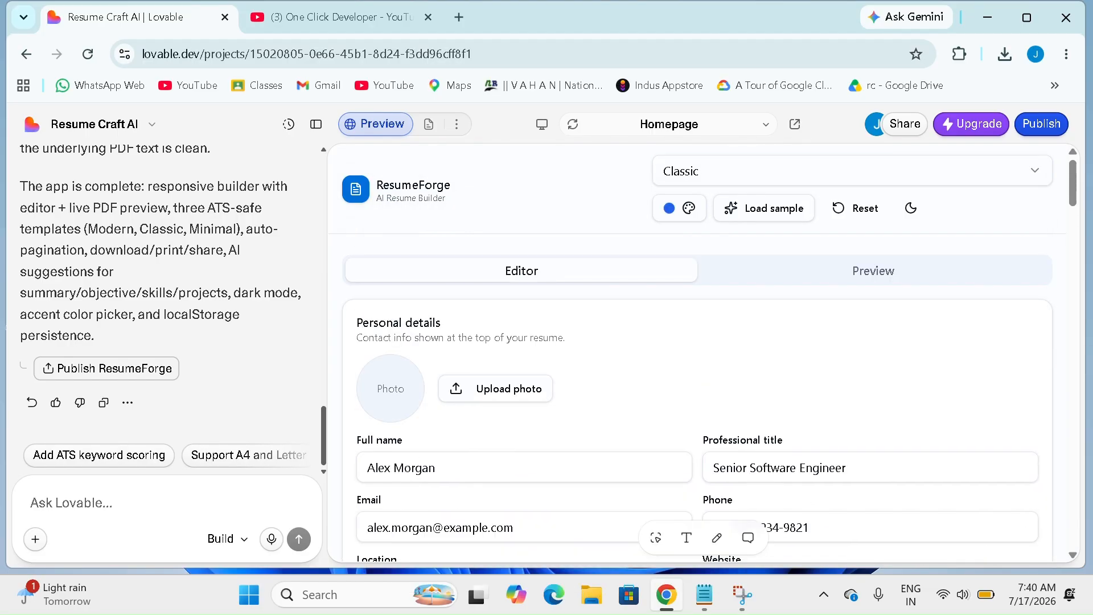
{"action": "left_click", "coordinate": [496, 388]}
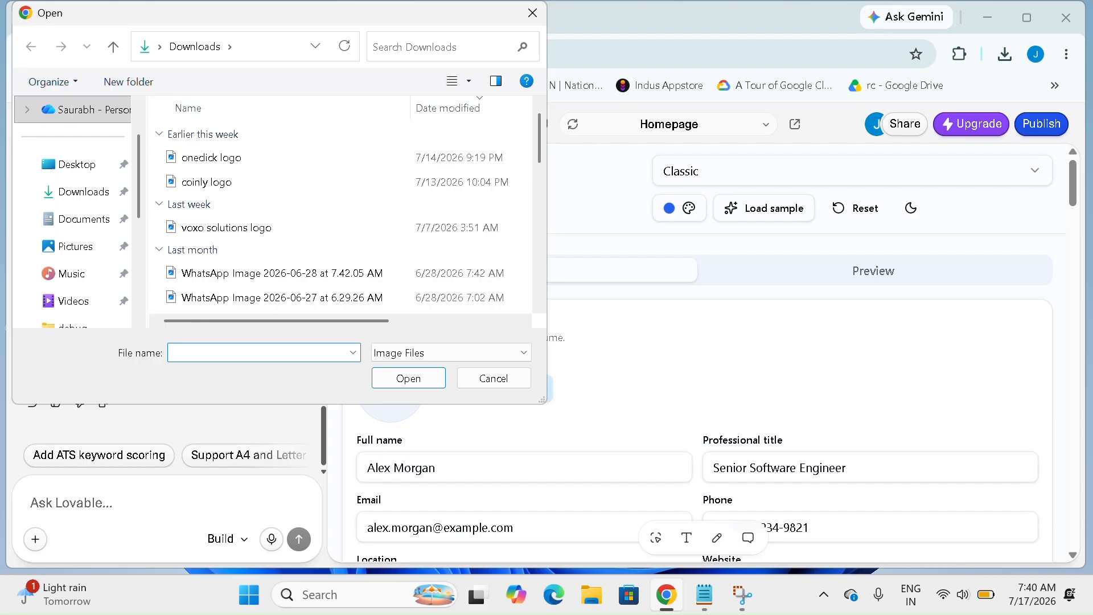
{"action": "scroll", "coordinate": [349, 208], "scroll_direction": "down", "scroll_amount": 1}
{"action": "scroll", "coordinate": [341, 216], "scroll_direction": "down", "scroll_amount": 1}
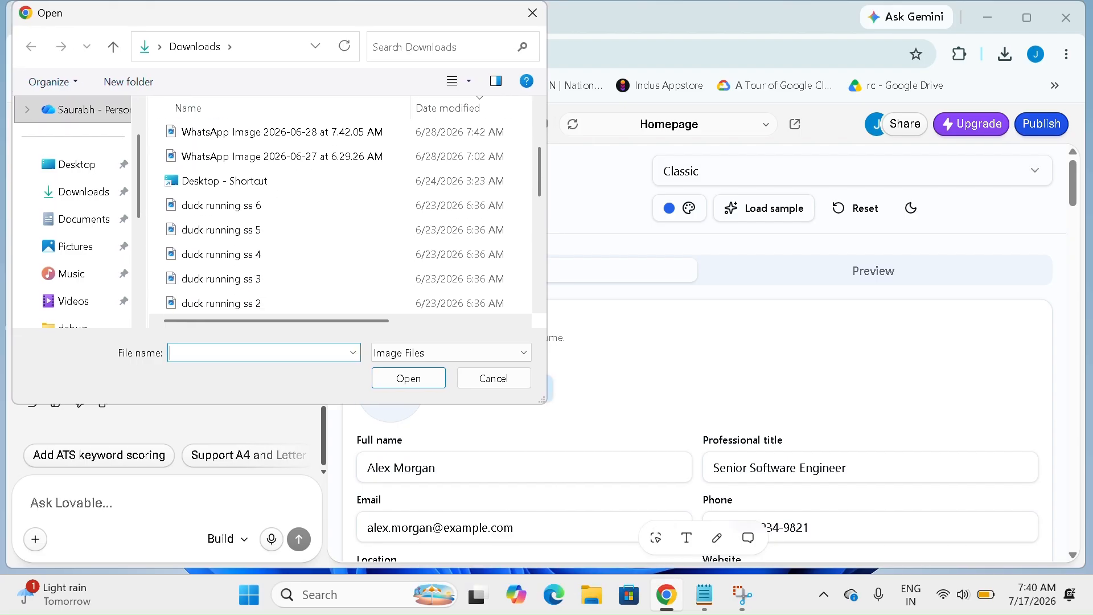
{"action": "scroll", "coordinate": [342, 216], "scroll_direction": "down", "scroll_amount": 1}
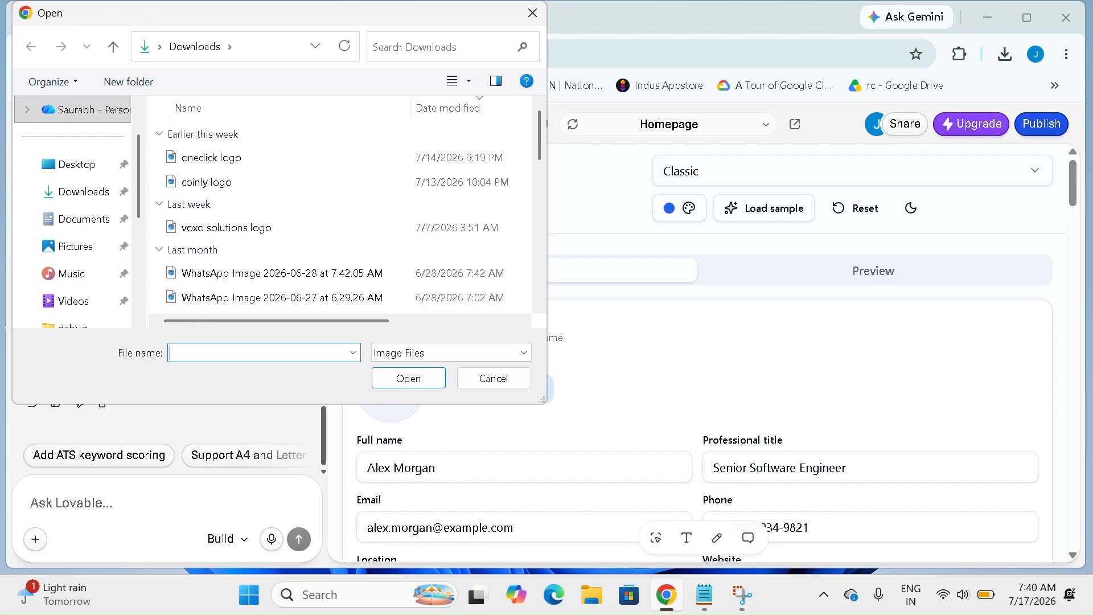
{"action": "left_click", "coordinate": [211, 157]}
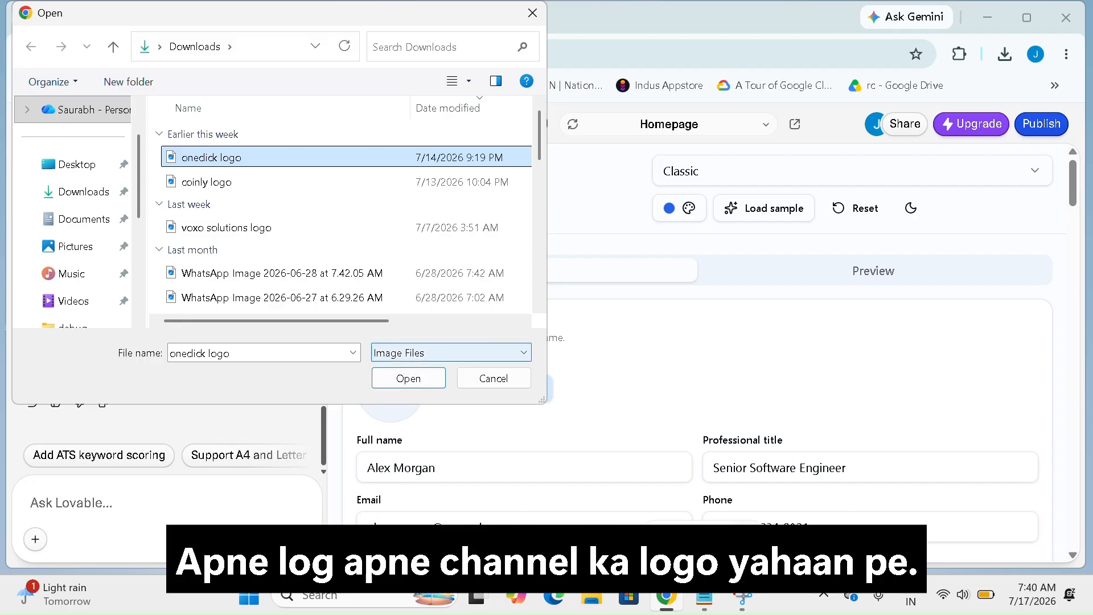
{"action": "left_click", "coordinate": [408, 378]}
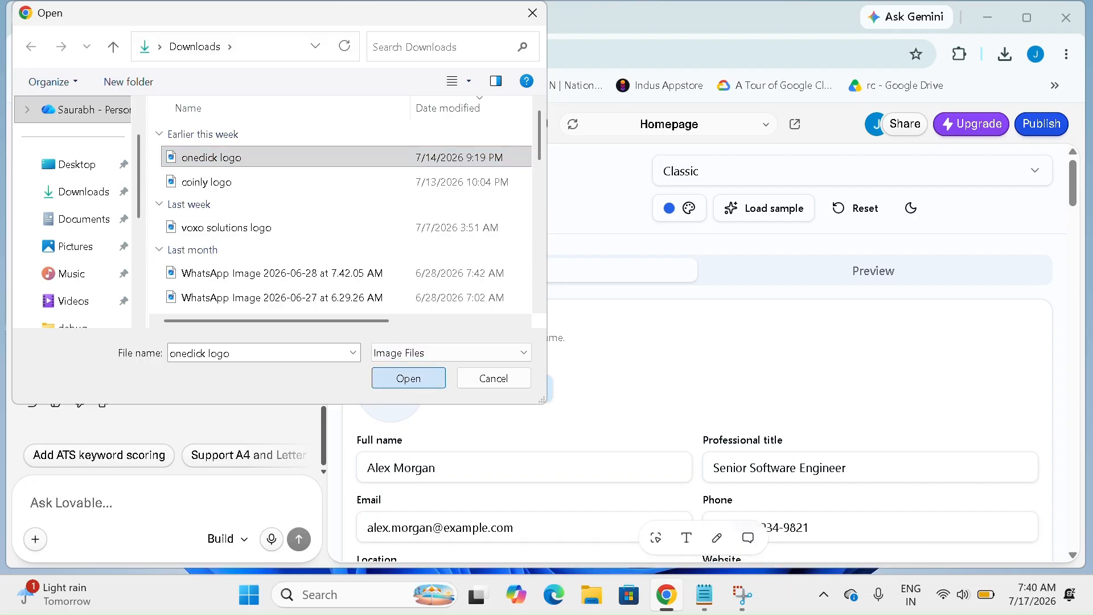
- Look through the editor form's sections, including the experience entries with their positions, dates and achievements
{"action": "scroll", "coordinate": [638, 357], "scroll_direction": "down", "scroll_amount": 5}
{"action": "scroll", "coordinate": [709, 394], "scroll_direction": "down", "scroll_amount": 10}
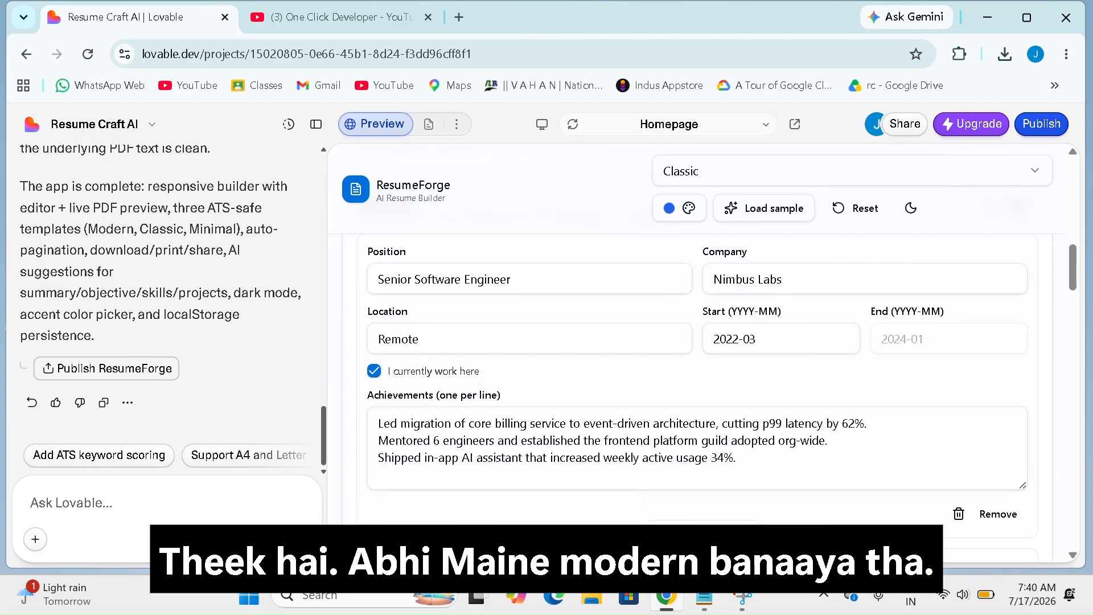
{"action": "scroll", "coordinate": [698, 399], "scroll_direction": "down", "scroll_amount": 10}
{"action": "scroll", "coordinate": [698, 399], "scroll_direction": "up", "scroll_amount": 3}
{"action": "scroll", "coordinate": [698, 399], "scroll_direction": "down", "scroll_amount": 10}
{"action": "scroll", "coordinate": [697, 399], "scroll_direction": "up", "scroll_amount": 20}
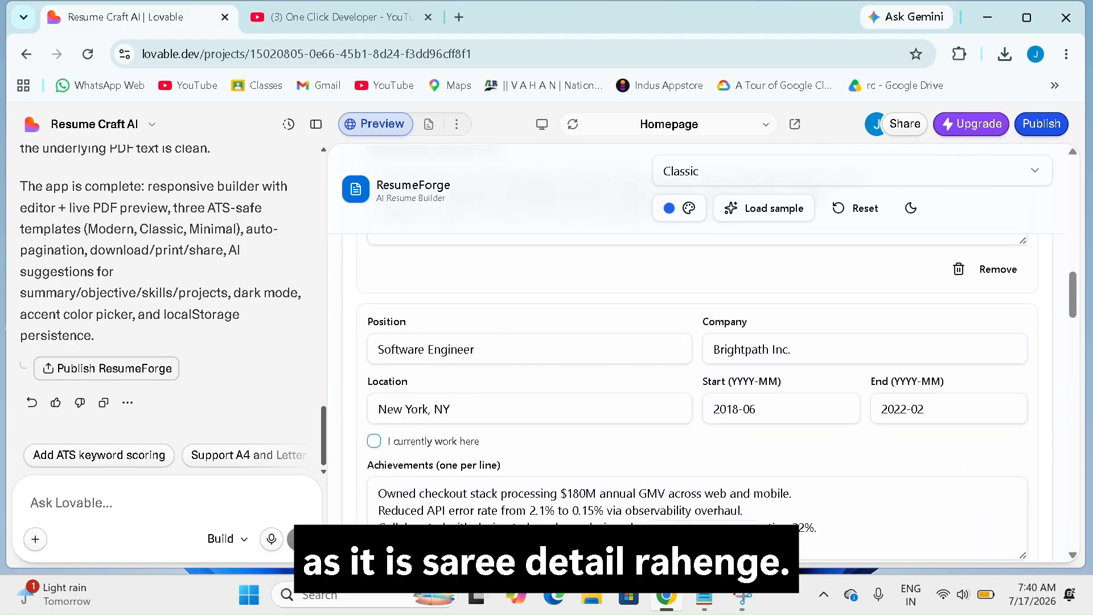
- Show the live preview, download the Classic resume as a PDF and open the downloaded file
{"action": "left_click", "coordinate": [874, 271]}
{"action": "scroll", "coordinate": [698, 398], "scroll_direction": "down", "scroll_amount": 3}
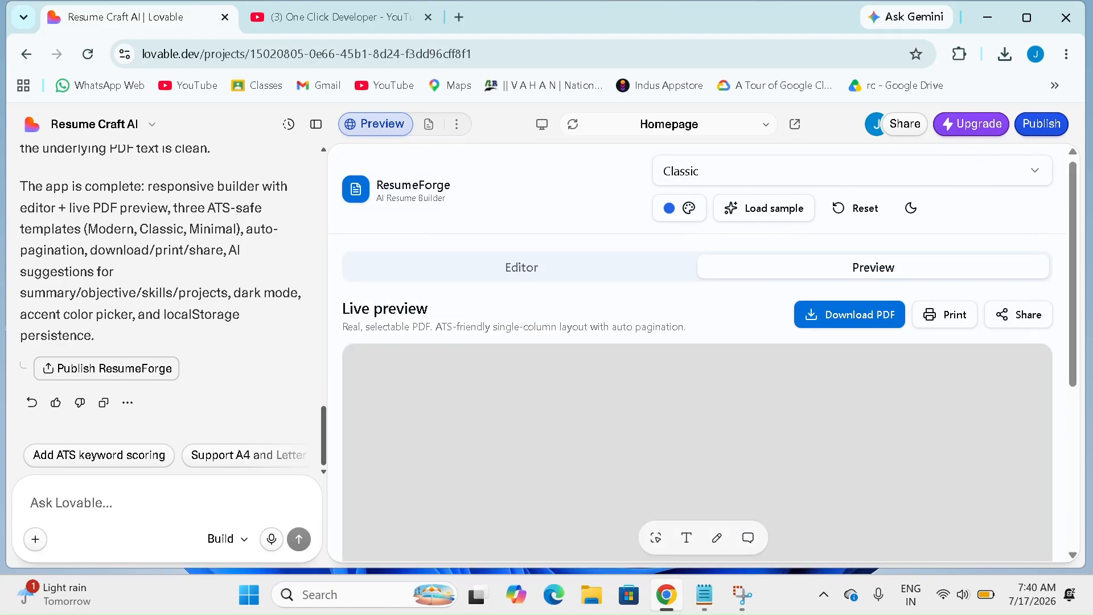
{"action": "scroll", "coordinate": [698, 399], "scroll_direction": "up", "scroll_amount": 3}
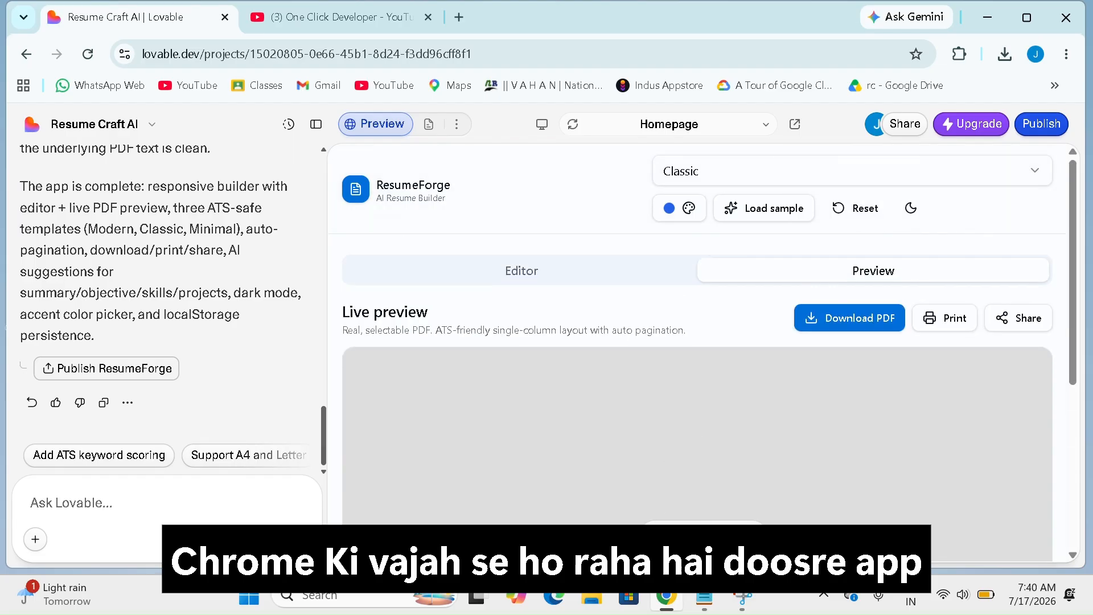
{"action": "left_click", "coordinate": [850, 318]}
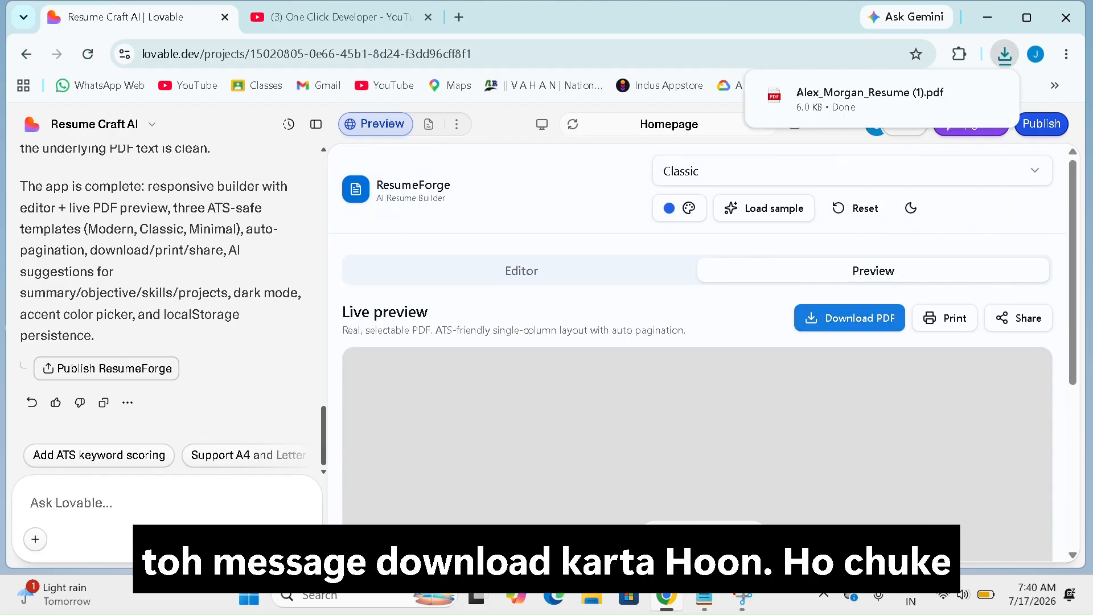
{"action": "left_click", "coordinate": [829, 107]}
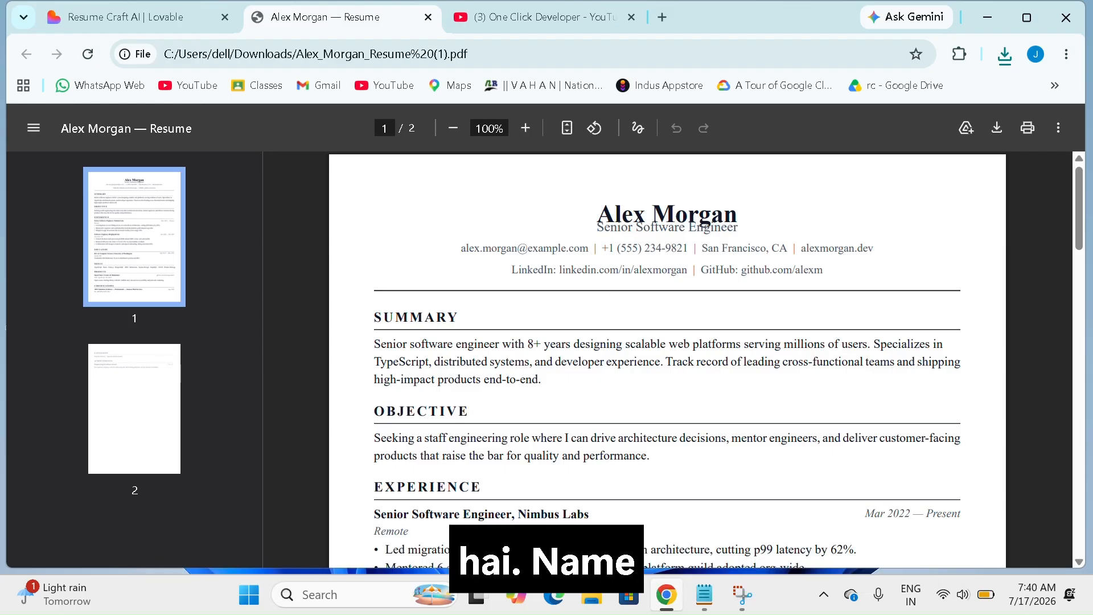
- Check the header and both pages of the Classic resume PDF, and close the file
{"action": "scroll", "coordinate": [668, 358], "scroll_direction": "down", "scroll_amount": 2}
{"action": "scroll", "coordinate": [667, 358], "scroll_direction": "up", "scroll_amount": 2}
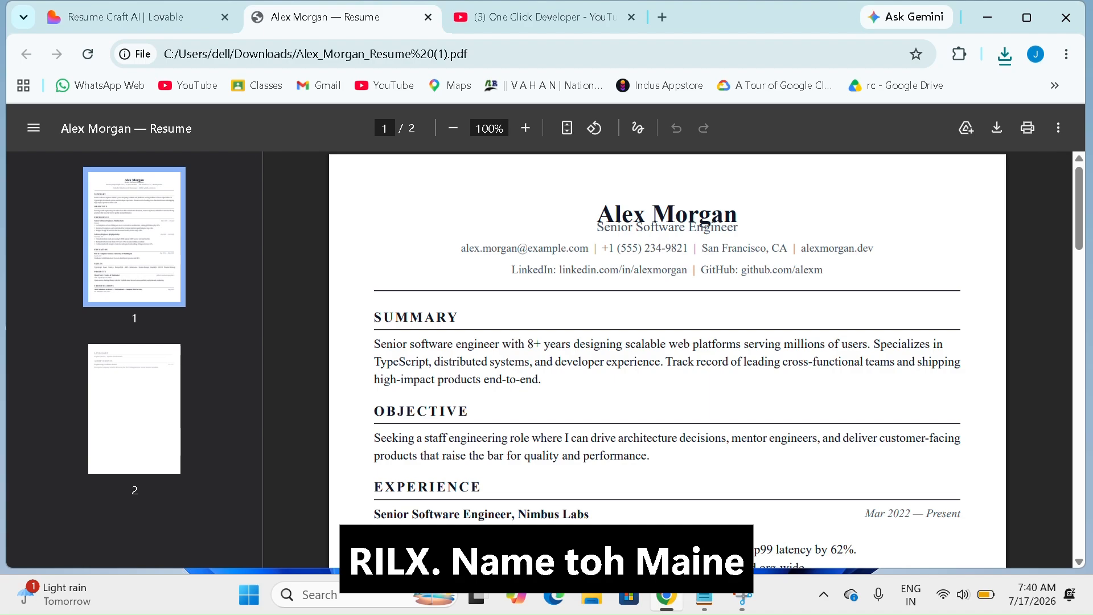
{"action": "scroll", "coordinate": [668, 358], "scroll_direction": "down", "scroll_amount": 18}
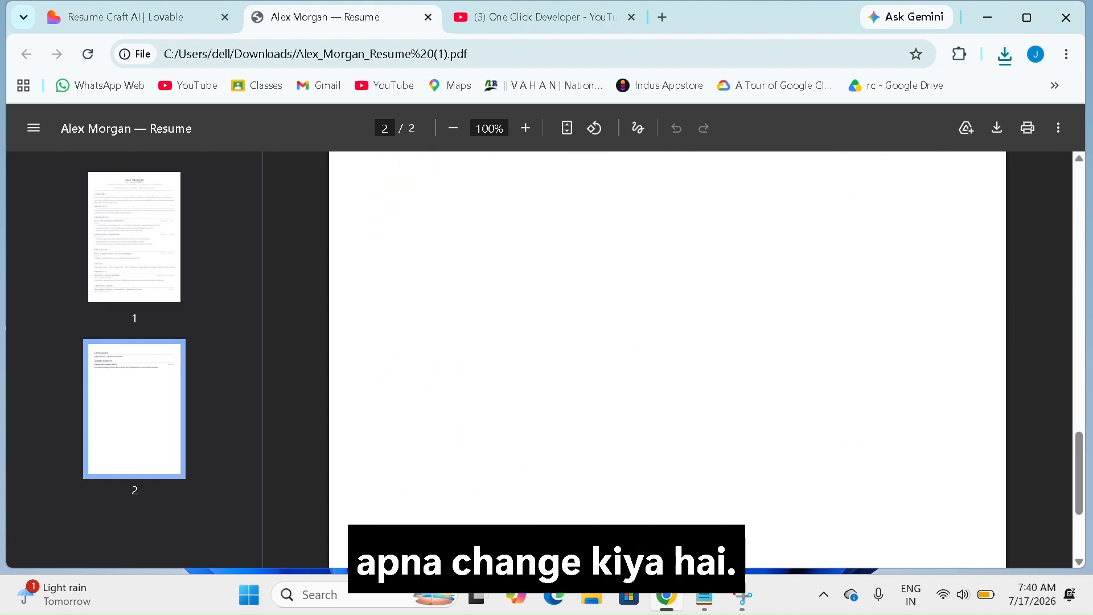
{"action": "scroll", "coordinate": [667, 359], "scroll_direction": "up", "scroll_amount": 18}
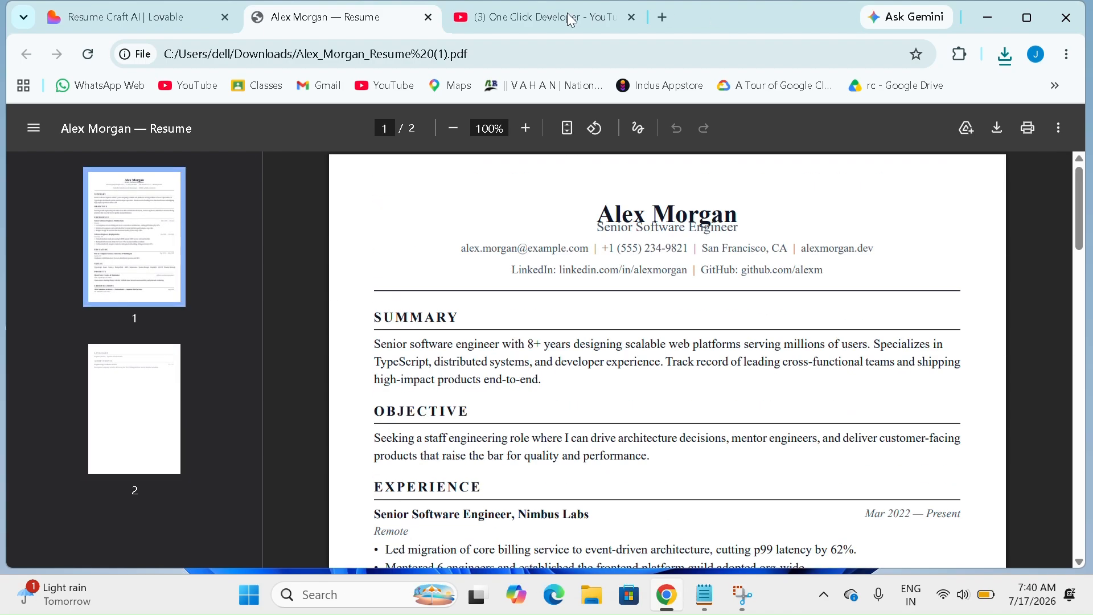
{"action": "left_click", "coordinate": [427, 17]}
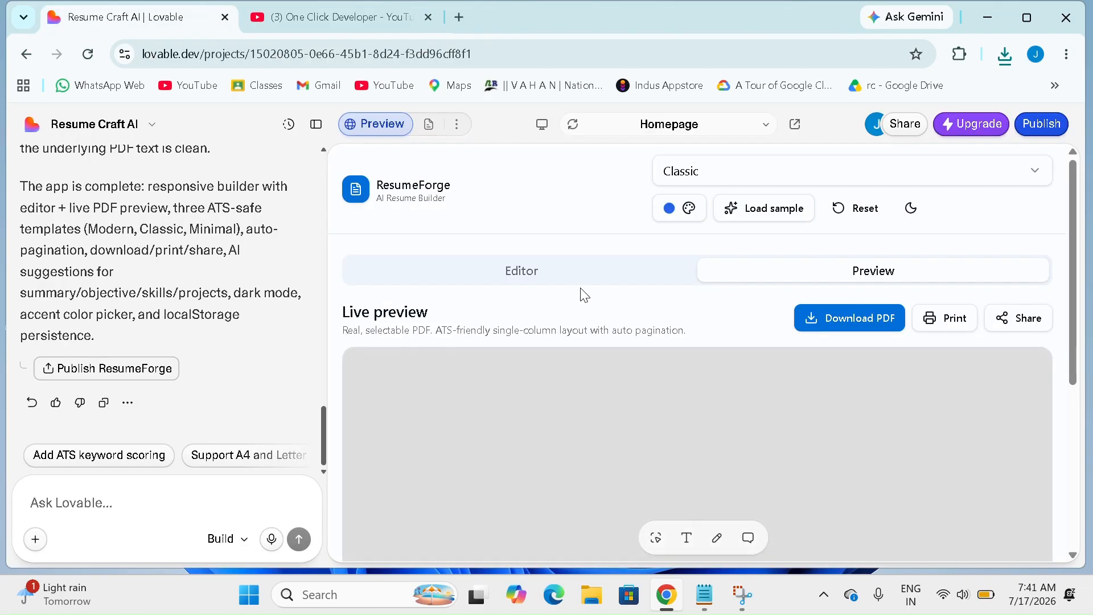
- Return to the editor, check the full name field and switch the template to Minimal
{"action": "left_click", "coordinate": [565, 271]}
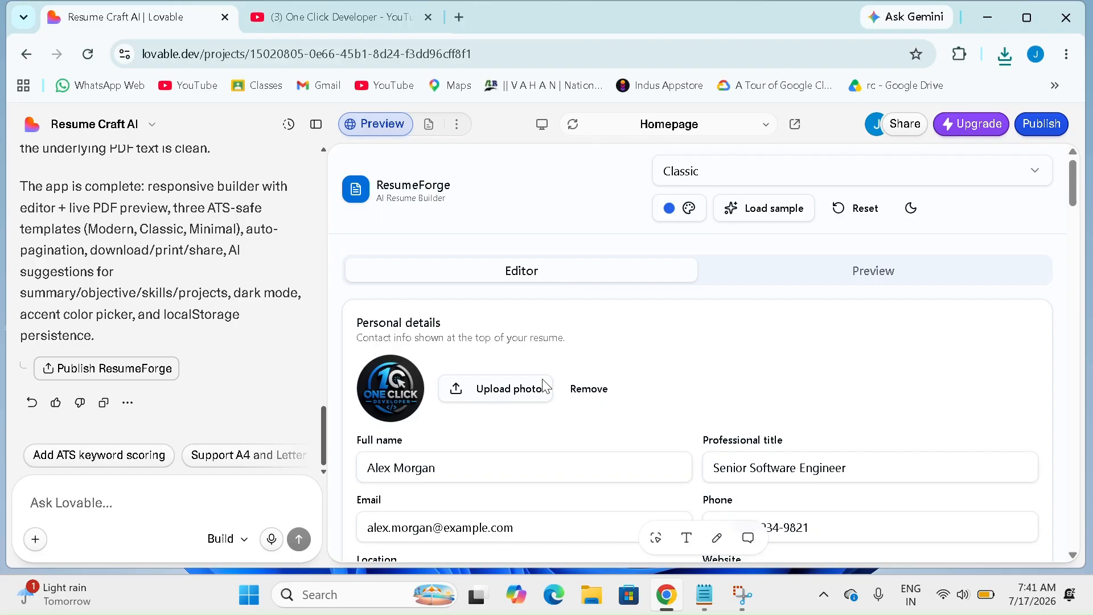
{"action": "triple_click", "coordinate": [501, 460]}
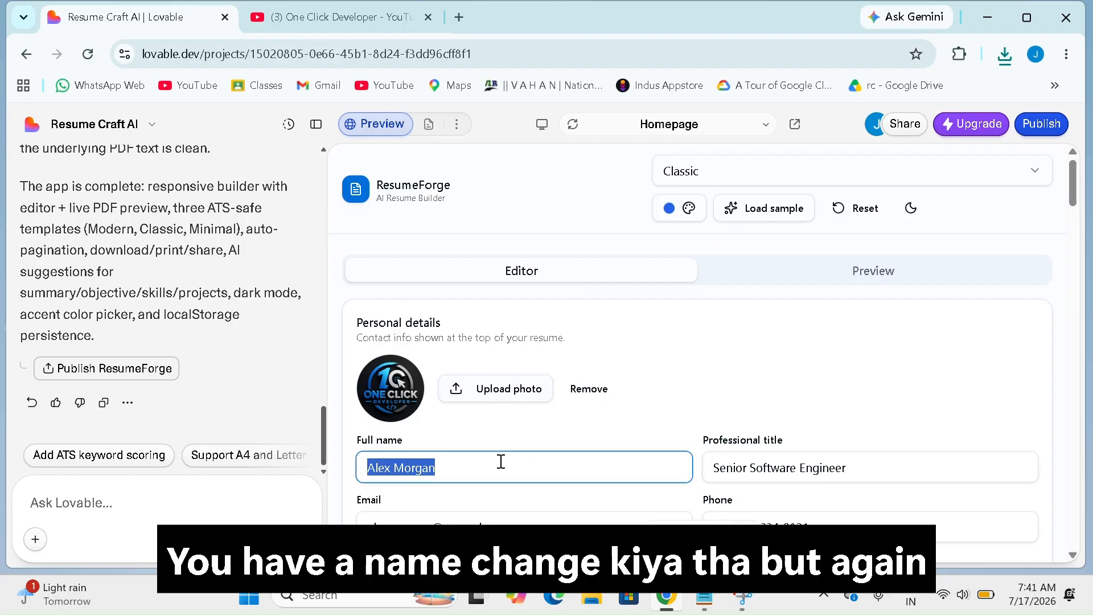
{"action": "left_click", "coordinate": [734, 351]}
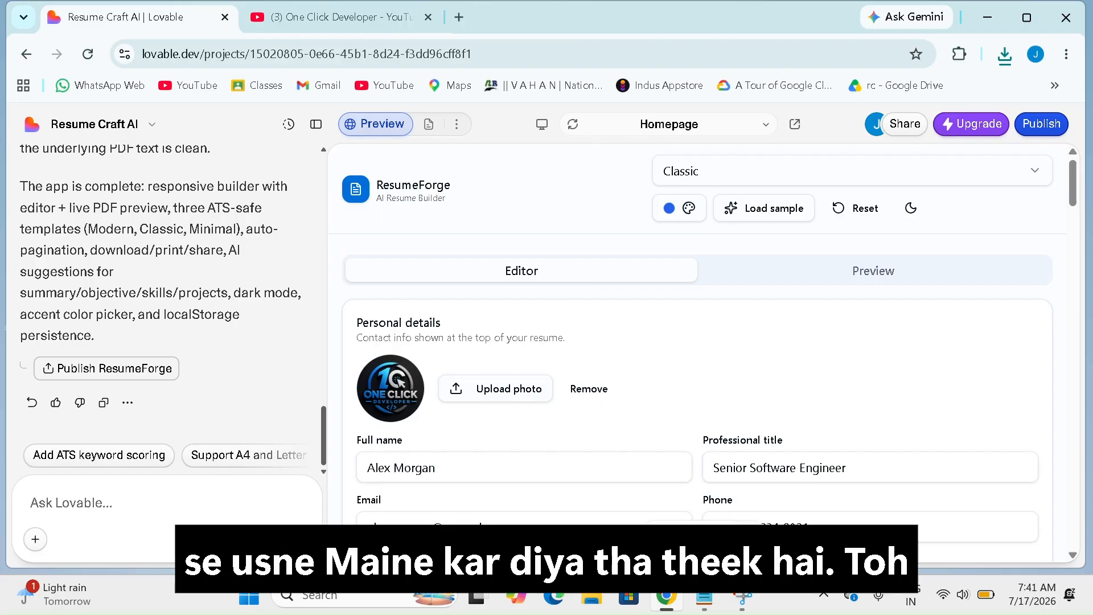
{"action": "left_click", "coordinate": [705, 180]}
{"action": "left_click", "coordinate": [696, 262]}
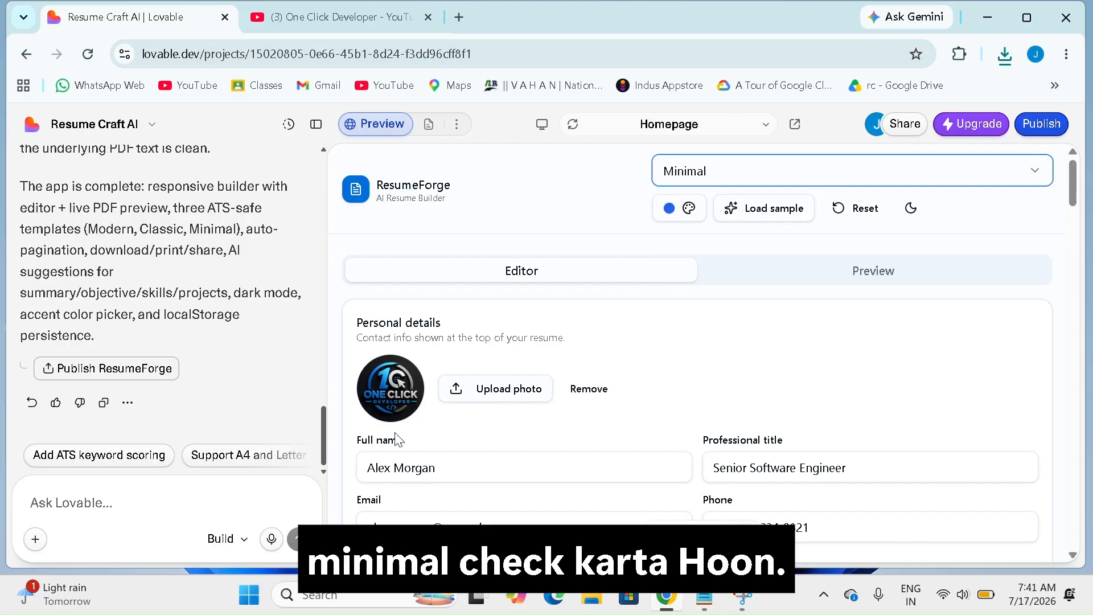
- Replace the sample full name in the personal details with the candidate's full name
{"action": "triple_click", "coordinate": [463, 476]}
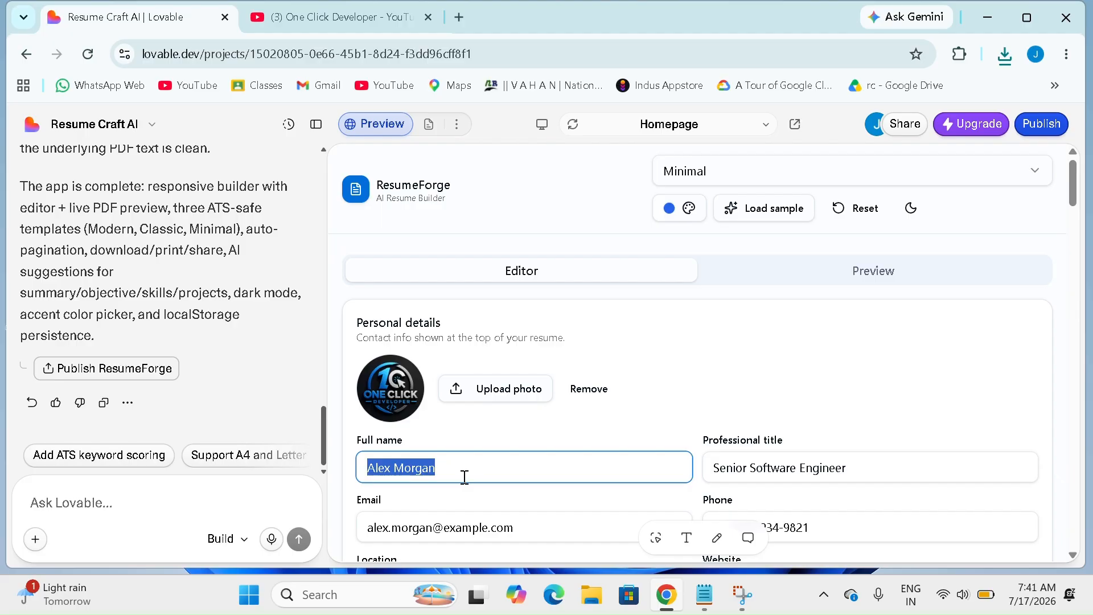
{"action": "type", "text": "sa"}
{"action": "left_click", "coordinate": [488, 508]}
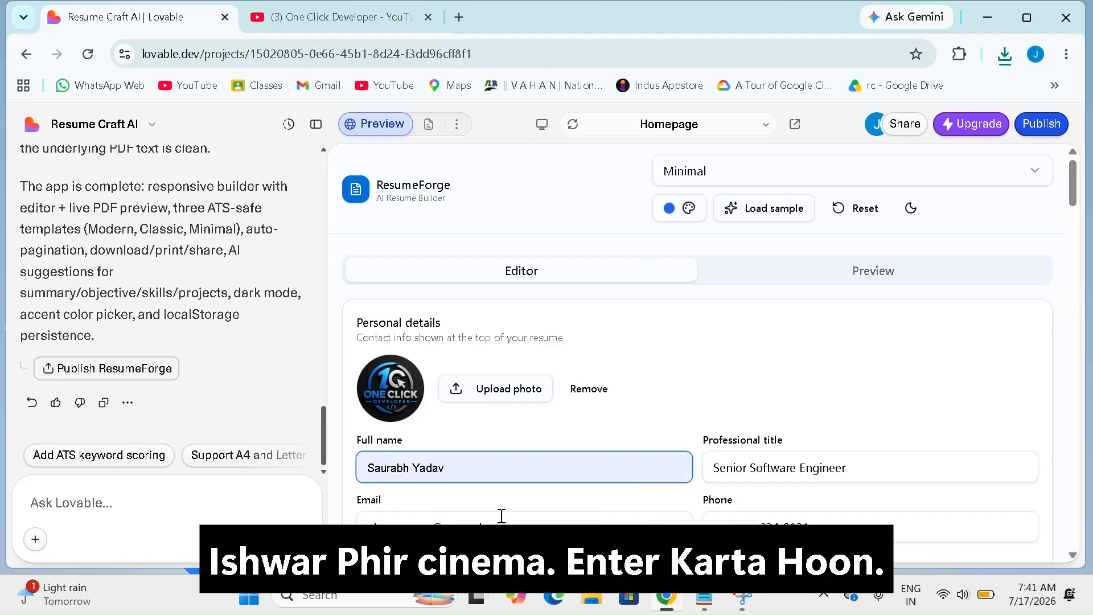
- Show the live preview, download the Minimal resume as a PDF and open the downloaded file
{"action": "left_click", "coordinate": [843, 278]}
{"action": "left_click", "coordinate": [860, 323]}
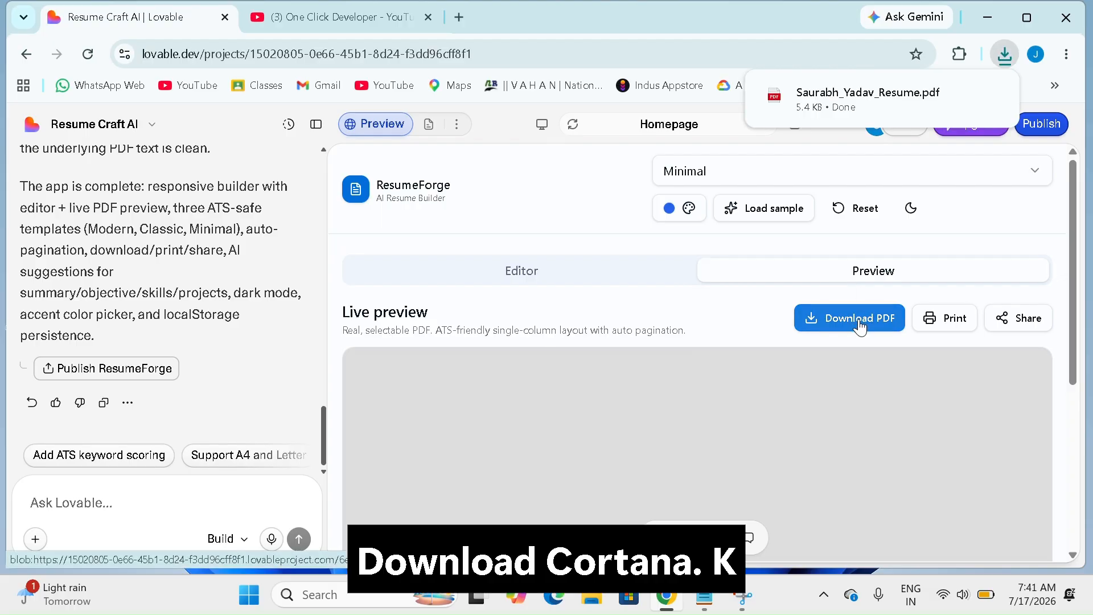
{"action": "left_click", "coordinate": [825, 96]}
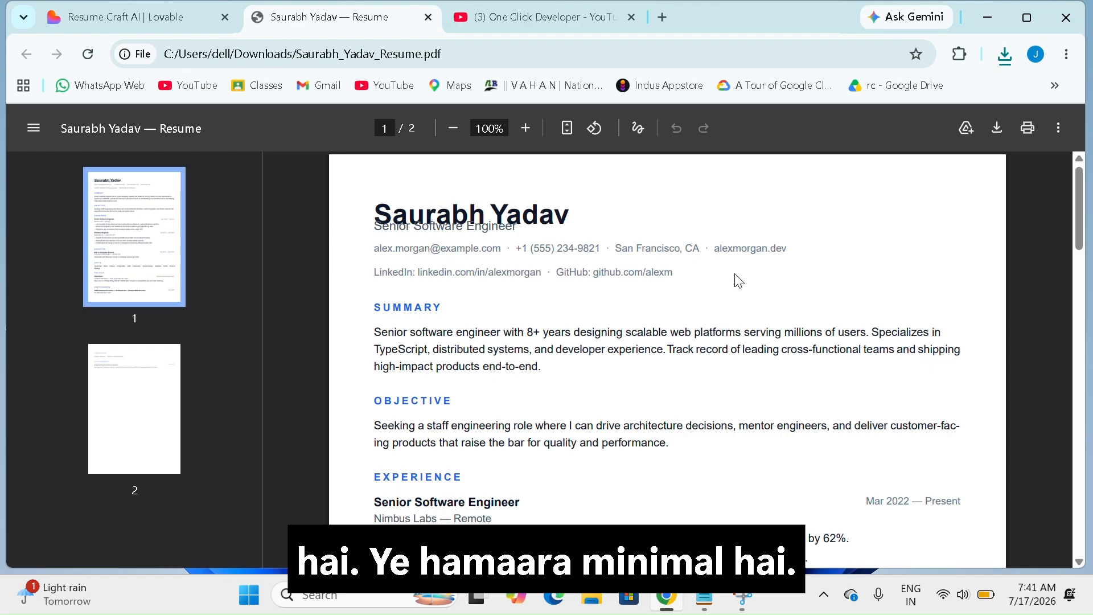
- Check both pages of the Minimal resume PDF, including the header and summary text, and close the file
{"action": "scroll", "coordinate": [667, 359], "scroll_direction": "down", "scroll_amount": 12}
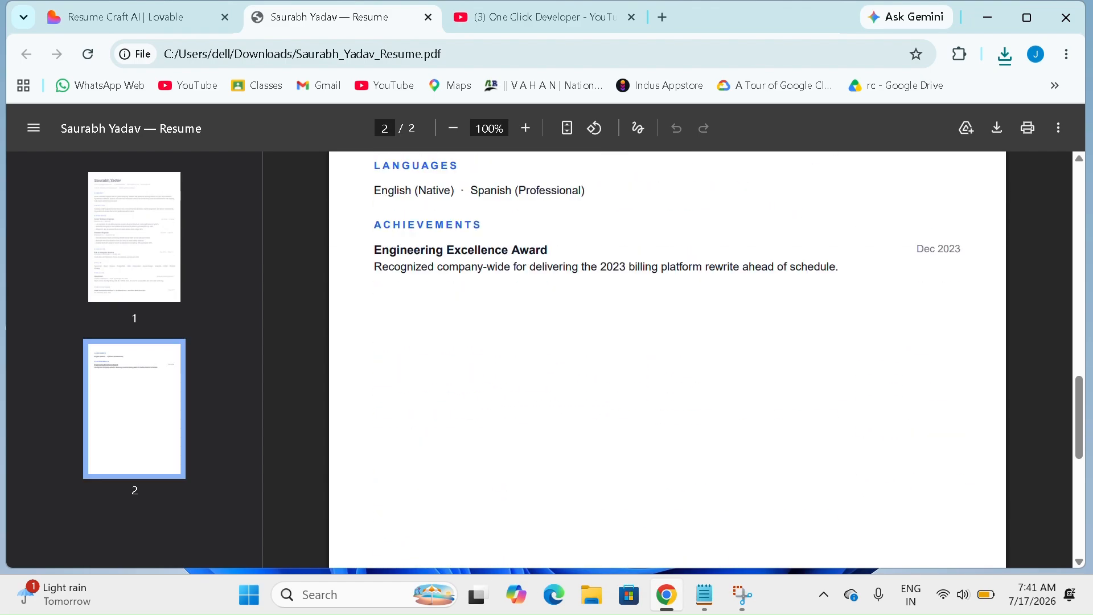
{"action": "scroll", "coordinate": [668, 359], "scroll_direction": "up", "scroll_amount": 16}
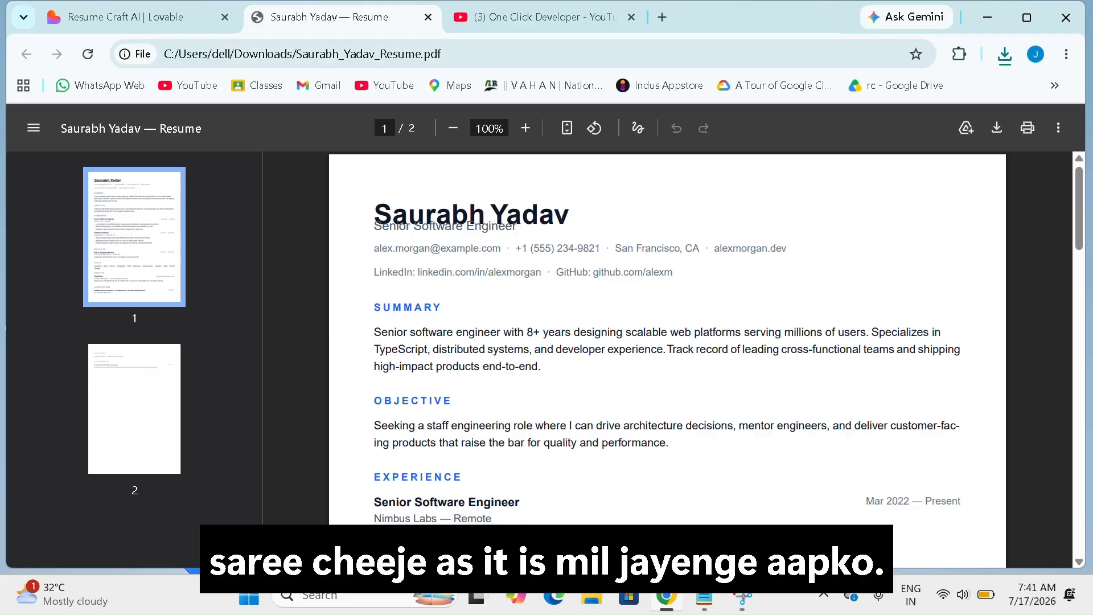
{"action": "double_click", "coordinate": [455, 222]}
{"action": "triple_click", "coordinate": [454, 222]}
{"action": "double_click", "coordinate": [455, 223]}
{"action": "left_click", "coordinate": [414, 316]}
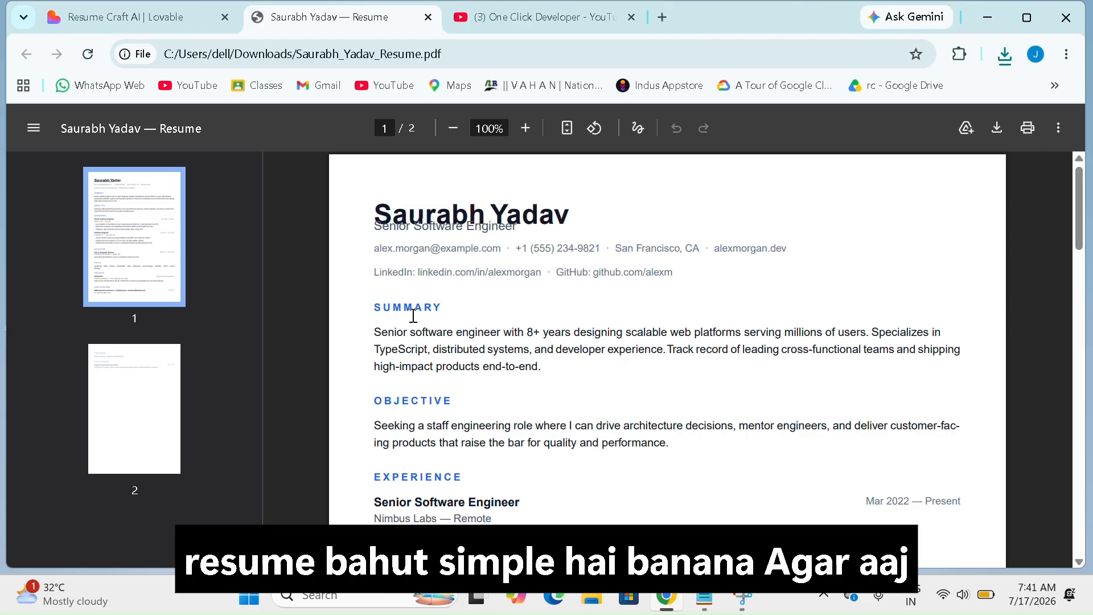
{"action": "triple_click", "coordinate": [420, 345]}
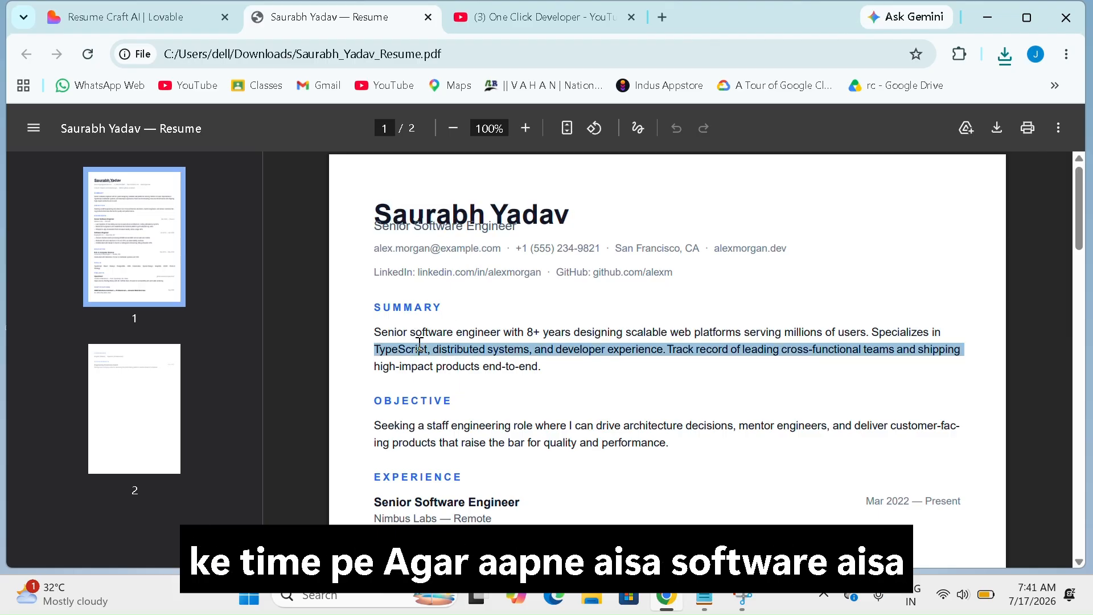
{"action": "triple_click", "coordinate": [480, 331]}
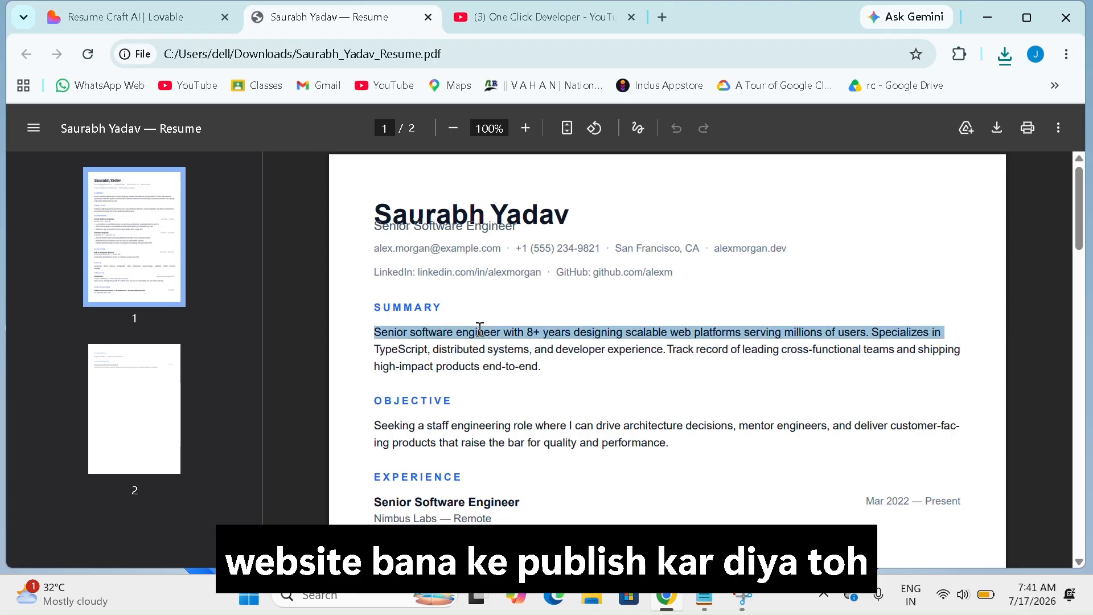
{"action": "triple_click", "coordinate": [460, 366]}
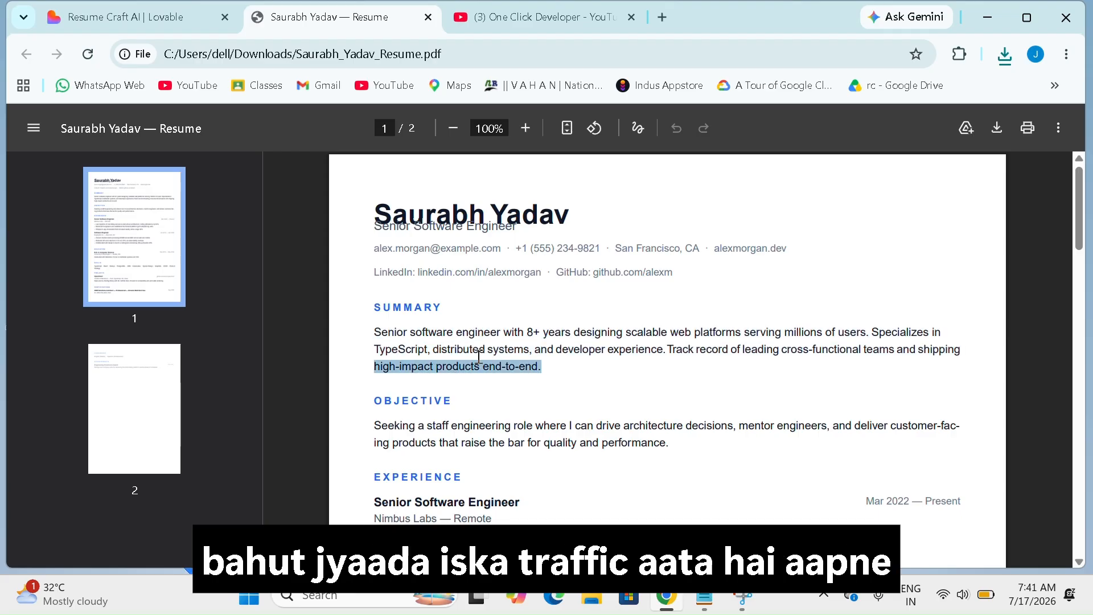
{"action": "left_click", "coordinate": [475, 354]}
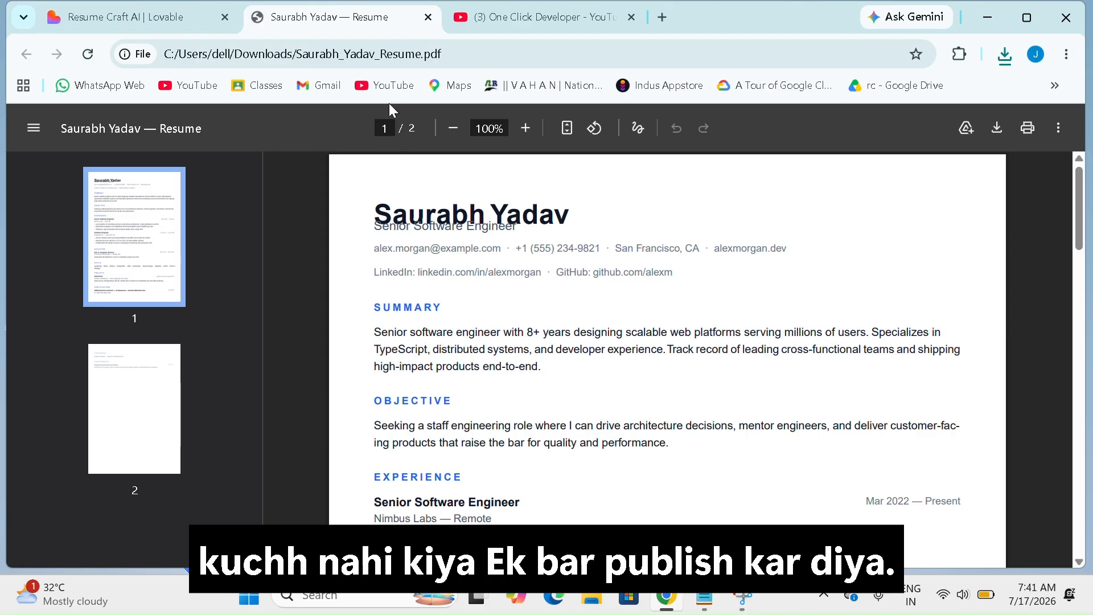
{"action": "left_click", "coordinate": [428, 17]}
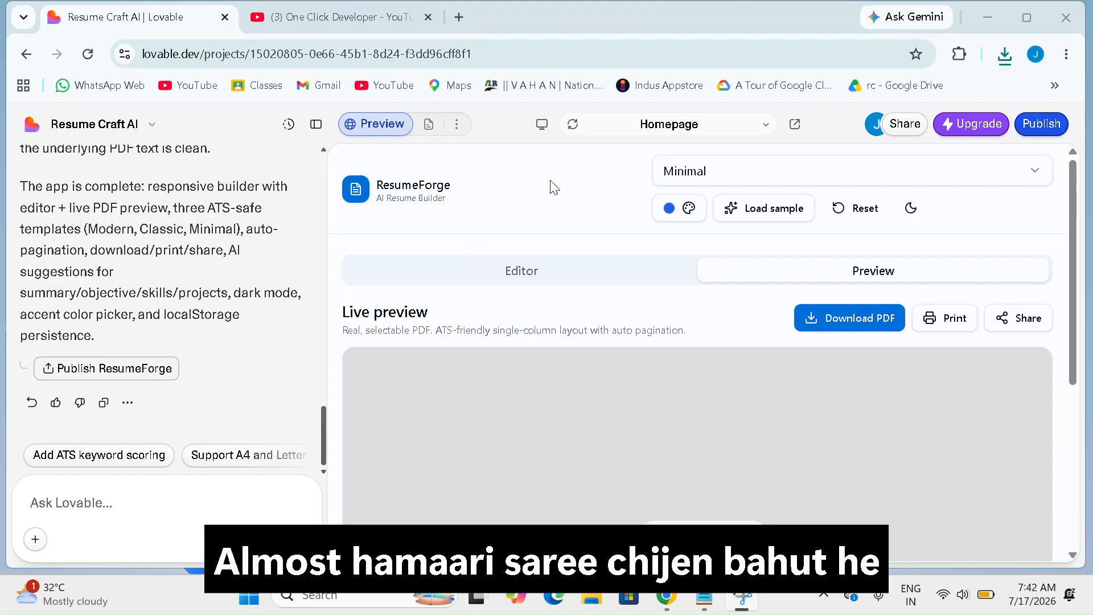
- Return to the editor, switch the template to Modern and reload the sample resume data
{"action": "left_click", "coordinate": [610, 266]}
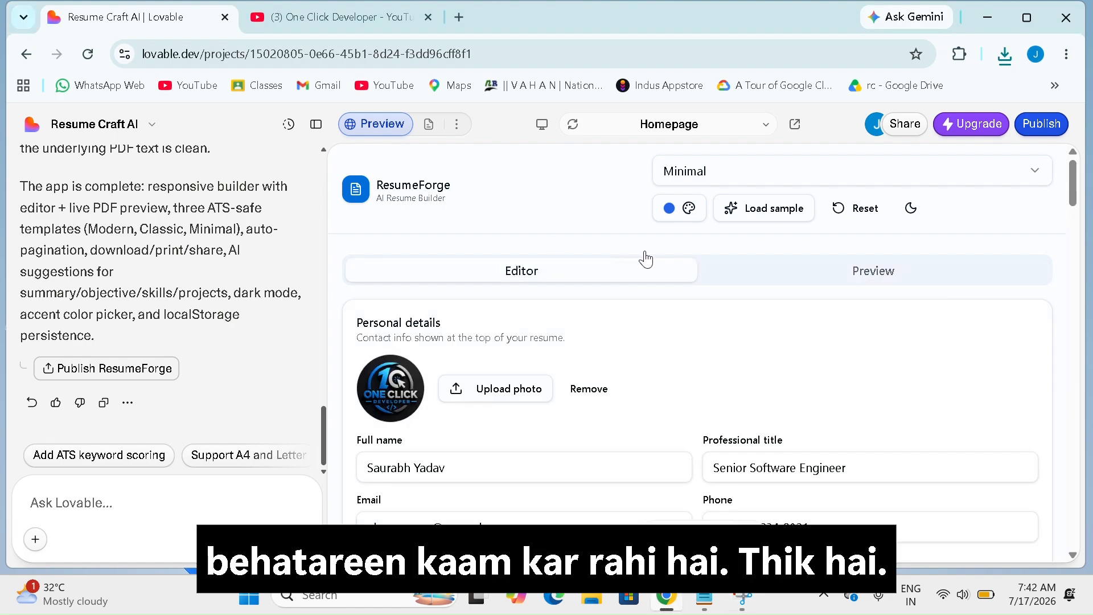
{"action": "left_click", "coordinate": [803, 177]}
{"action": "left_click", "coordinate": [766, 206]}
{"action": "left_click", "coordinate": [755, 216]}
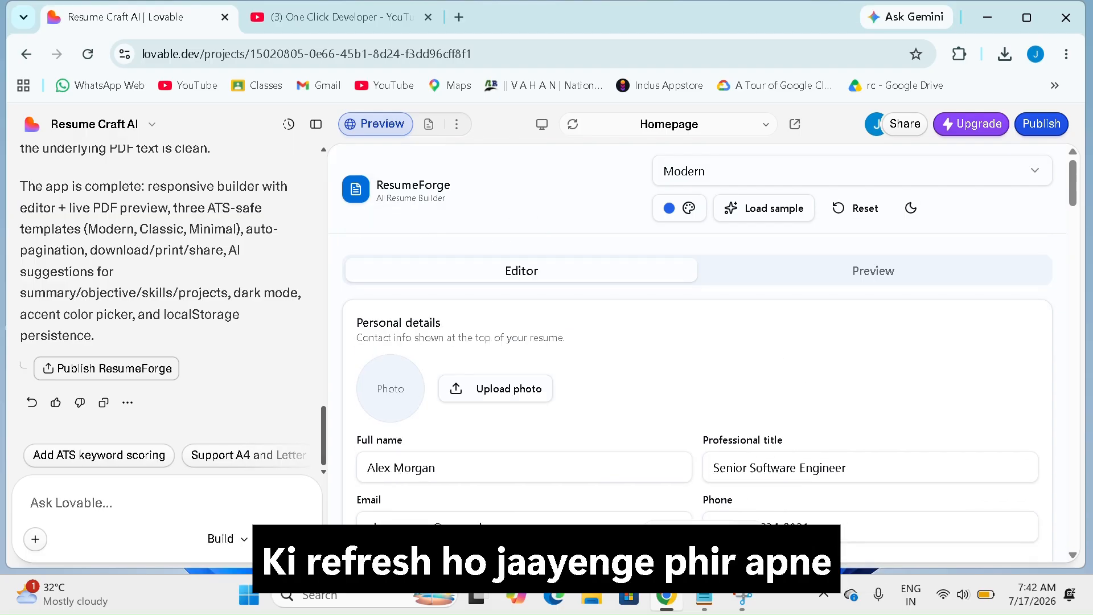
- Check the available template choices and the live preview, and return to the editor form
{"action": "left_click", "coordinate": [736, 172]}
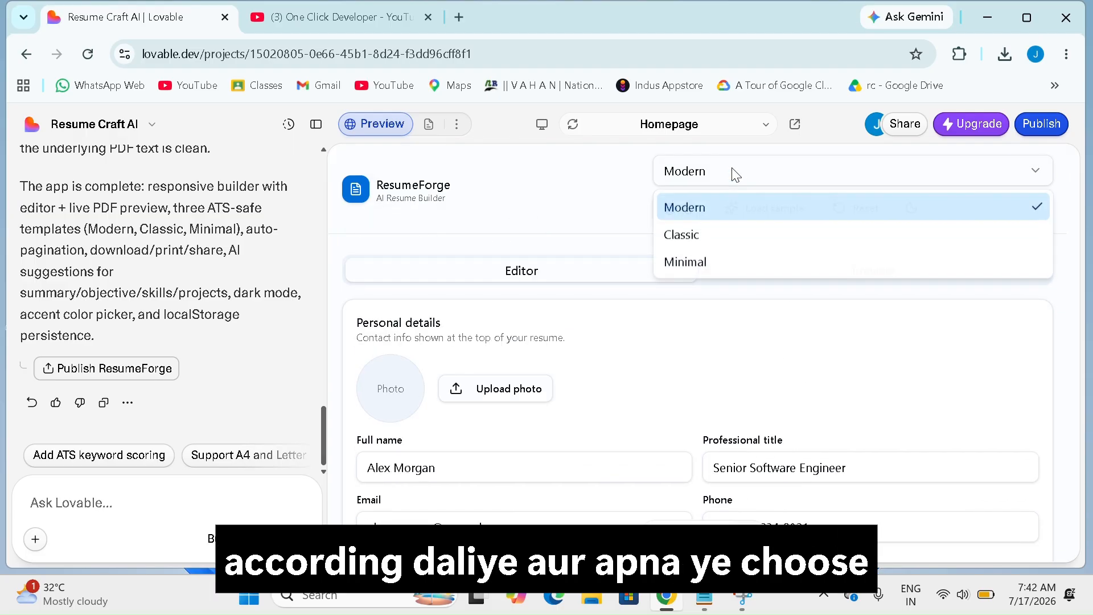
{"action": "left_click", "coordinate": [688, 362]}
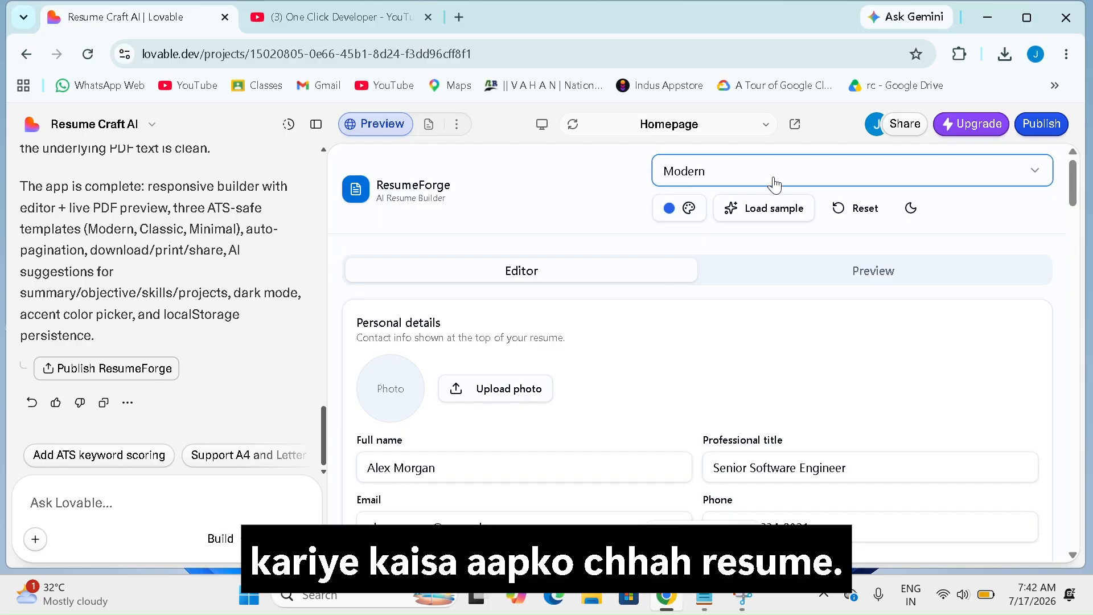
{"action": "left_click", "coordinate": [792, 269]}
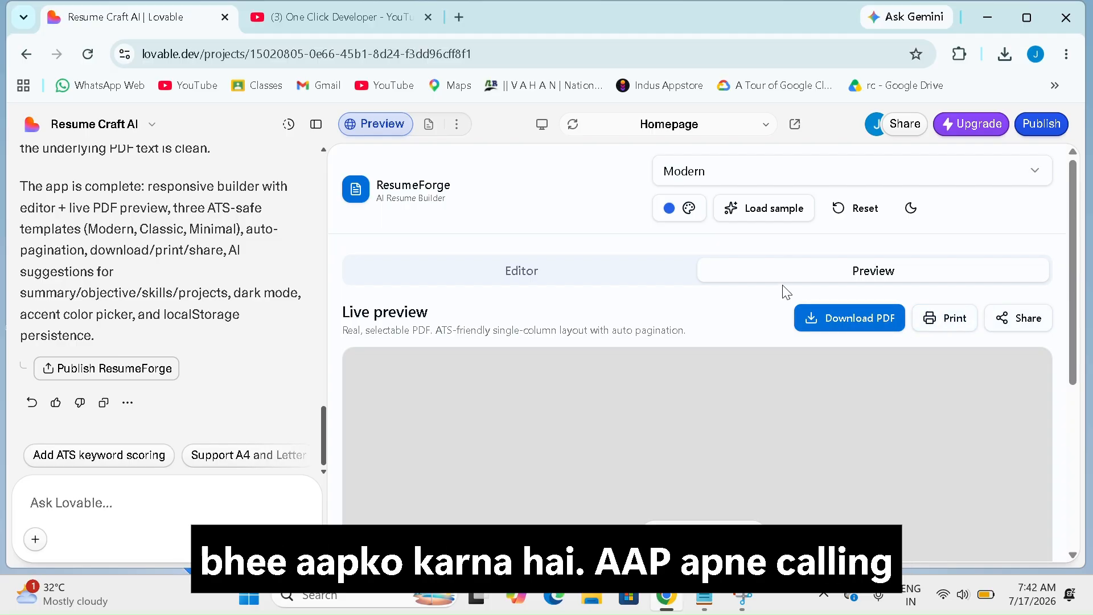
{"action": "left_click", "coordinate": [590, 279]}
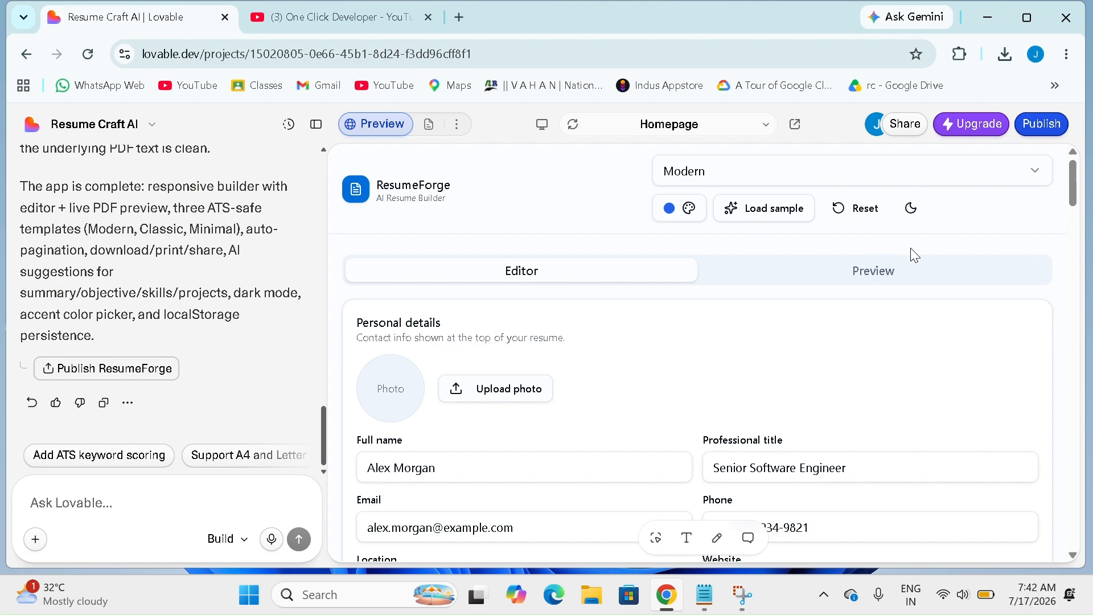
- Check the app's publish options with the proposed website URL, and close them
{"action": "left_click", "coordinate": [113, 376]}
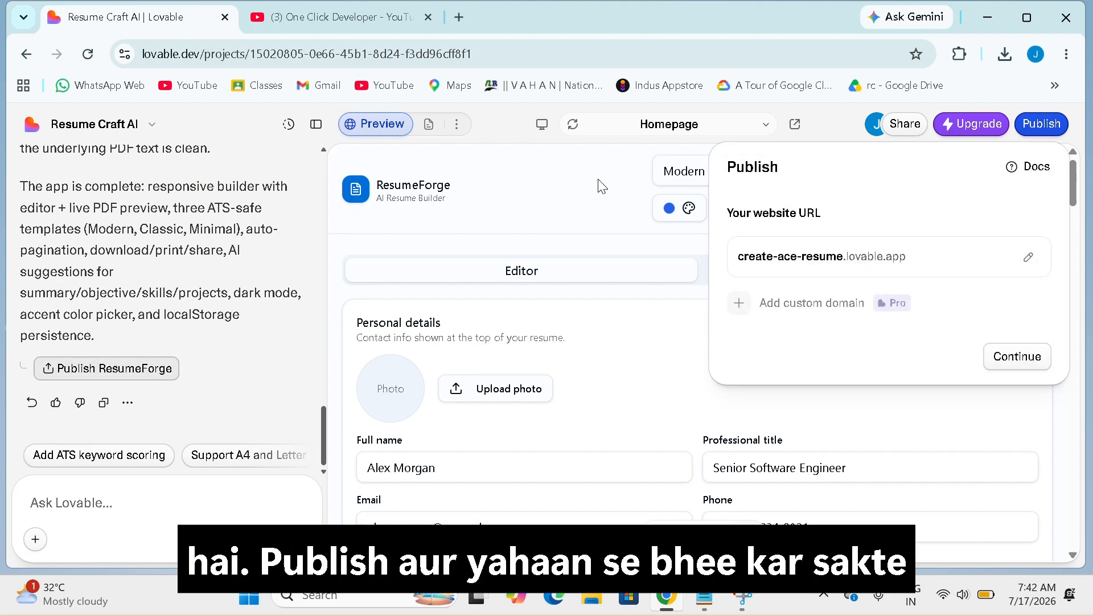
{"action": "left_click", "coordinate": [991, 442]}
{"action": "left_click", "coordinate": [1042, 124]}
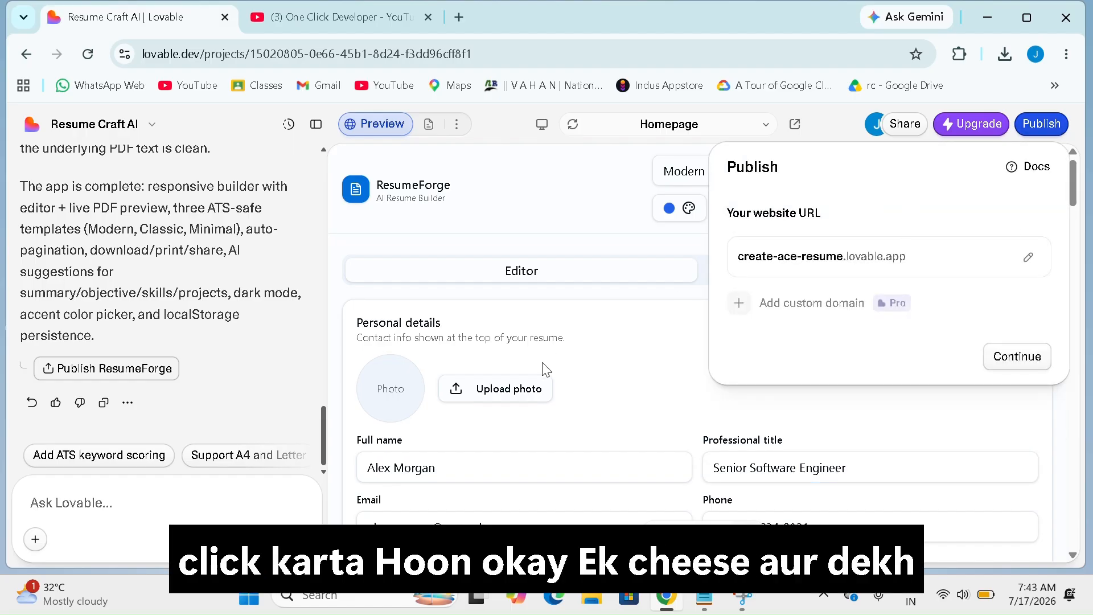
{"action": "left_click", "coordinate": [652, 337]}
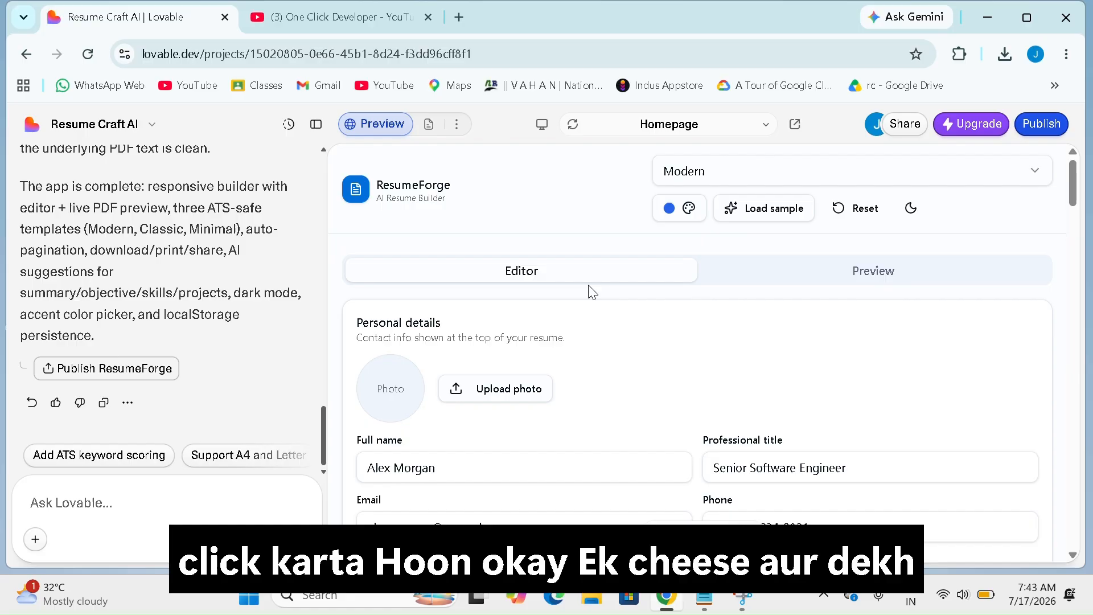
- Check the project's code files and the Cloud usage breakdown for database, network and storage
{"action": "left_click", "coordinate": [429, 124]}
{"action": "left_click", "coordinate": [444, 124]}
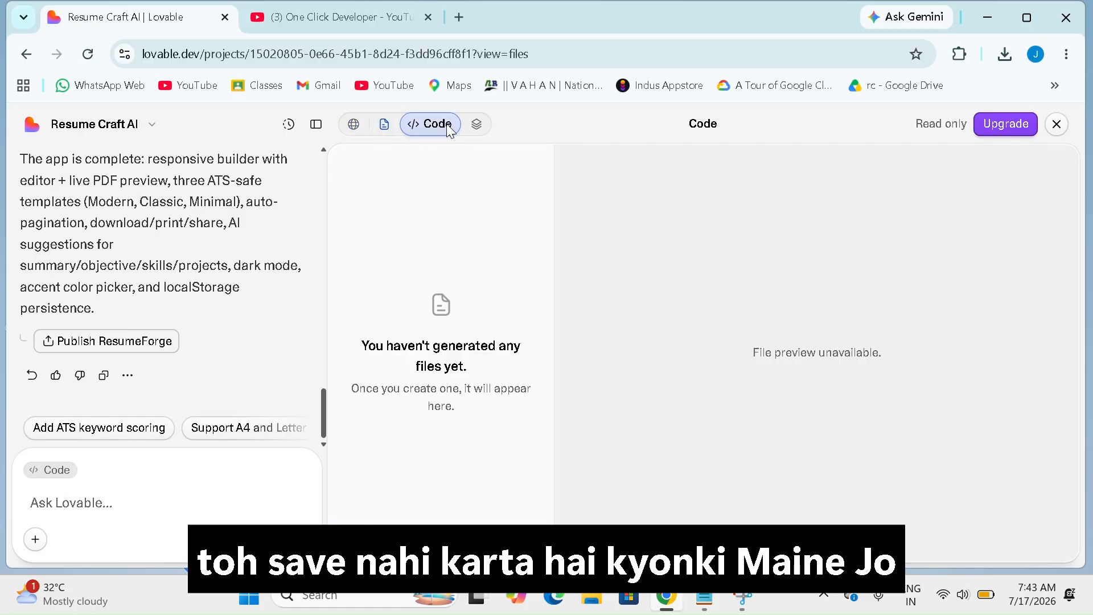
{"action": "left_click", "coordinate": [470, 127]}
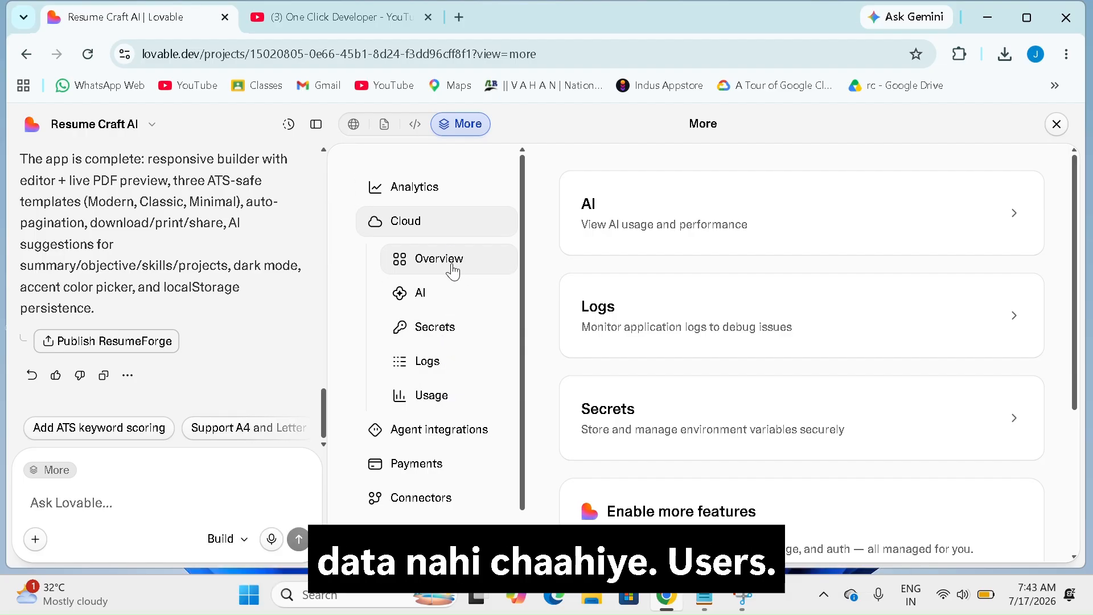
{"action": "left_click", "coordinate": [446, 409]}
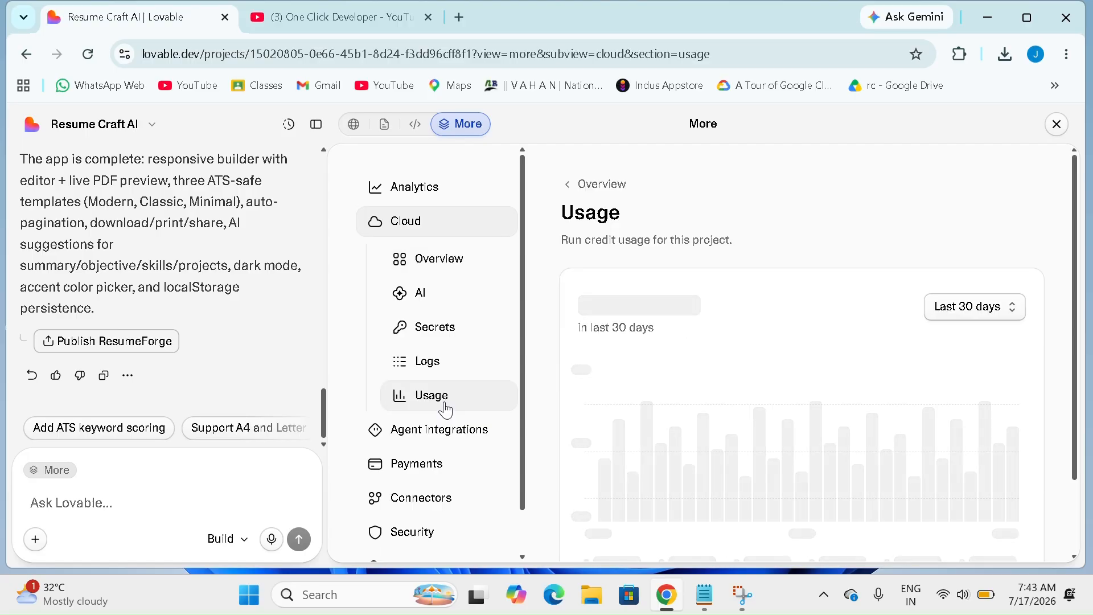
{"action": "scroll", "coordinate": [727, 432], "scroll_direction": "down", "scroll_amount": 5}
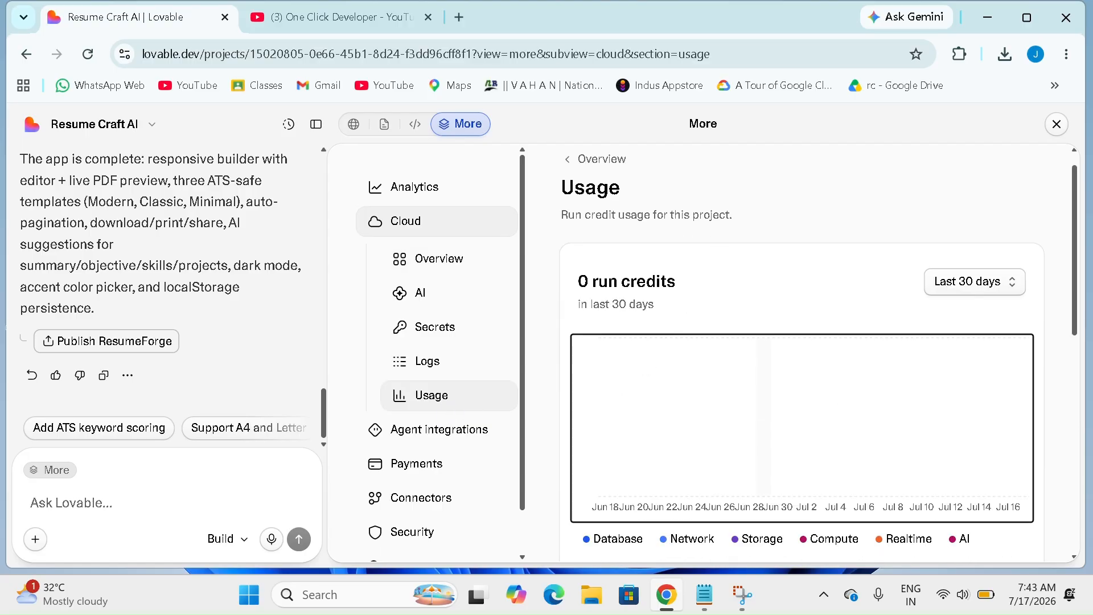
{"action": "scroll", "coordinate": [802, 353], "scroll_direction": "down", "scroll_amount": 4}
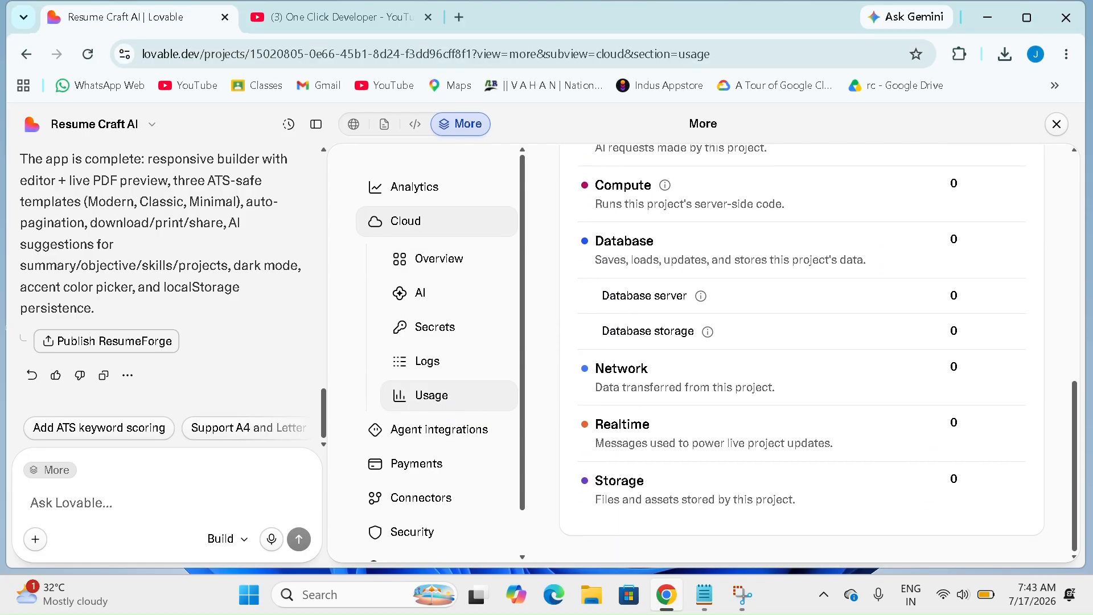
{"action": "scroll", "coordinate": [763, 399], "scroll_direction": "up", "scroll_amount": 9}
- Look through the Cloud overview's sections and return to the app preview
{"action": "left_click", "coordinate": [601, 184]}
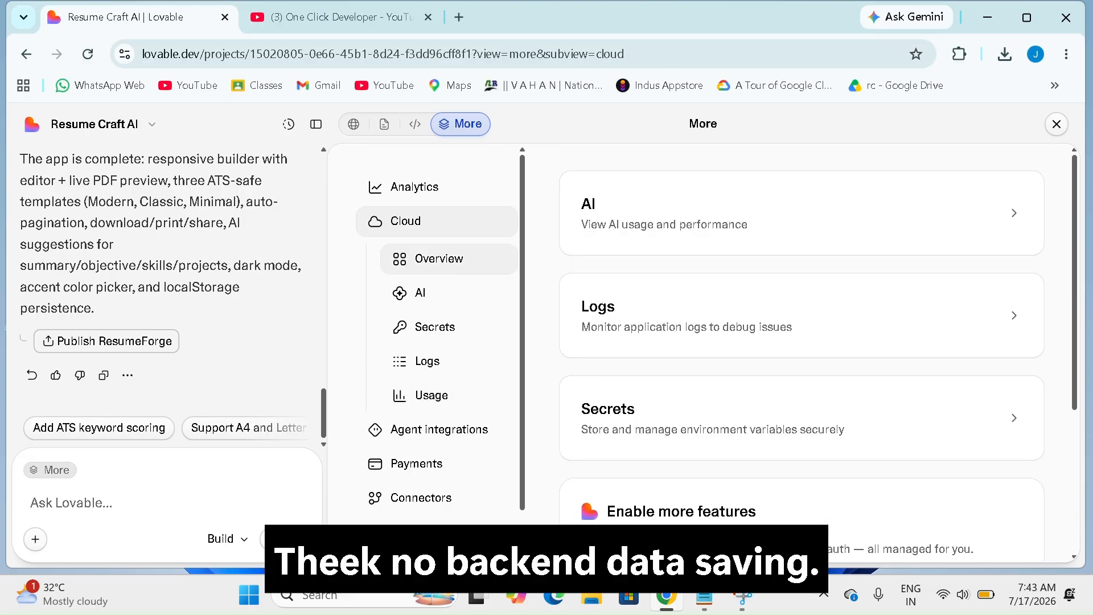
{"action": "scroll", "coordinate": [709, 428], "scroll_direction": "down", "scroll_amount": 4}
{"action": "scroll", "coordinate": [709, 428], "scroll_direction": "up", "scroll_amount": 4}
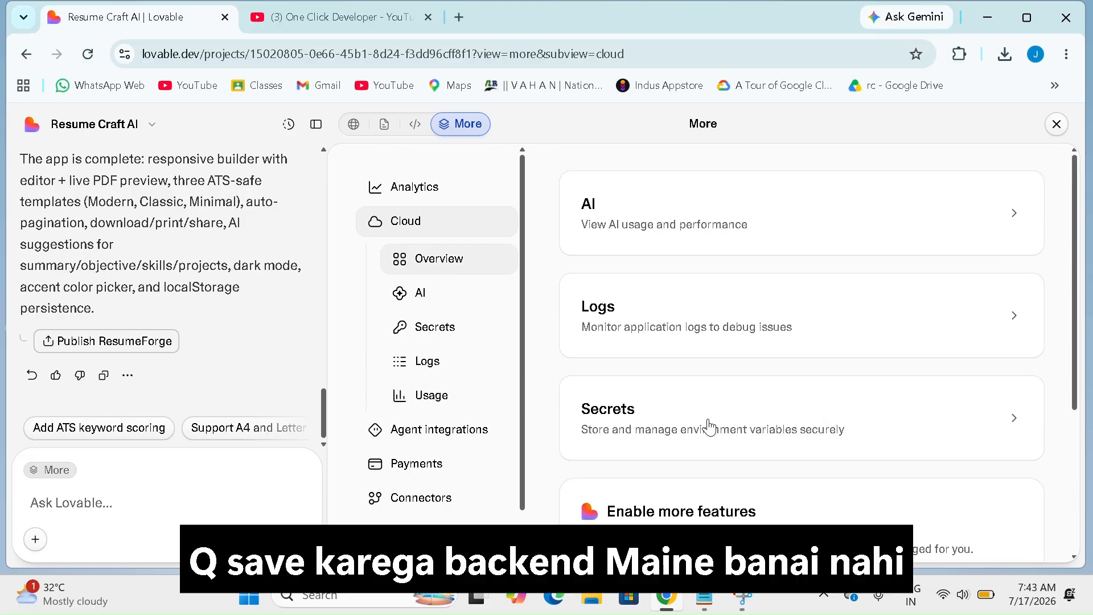
{"action": "left_click", "coordinate": [354, 124]}
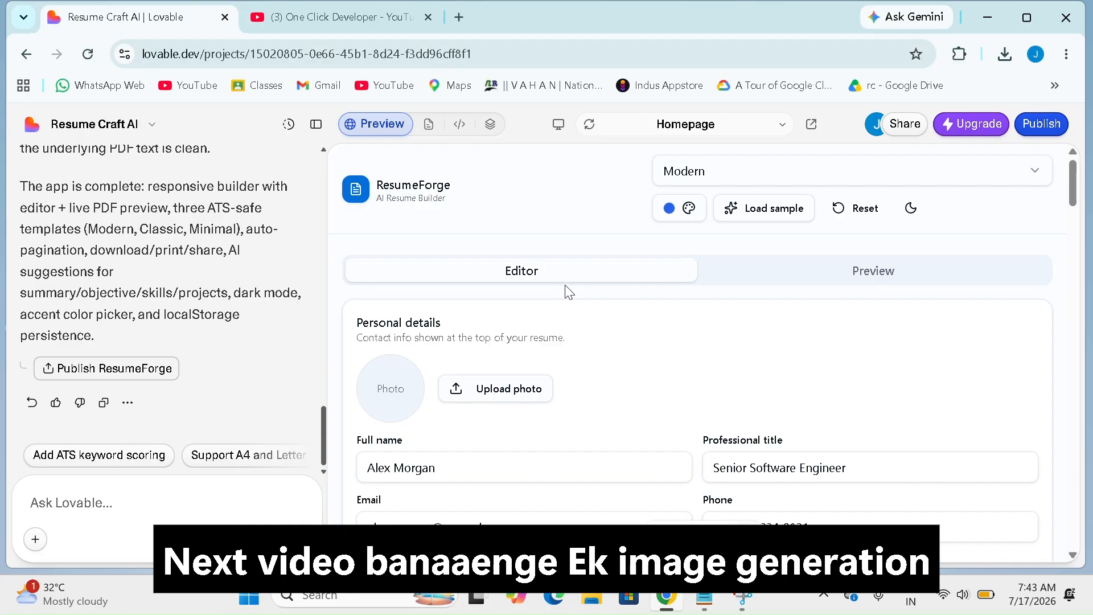
- Open the website URL in the publish options for editing, and cancel the edit
{"action": "left_click", "coordinate": [1039, 126]}
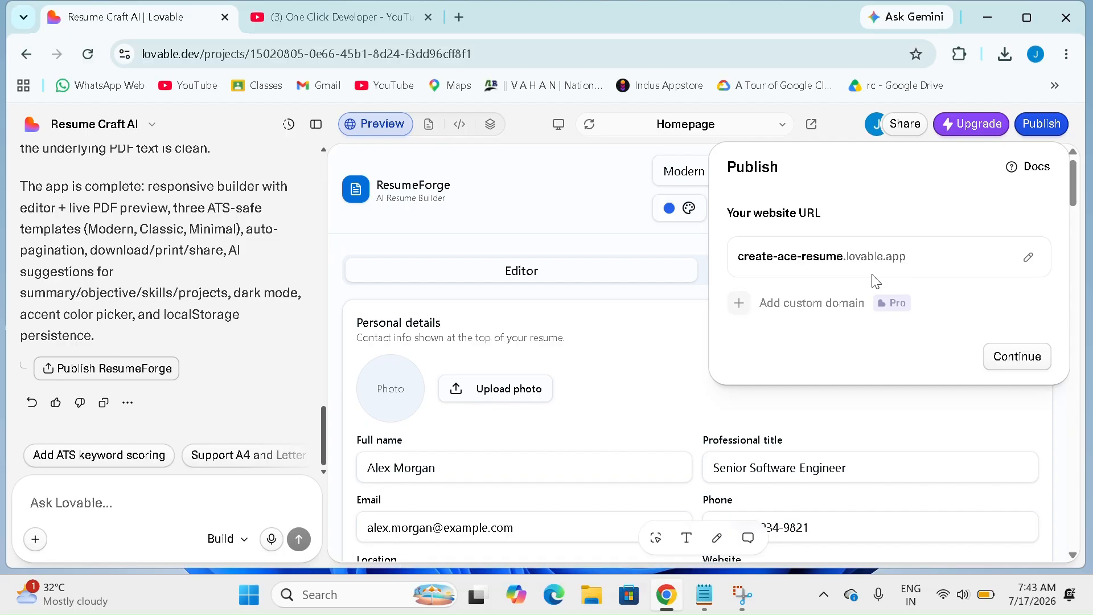
{"action": "left_click", "coordinate": [1030, 261]}
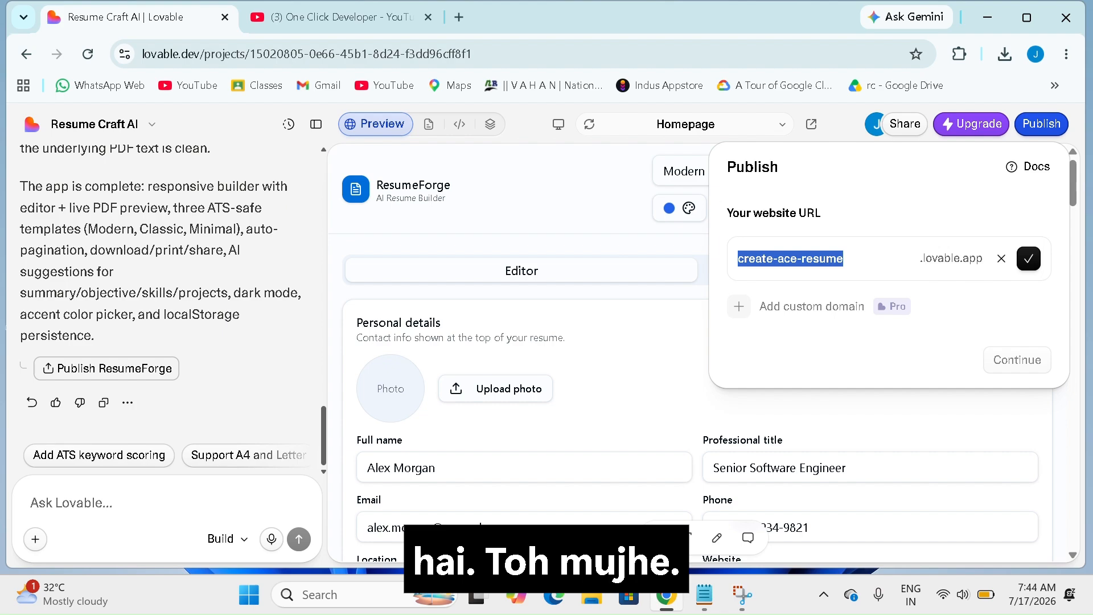
{"action": "left_click", "coordinate": [102, 403]}
{"action": "scroll", "coordinate": [102, 403], "scroll_direction": "up", "scroll_amount": 1}
{"action": "scroll", "coordinate": [102, 403], "scroll_direction": "down", "scroll_amount": 1}
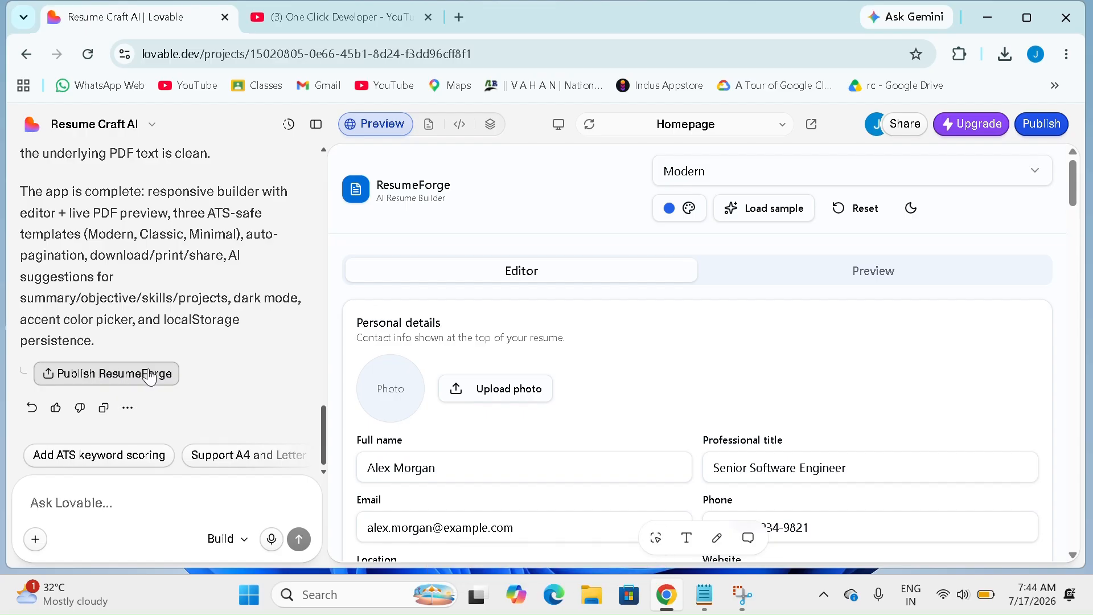
- Review the publish options again and check the ResumeForge app name in the preview's header
{"action": "left_click", "coordinate": [118, 376]}
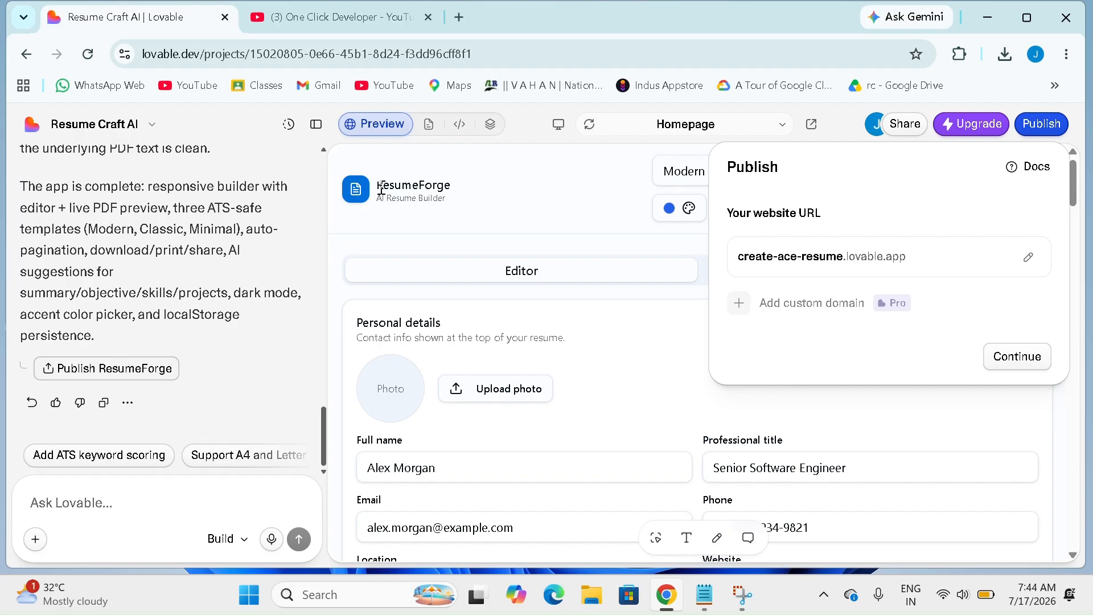
{"action": "left_click_drag", "start_coordinate": [377, 185], "coordinate": [466, 174]}
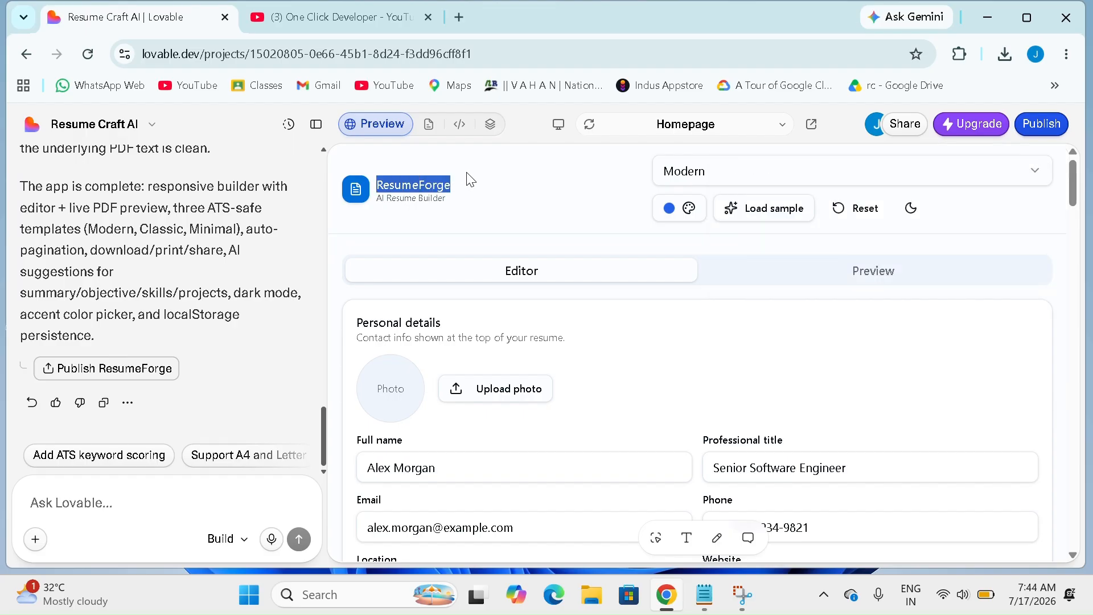
{"action": "left_click", "coordinate": [491, 181]}
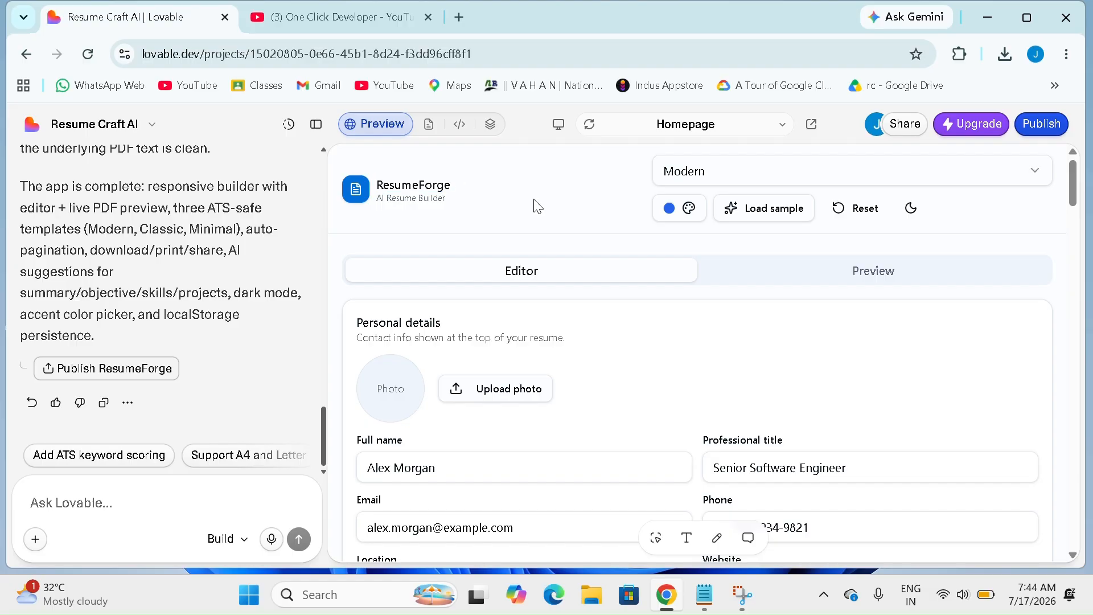
- Open the website URL in the publish options for editing and try the name resumeaibuilder
{"action": "left_click", "coordinate": [1052, 135]}
{"action": "left_click", "coordinate": [1040, 259]}
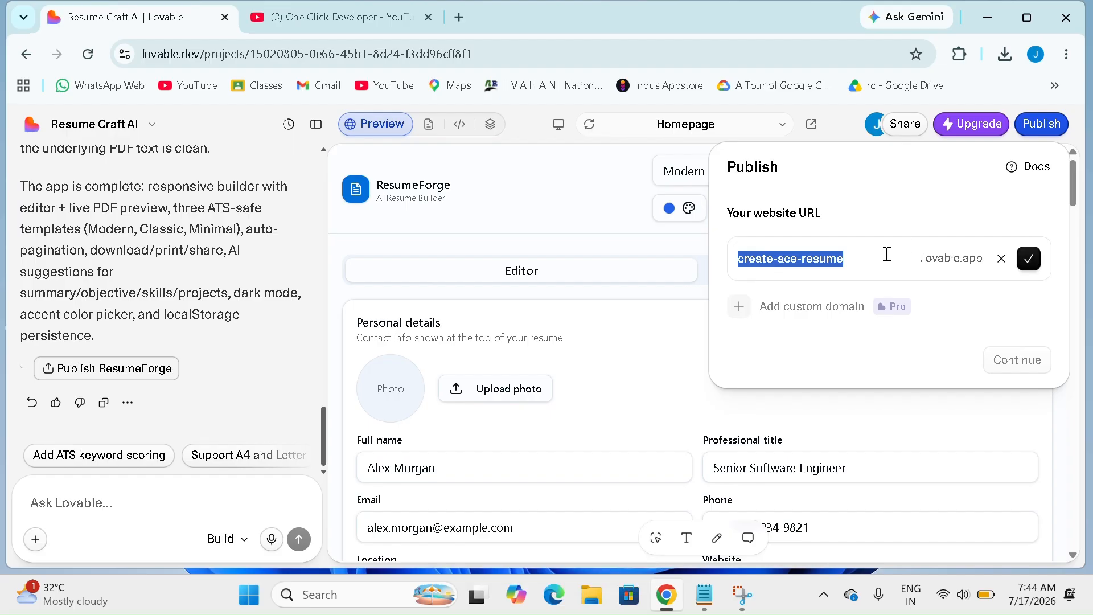
{"action": "type", "text": "resumeforge"}
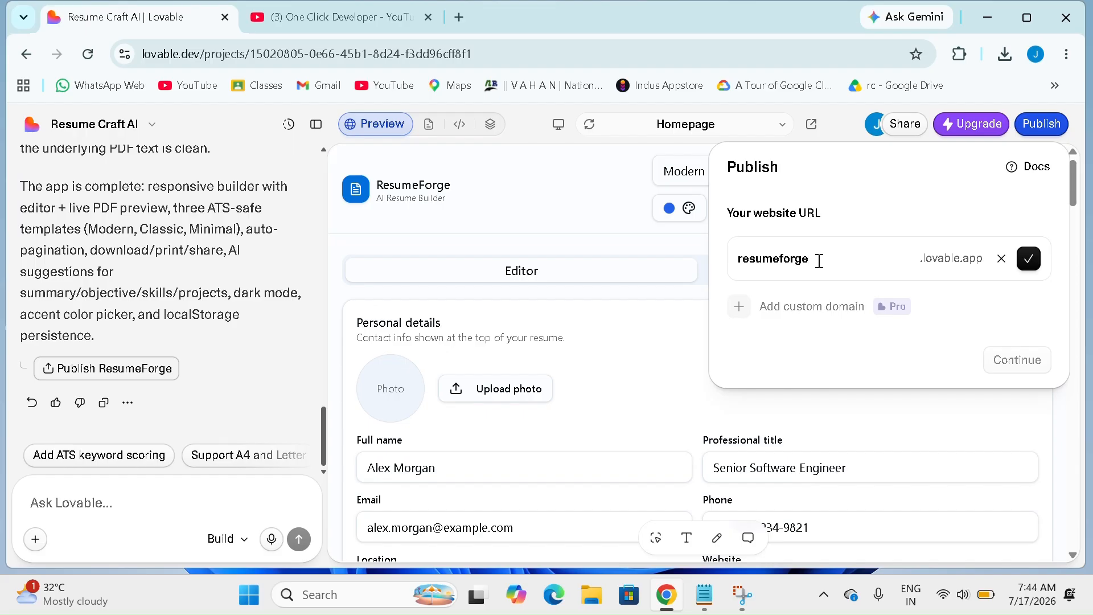
{"action": "key", "text": "BackSpace"}
{"action": "key", "text": "BackSpace"}
{"action": "key", "text": "BackSpace"}
{"action": "key", "text": "BackSpace"}
{"action": "key", "text": "BackSpace"}
{"action": "type", "text": "ai"}
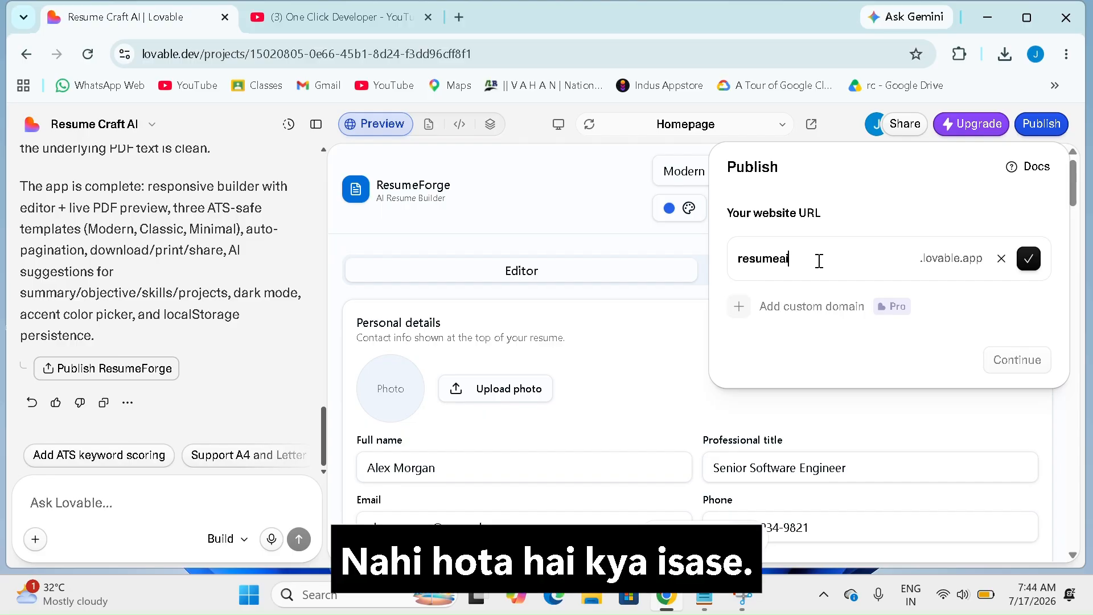
{"action": "key", "text": "BackSpace"}
{"action": "key", "text": "BackSpace"}
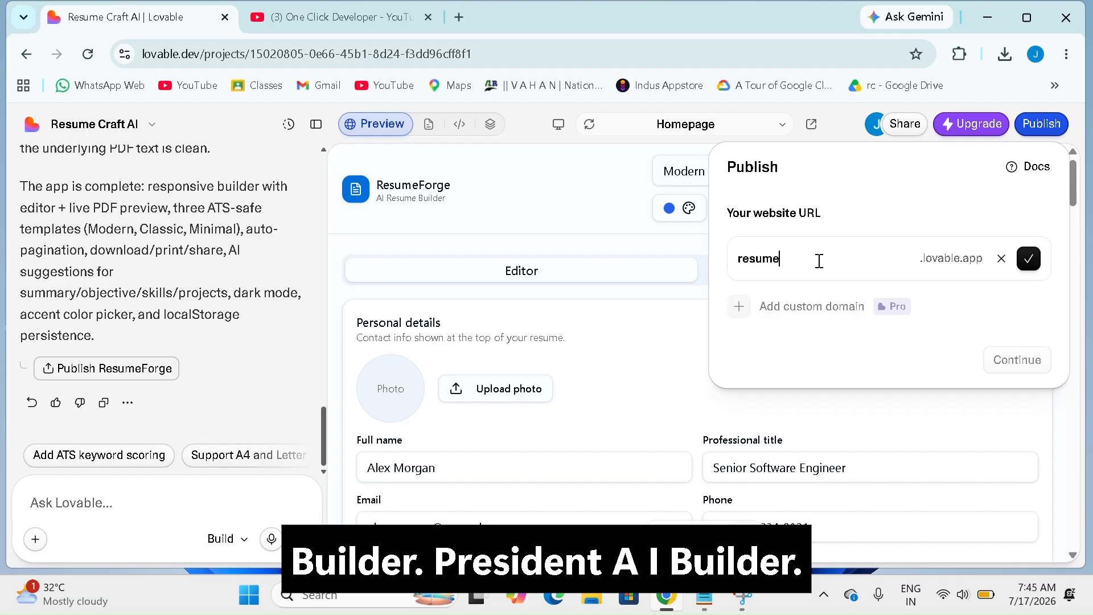
{"action": "type", "text": "i"}
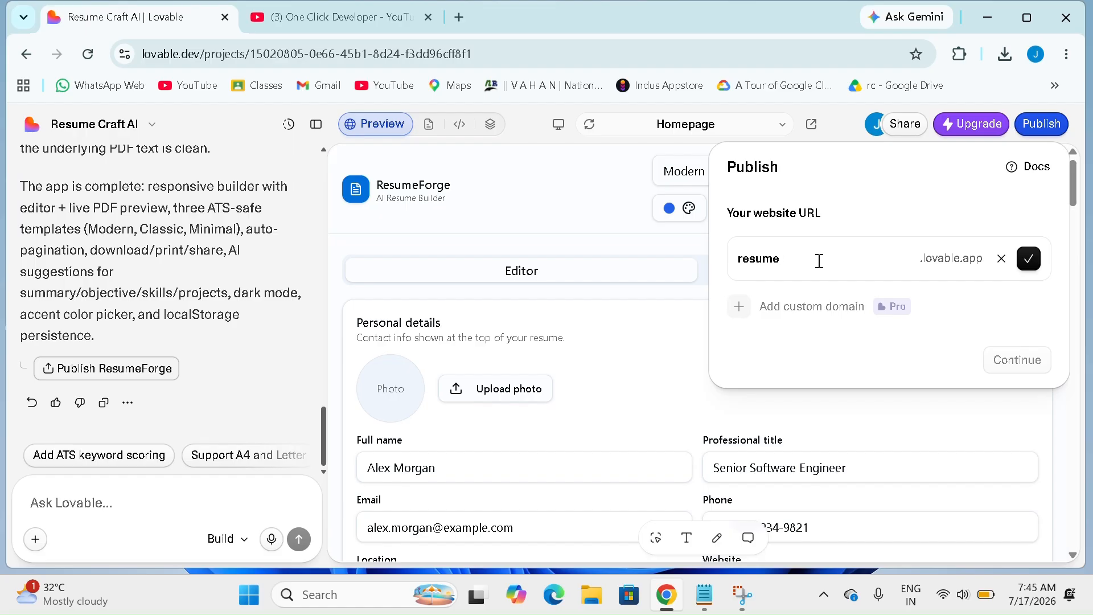
{"action": "type", "text": "aib"}
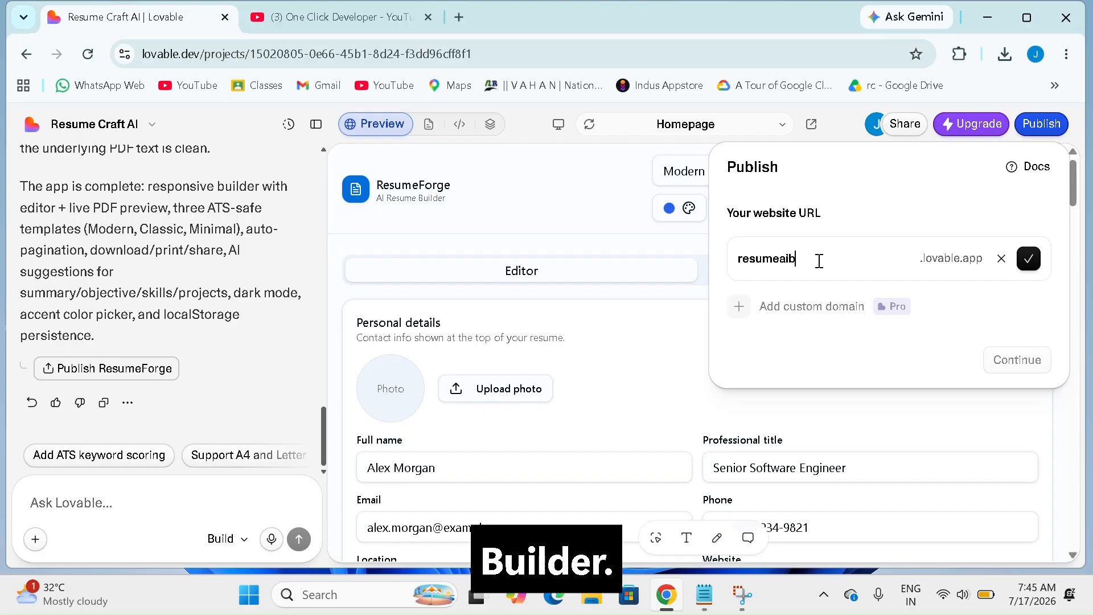
{"action": "type", "text": "uil"}
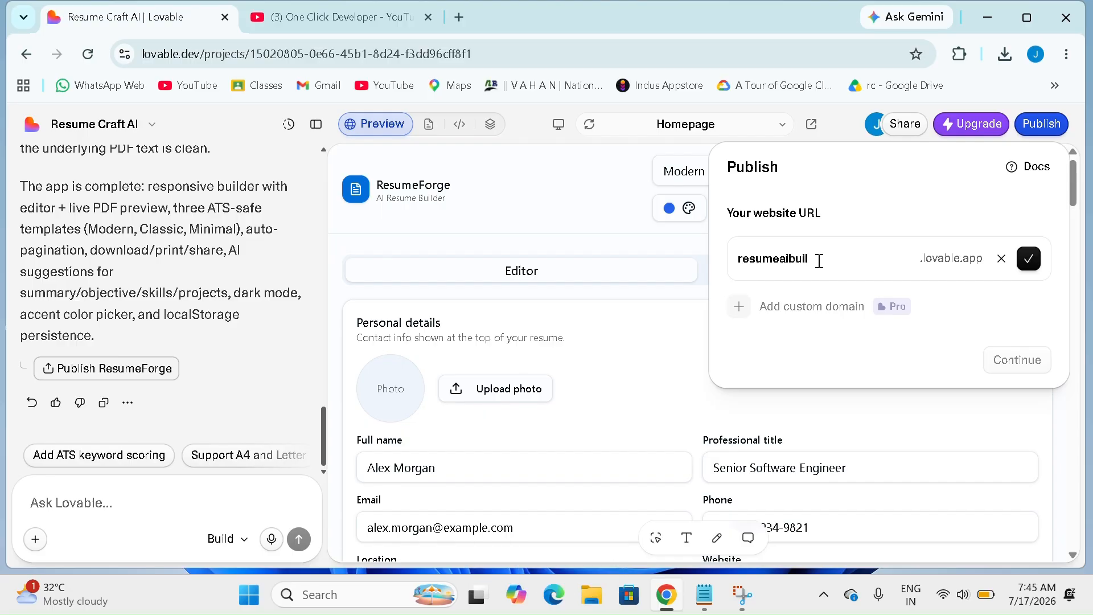
{"action": "type", "text": "der"}
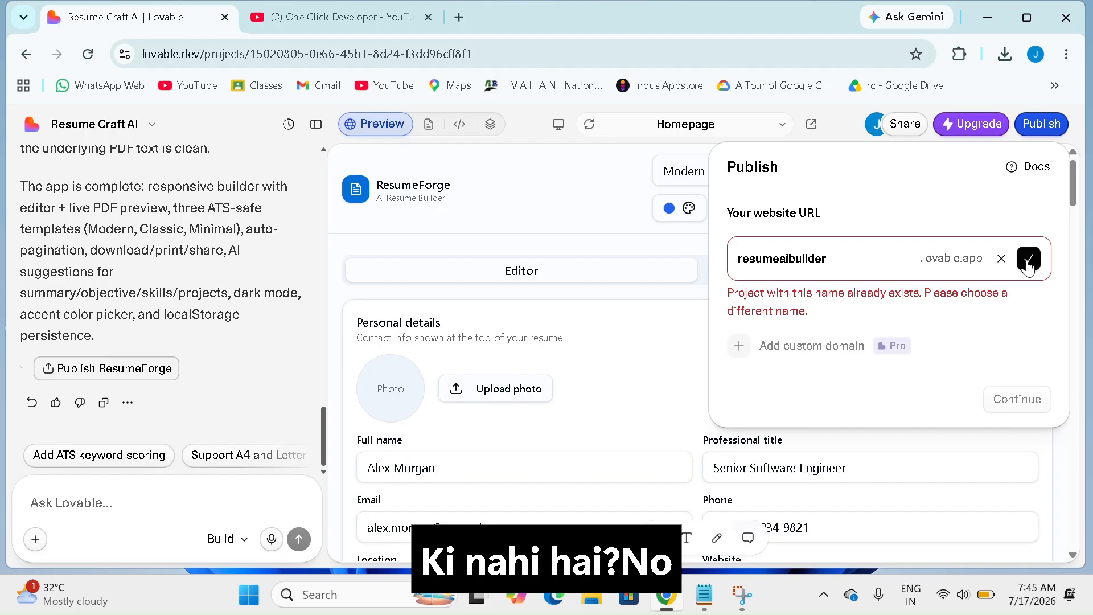
- Change the website URL name to resumeaibuilderapp and continue with Public visibility to the site info
{"action": "left_click", "coordinate": [859, 258]}
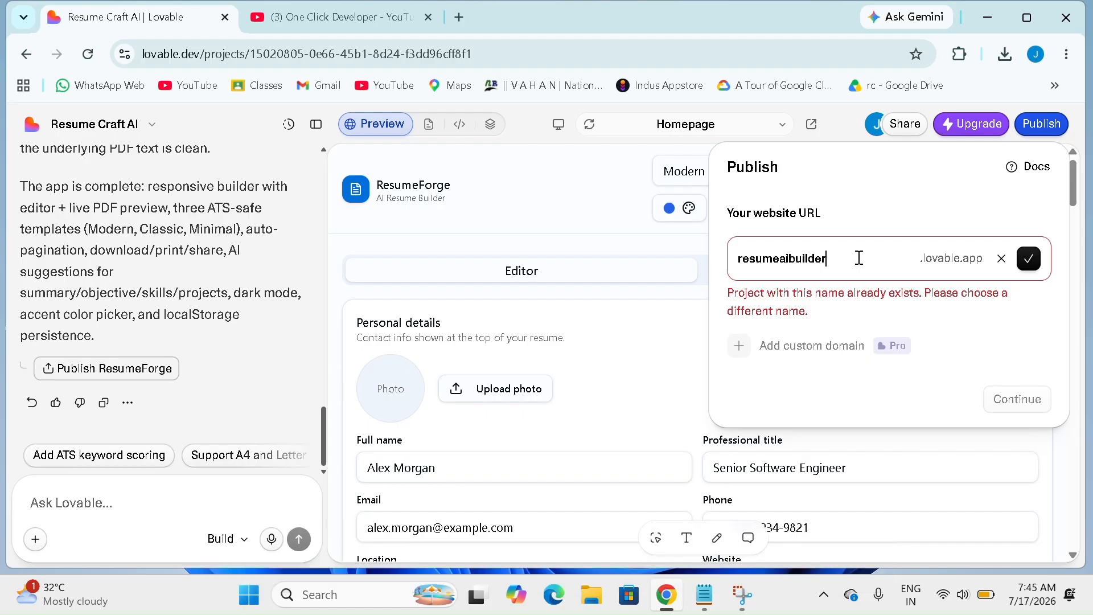
{"action": "type", "text": "app"}
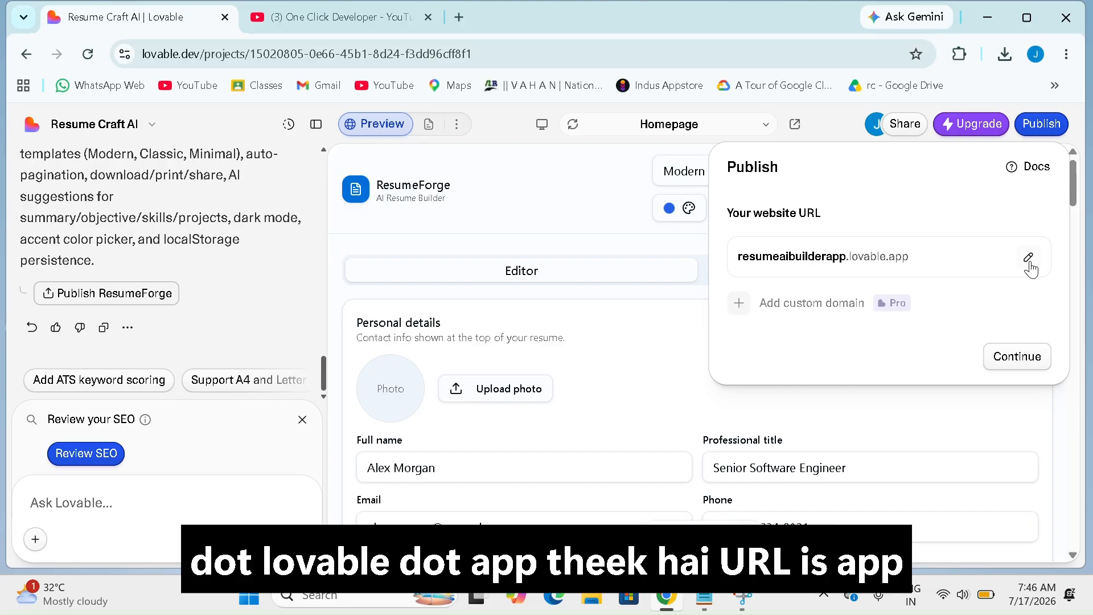
{"action": "left_click", "coordinate": [1019, 359]}
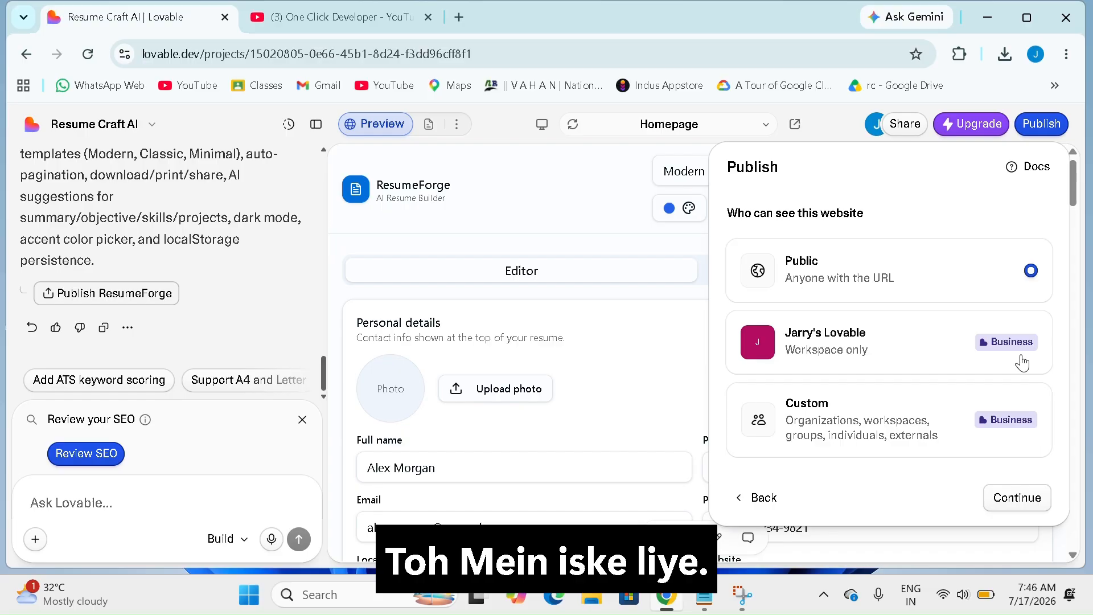
{"action": "left_click", "coordinate": [1022, 498]}
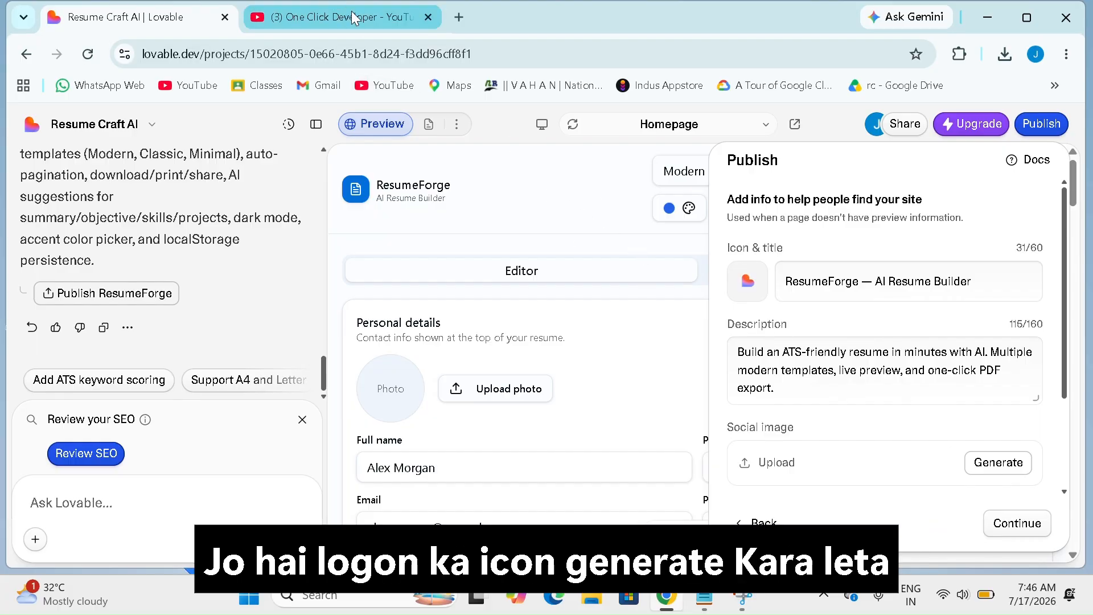
- Switch to the ChatGPT chat, view the generated AI resume builder logo enlarged, and return to the conversation
{"action": "mouse_move", "coordinate": [390, 18]}
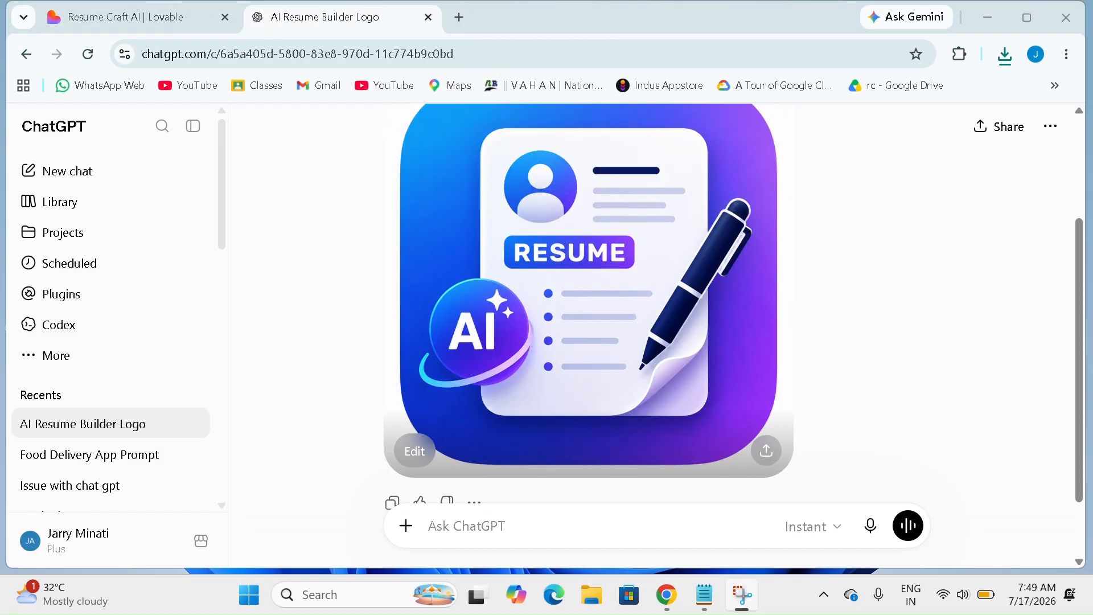
{"action": "scroll", "coordinate": [589, 290], "scroll_direction": "up", "scroll_amount": 1}
{"action": "left_click", "coordinate": [589, 291]}
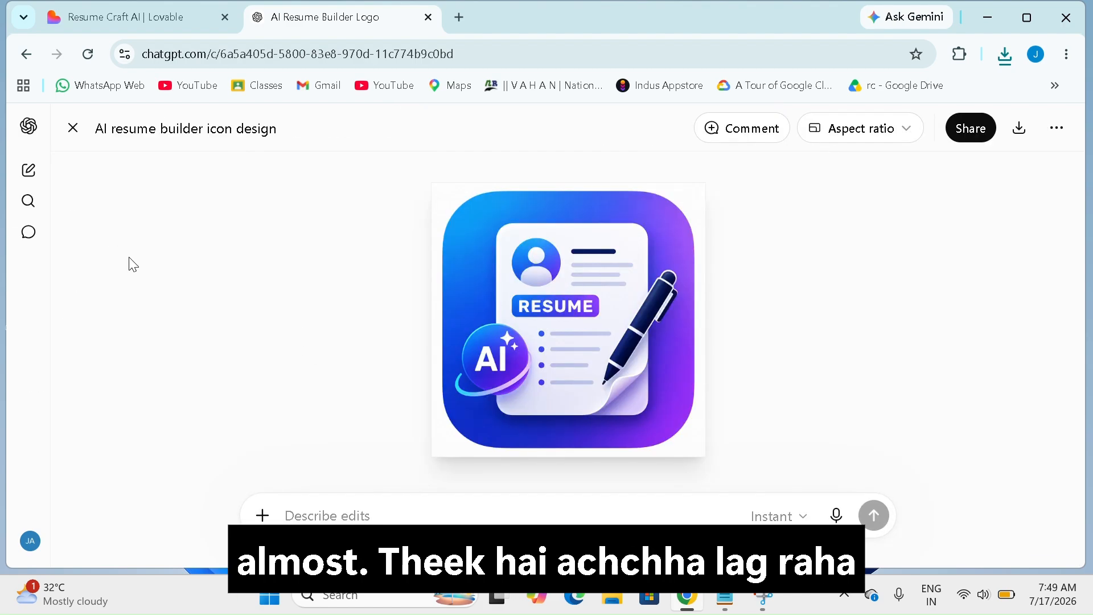
{"action": "left_click", "coordinate": [74, 129]}
{"action": "scroll", "coordinate": [319, 281], "scroll_direction": "down", "scroll_amount": 3}
{"action": "scroll", "coordinate": [274, 261], "scroll_direction": "up", "scroll_amount": 2}
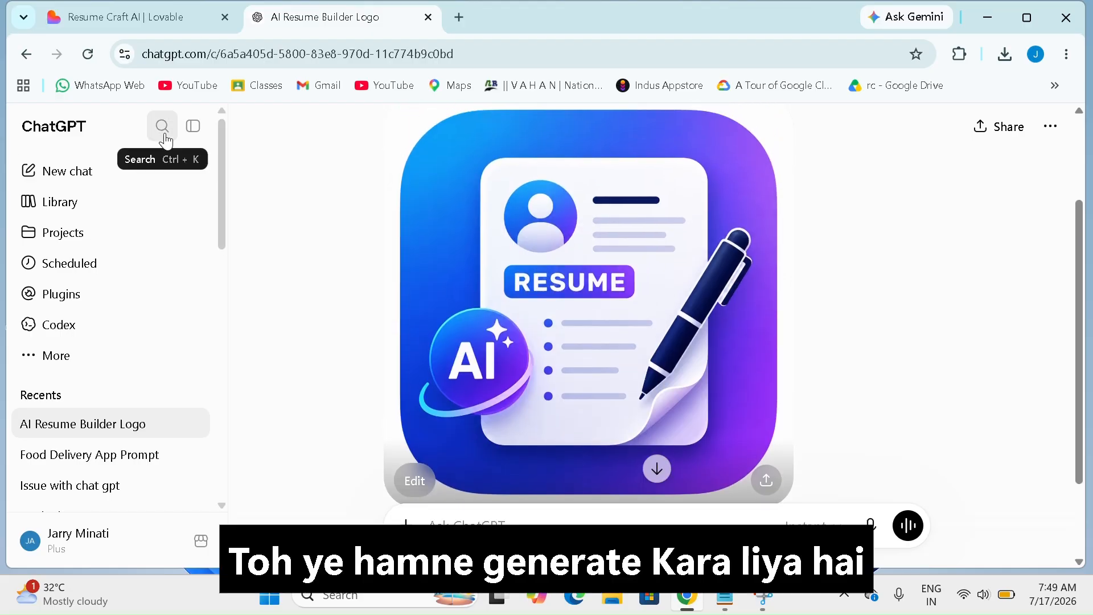
- Return to Lovable and go through the publish setup with Public visibility as far as the site info
{"action": "left_click", "coordinate": [171, 19]}
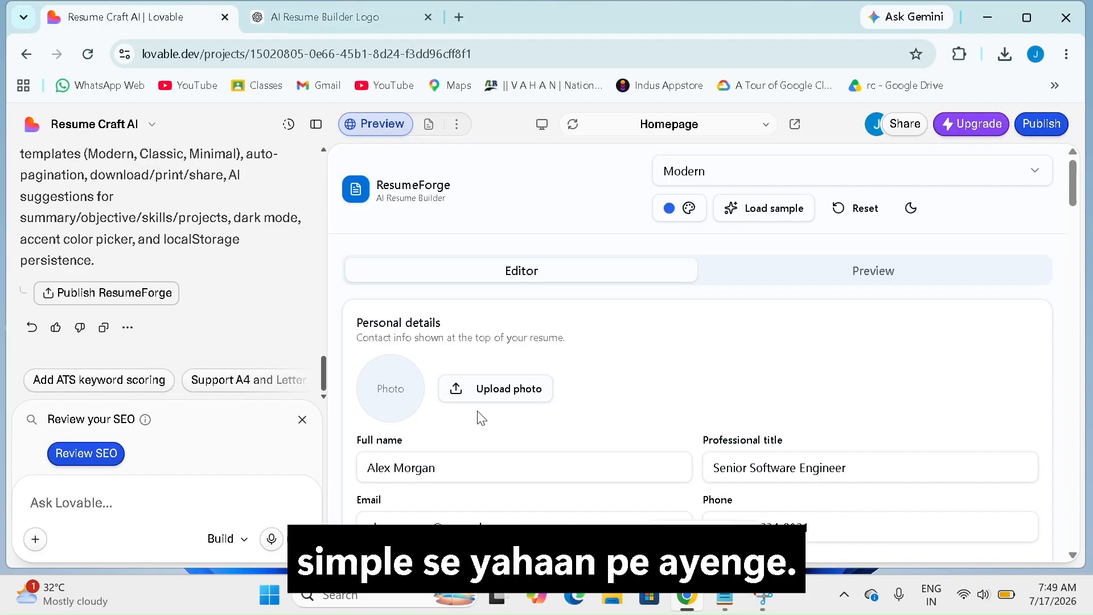
{"action": "left_click", "coordinate": [1048, 125]}
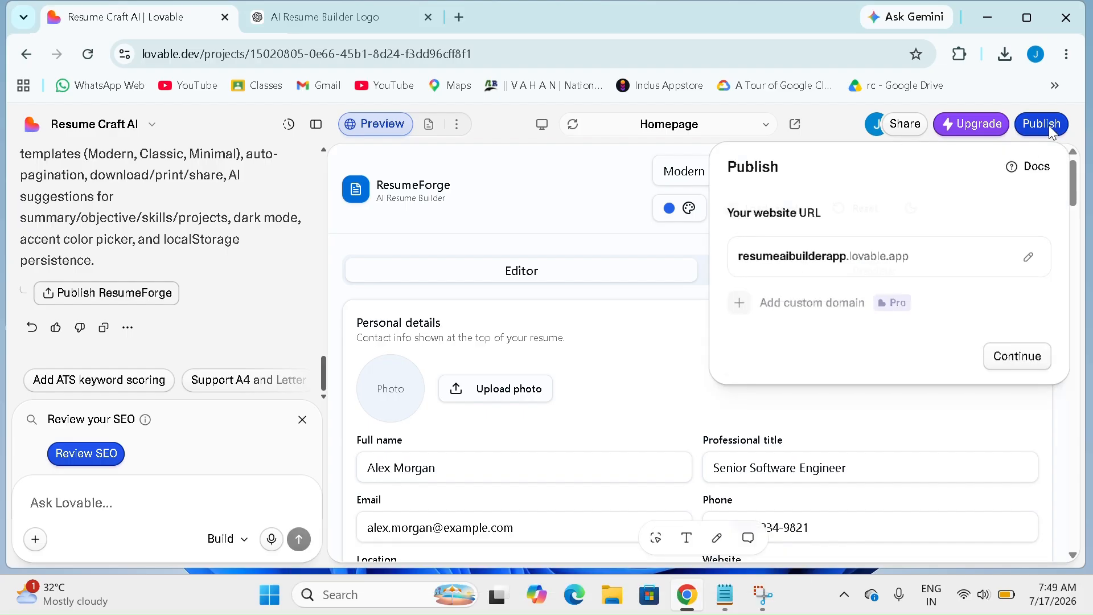
{"action": "left_click", "coordinate": [1015, 364]}
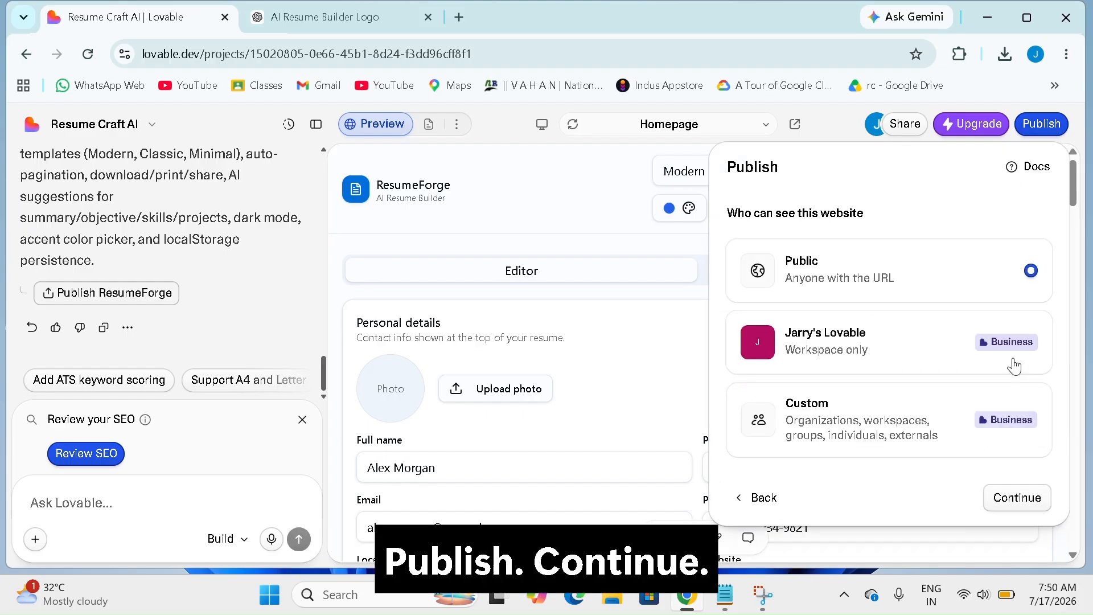
{"action": "left_click", "coordinate": [1029, 503]}
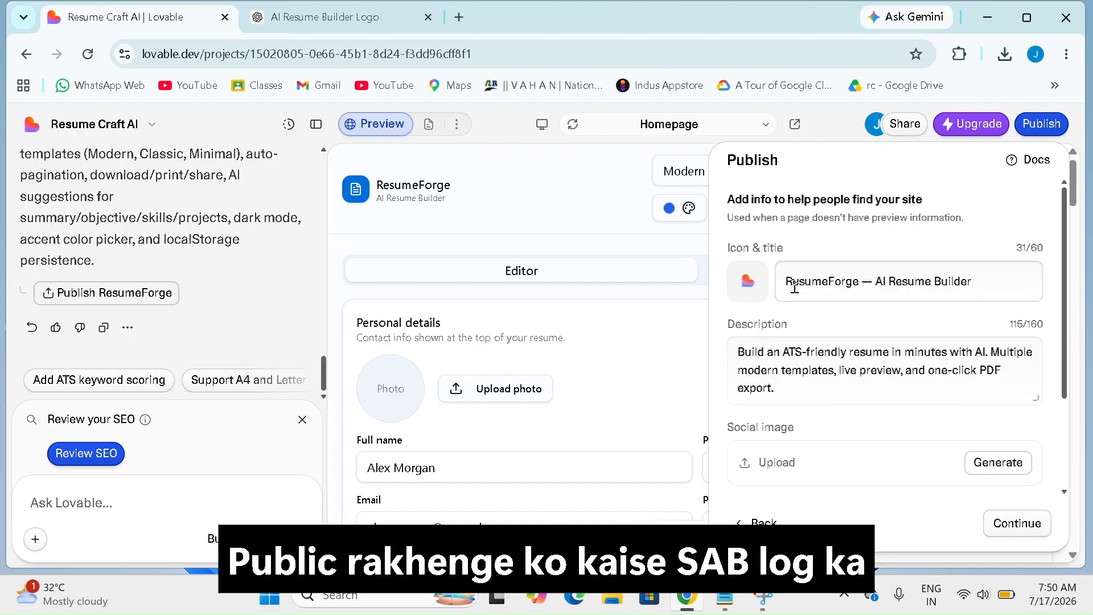
- Upload the "ai resume builder logo" file from Downloads as the site's icon
{"action": "left_click", "coordinate": [749, 282]}
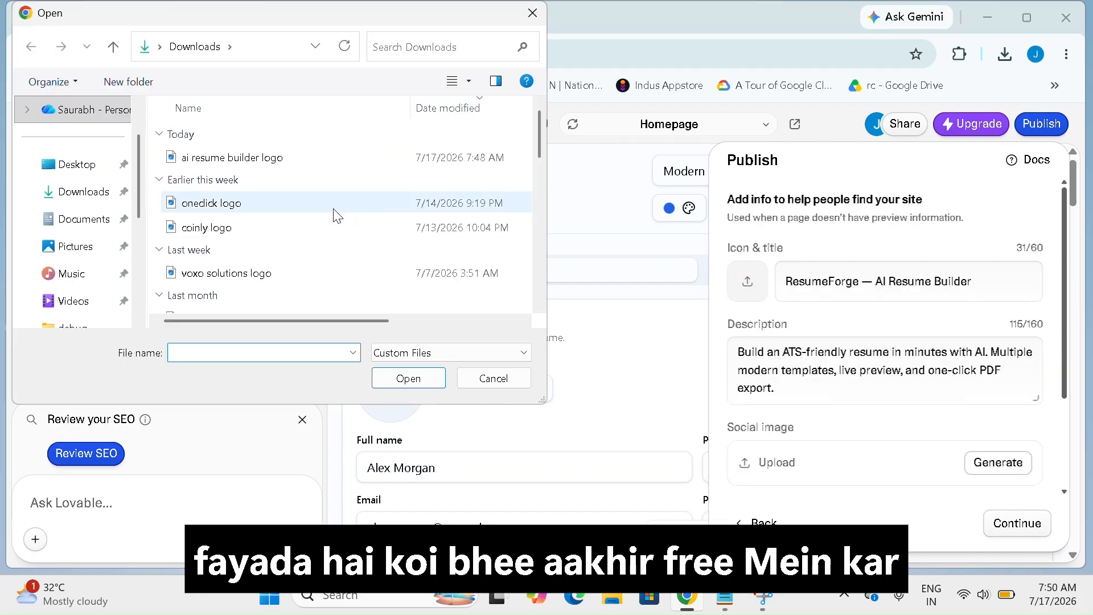
{"action": "left_click", "coordinate": [272, 159]}
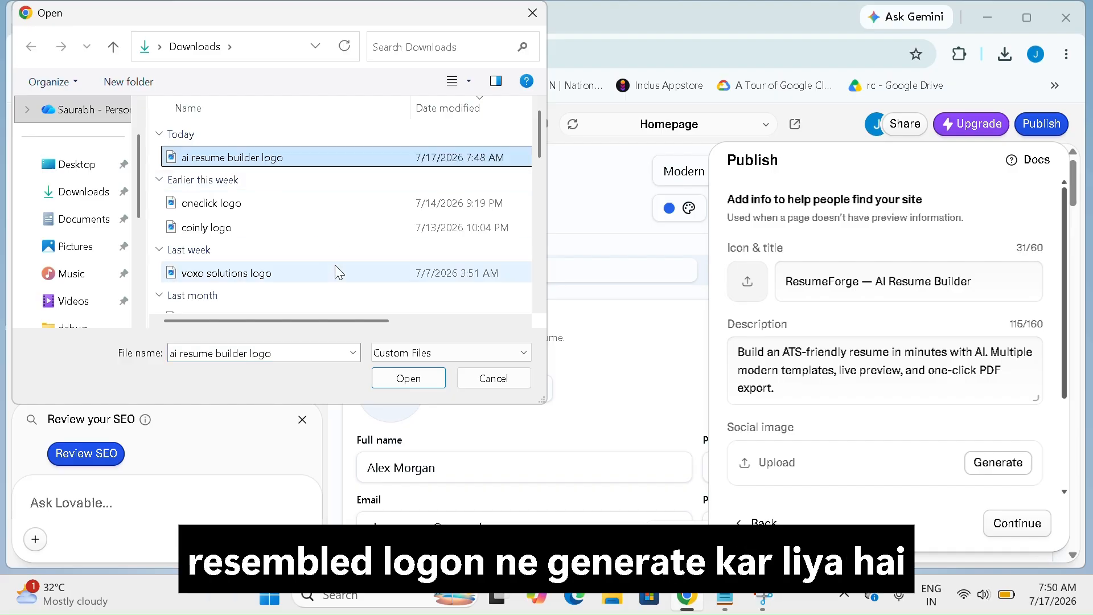
{"action": "left_click", "coordinate": [407, 378]}
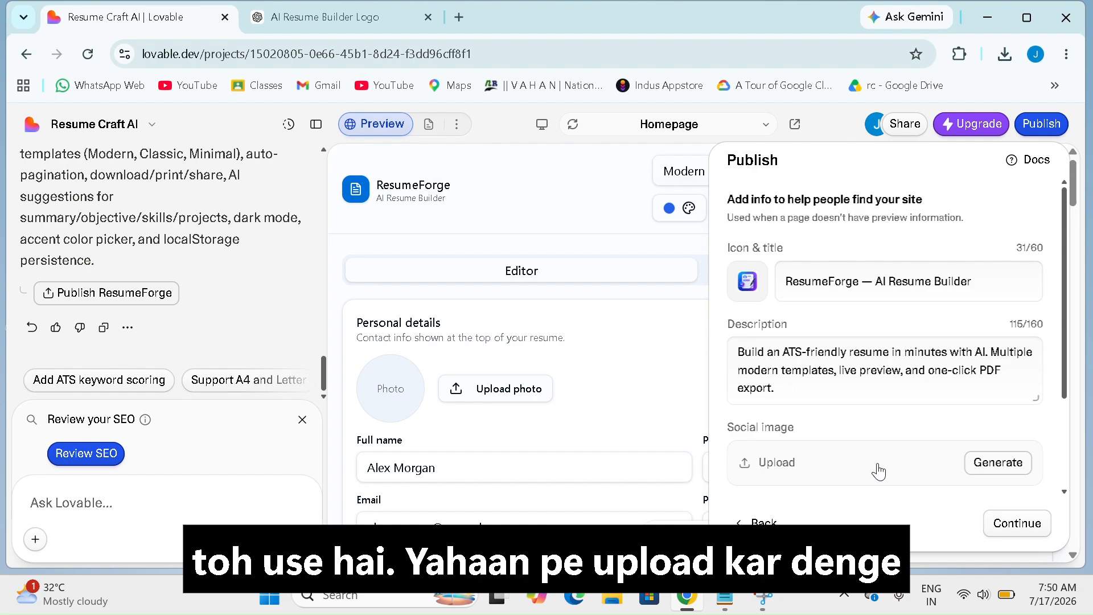
- Generate a social image for the site in the publish info
{"action": "scroll", "coordinate": [880, 472], "scroll_direction": "down", "scroll_amount": 2}
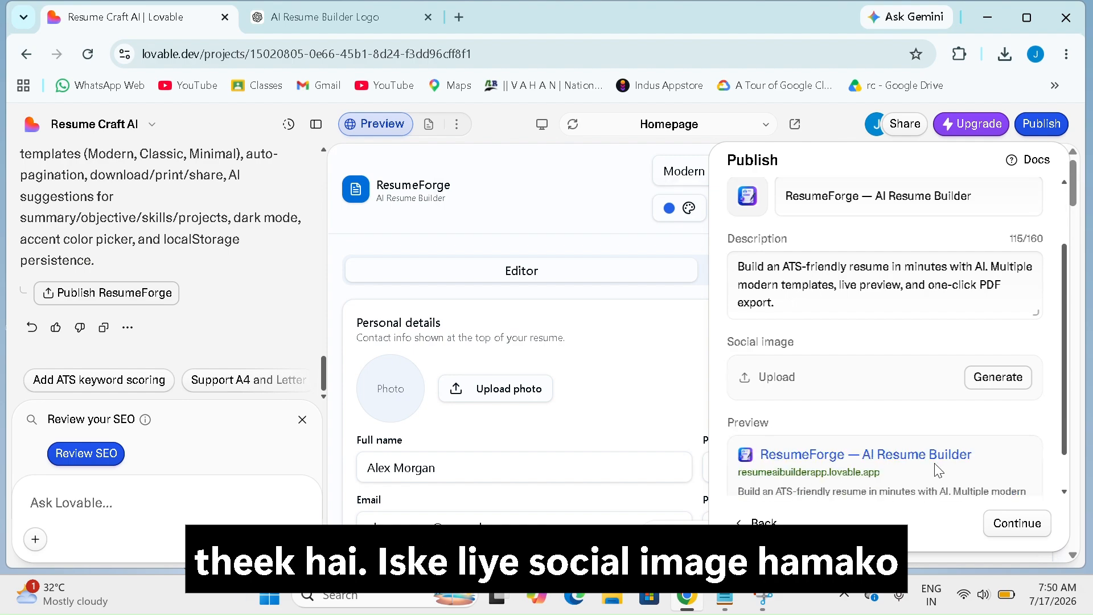
{"action": "left_click", "coordinate": [980, 379]}
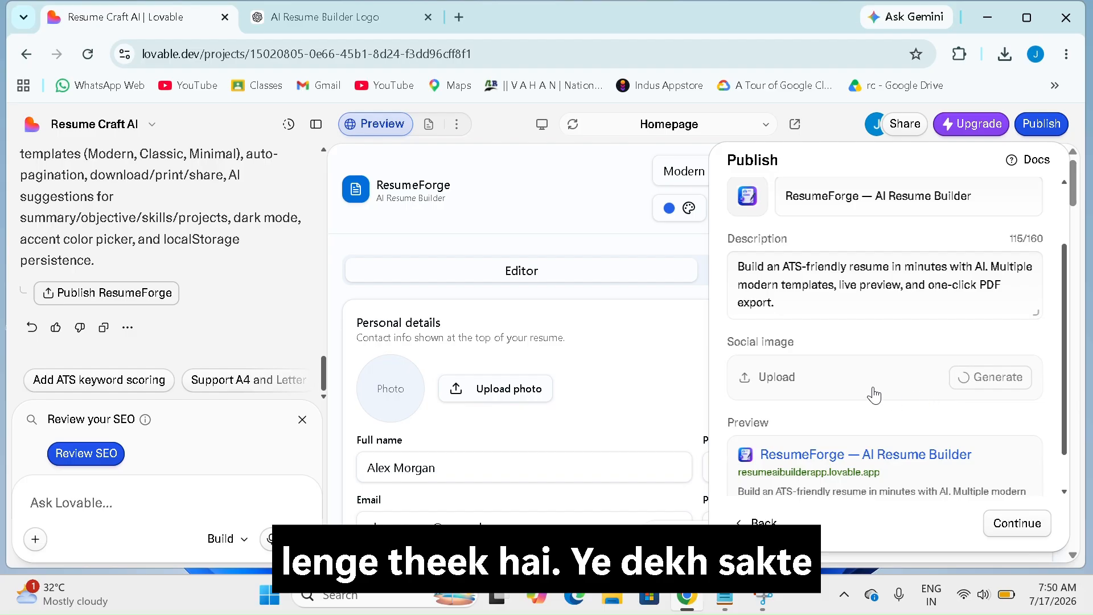
{"action": "scroll", "coordinate": [874, 394], "scroll_direction": "down", "scroll_amount": 1}
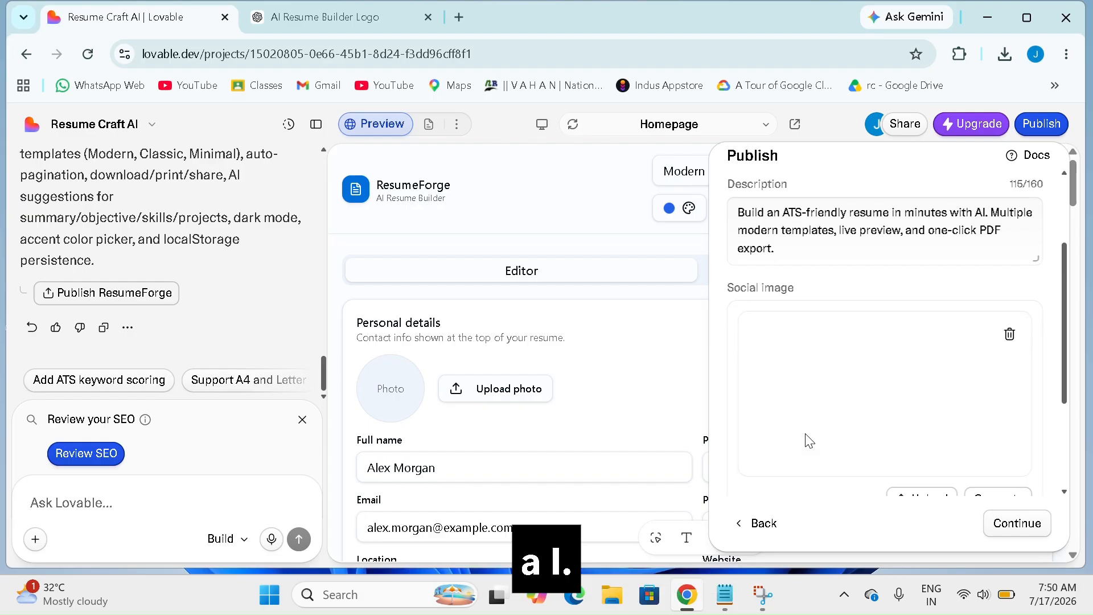
- Review the site's icon, title, description, generated social image and search preview before publishing
{"action": "scroll", "coordinate": [810, 441], "scroll_direction": "down", "scroll_amount": 3}
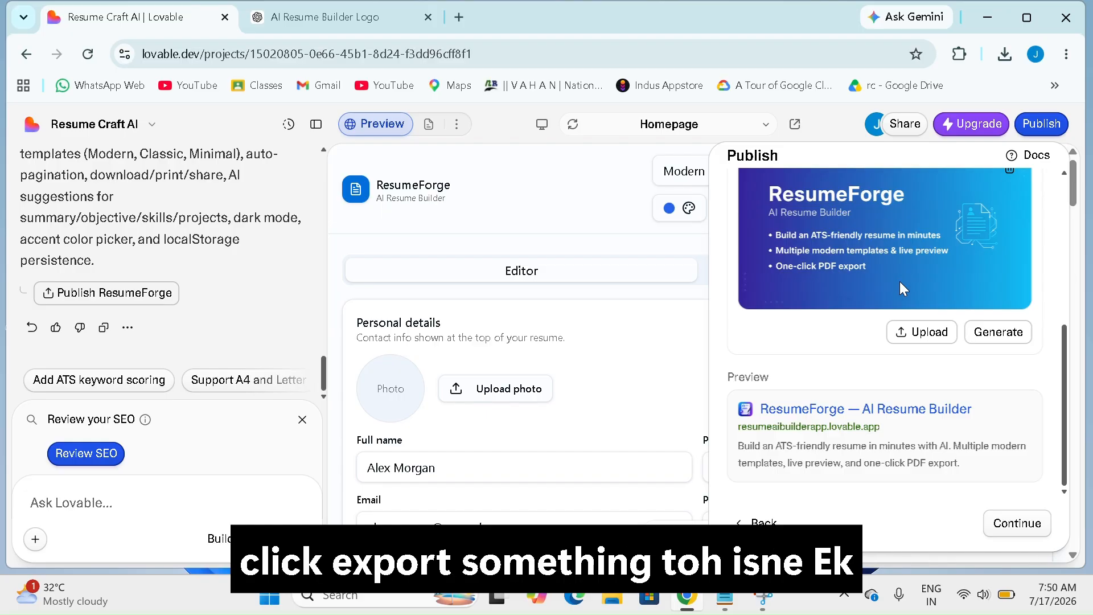
{"action": "scroll", "coordinate": [900, 398], "scroll_direction": "up", "scroll_amount": 2}
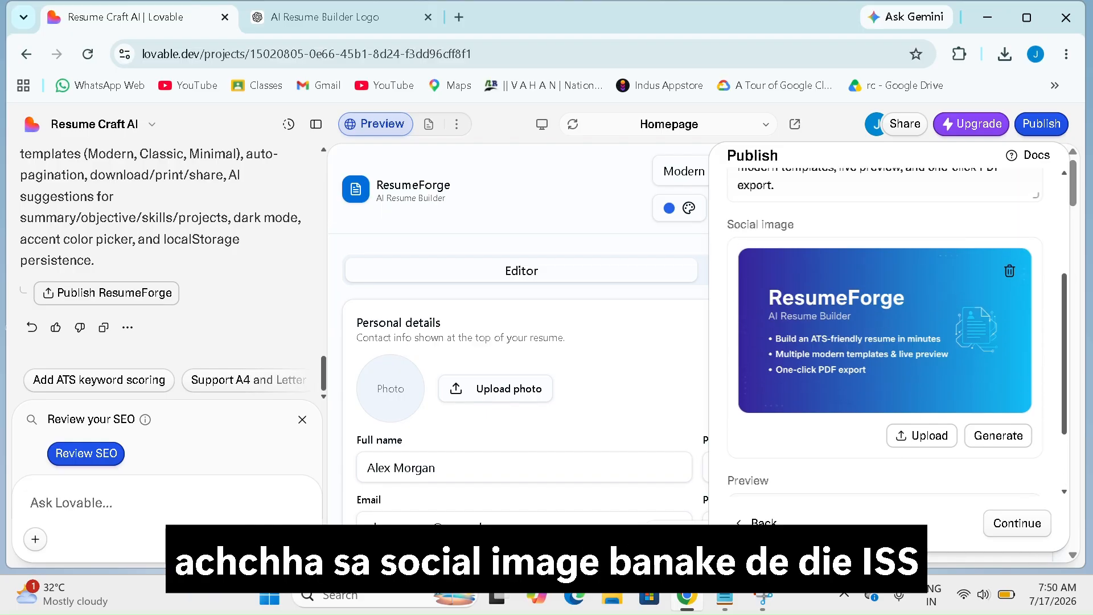
{"action": "scroll", "coordinate": [886, 342], "scroll_direction": "up", "scroll_amount": 4}
{"action": "scroll", "coordinate": [886, 342], "scroll_direction": "down", "scroll_amount": 6}
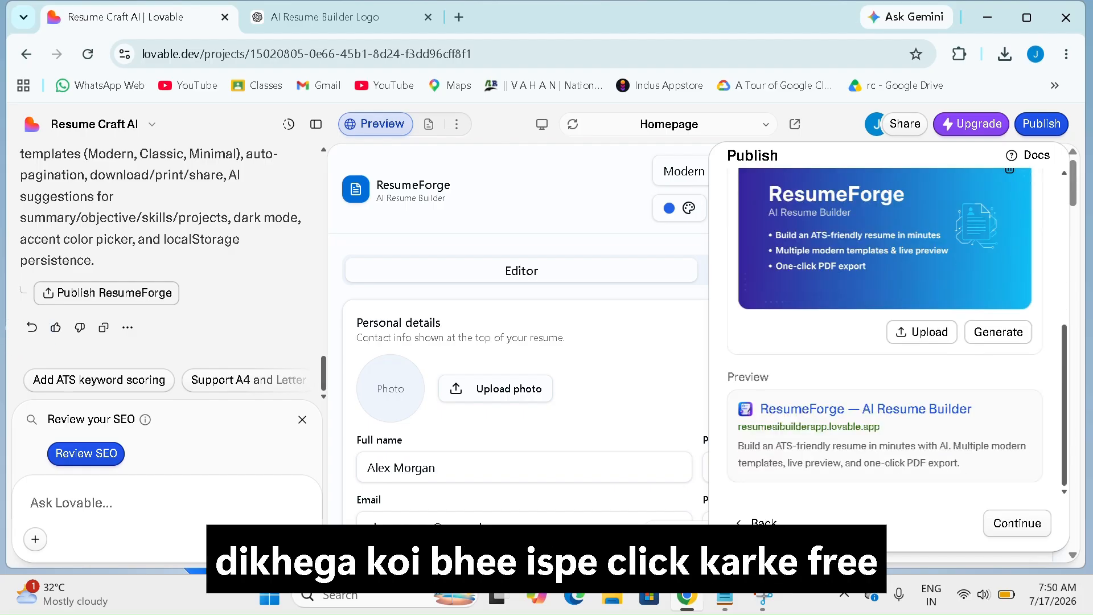
{"action": "scroll", "coordinate": [885, 331], "scroll_direction": "up", "scroll_amount": 1}
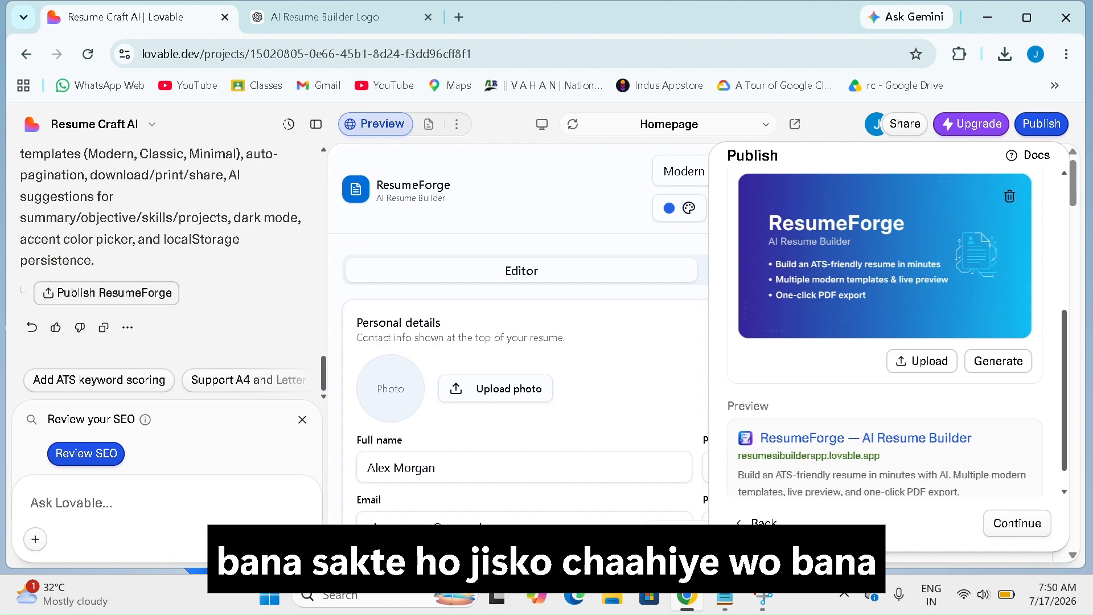
{"action": "scroll", "coordinate": [885, 330], "scroll_direction": "down", "scroll_amount": 1}
{"action": "scroll", "coordinate": [886, 331], "scroll_direction": "up", "scroll_amount": 5}
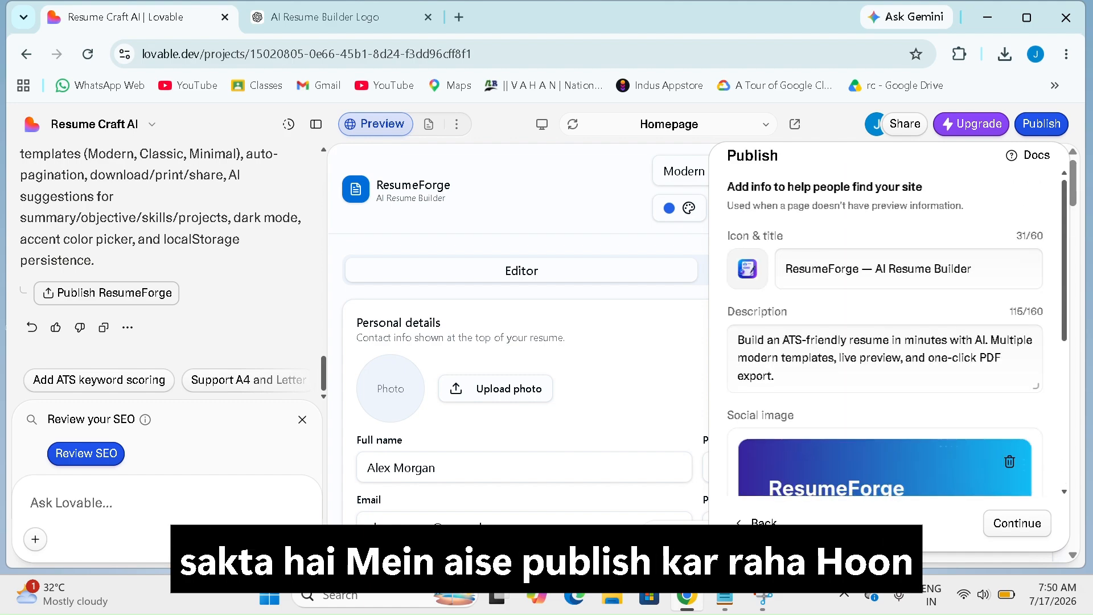
{"action": "scroll", "coordinate": [885, 331], "scroll_direction": "down", "scroll_amount": 5}
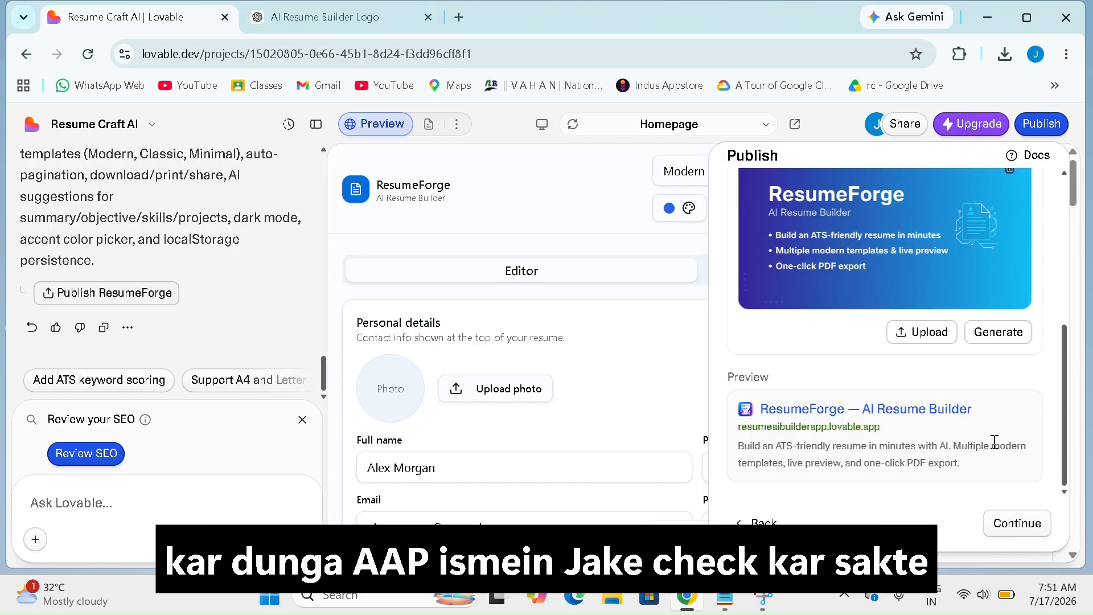
- Accept the site info, publish the app, and copy its live URL
{"action": "left_click", "coordinate": [1018, 524]}
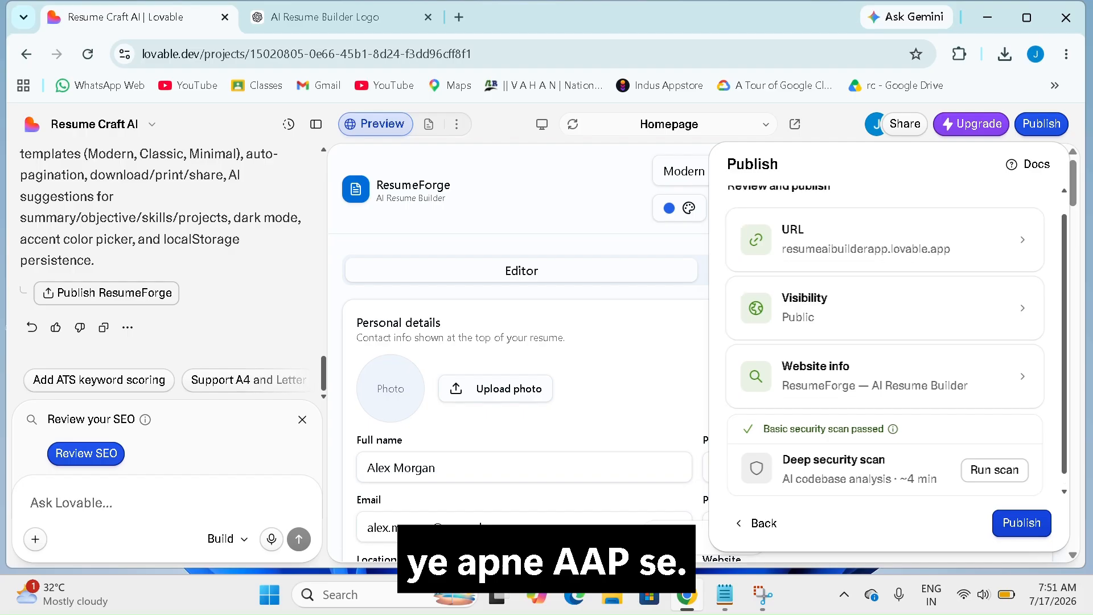
{"action": "left_click", "coordinate": [1009, 524]}
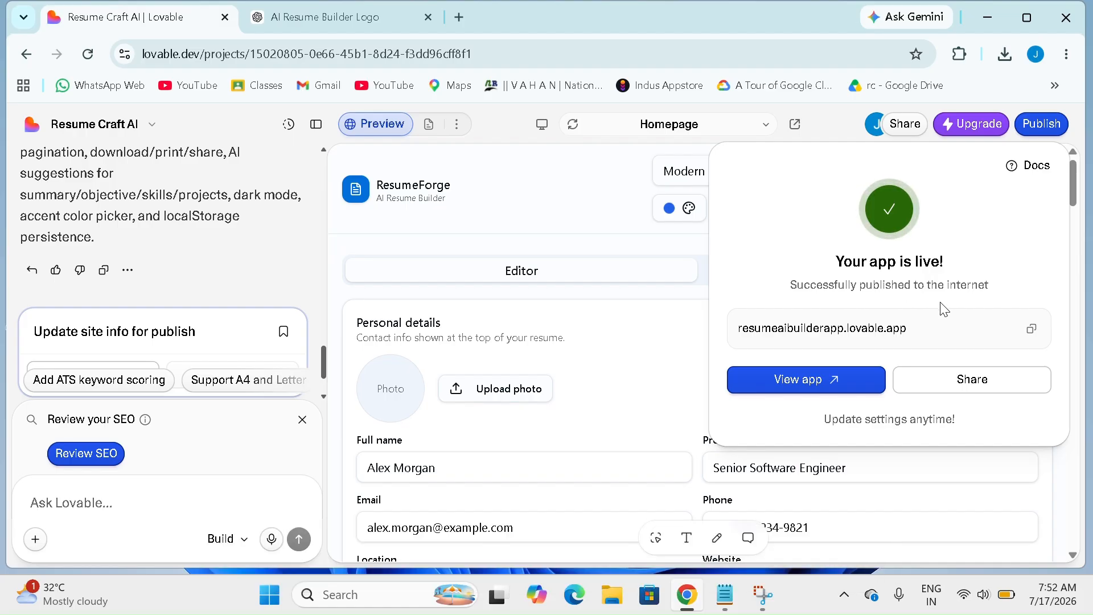
{"action": "left_click", "coordinate": [1032, 332]}
{"action": "left_click", "coordinate": [922, 496]}
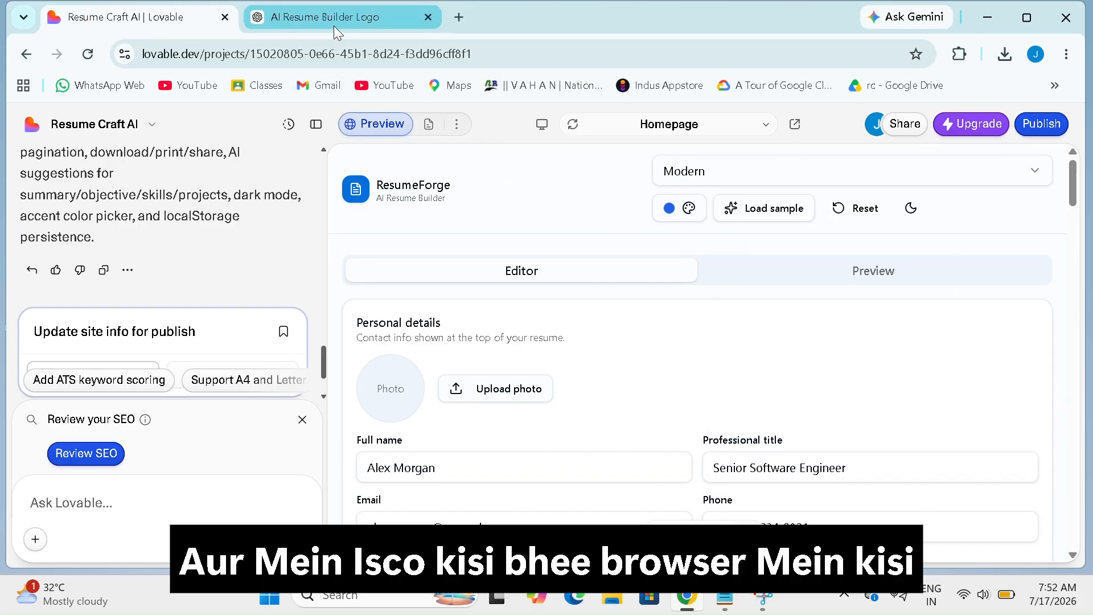
- Open the published site at resumeaibuilderapp.lovable.app from the copied URL, reusing the browser tab that holds the ChatGPT logo chat
{"action": "left_click", "coordinate": [333, 26]}
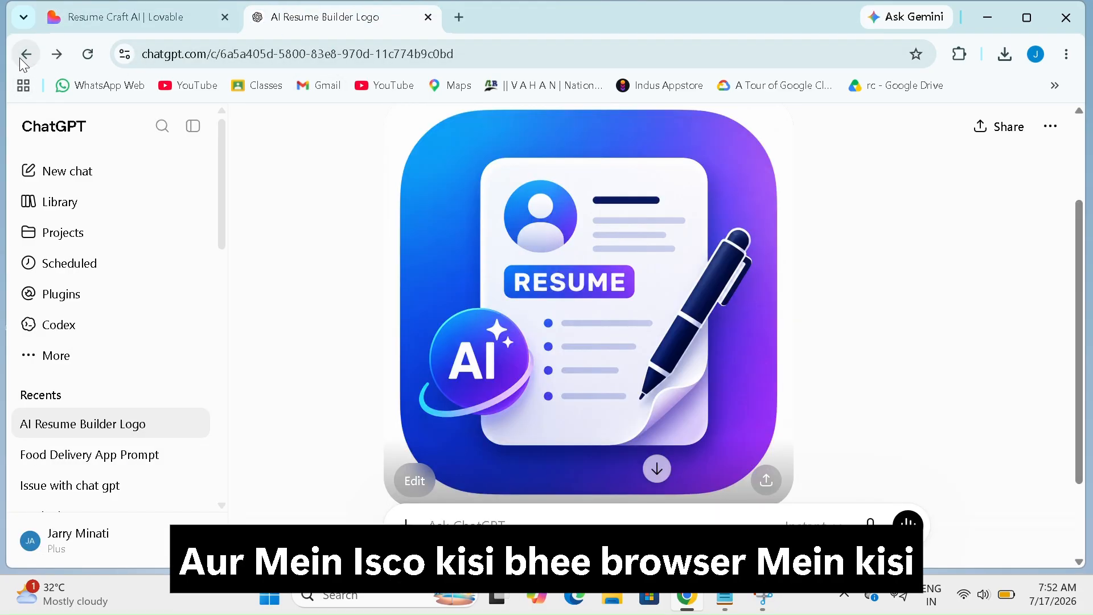
{"action": "left_click", "coordinate": [25, 54]}
{"action": "left_click", "coordinate": [26, 54]}
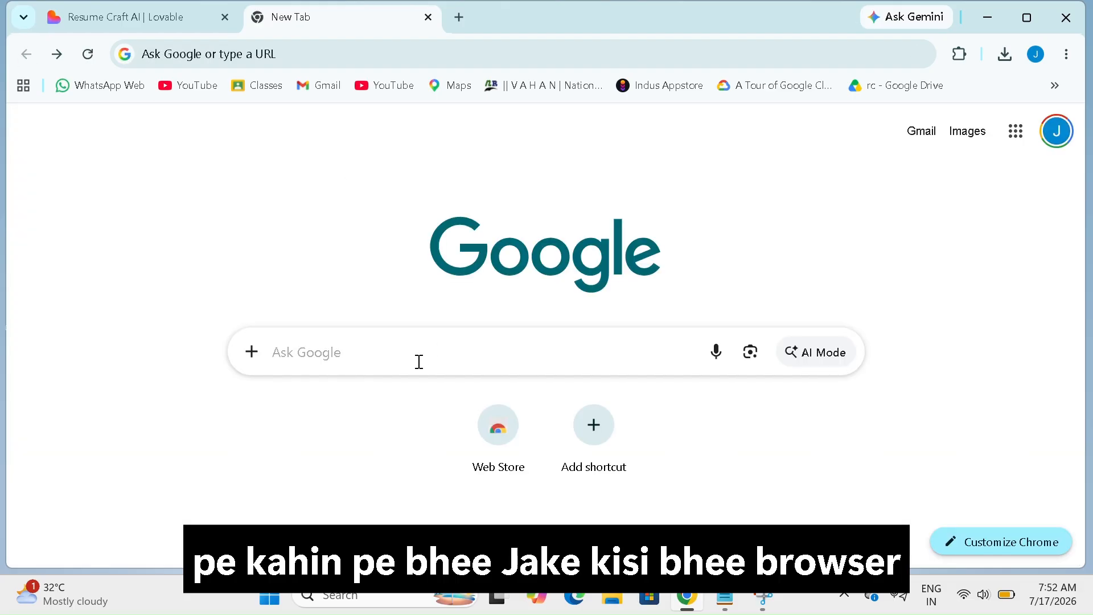
{"action": "left_click", "coordinate": [254, 57]}
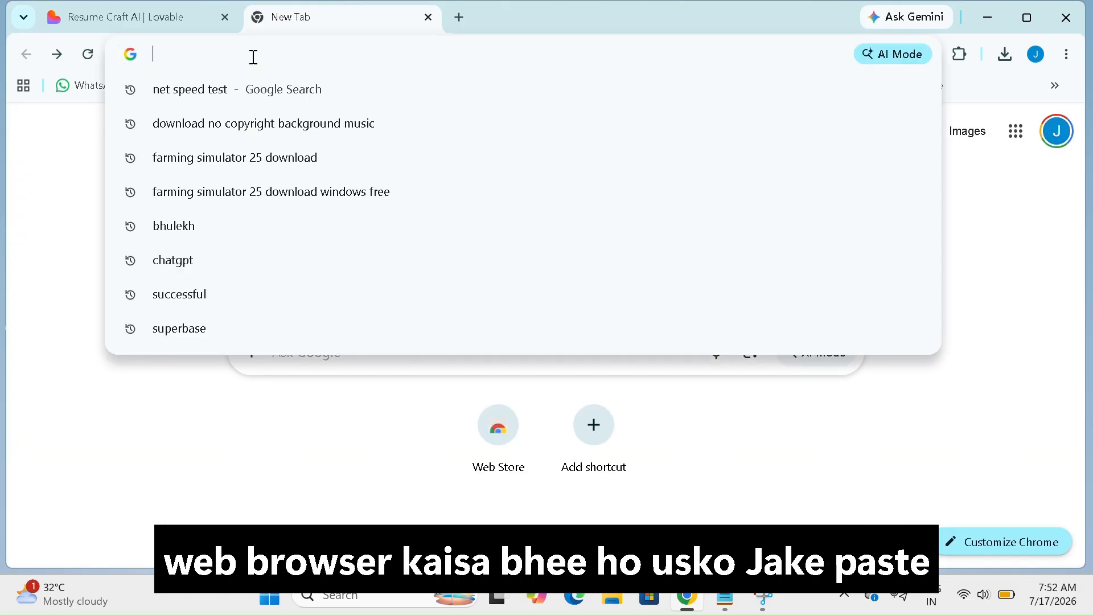
{"action": "key", "text": "ctrl+v"}
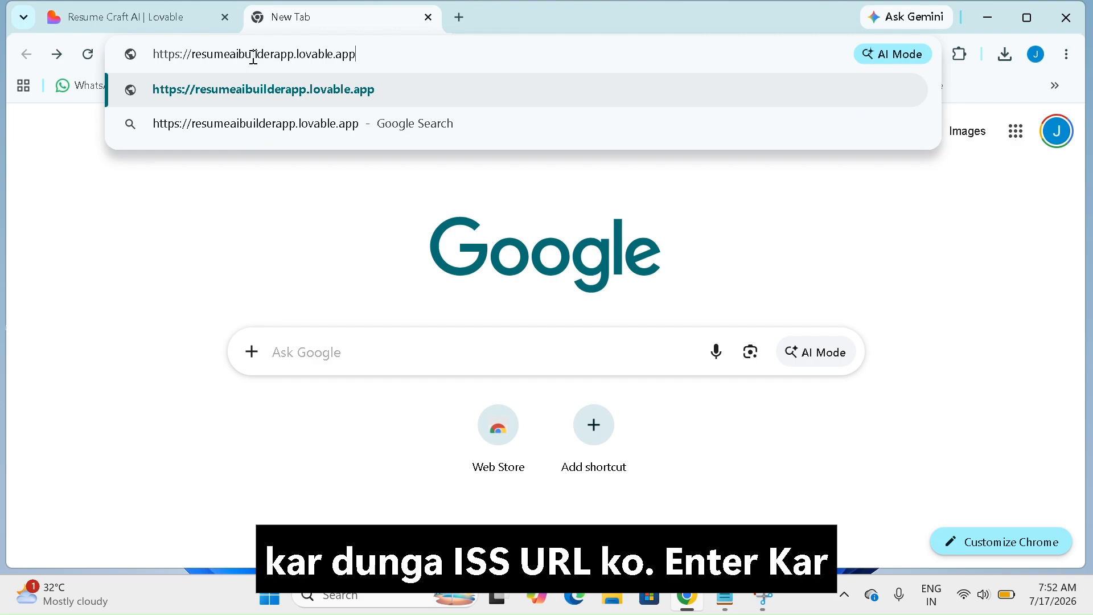
{"action": "key", "text": "Return"}
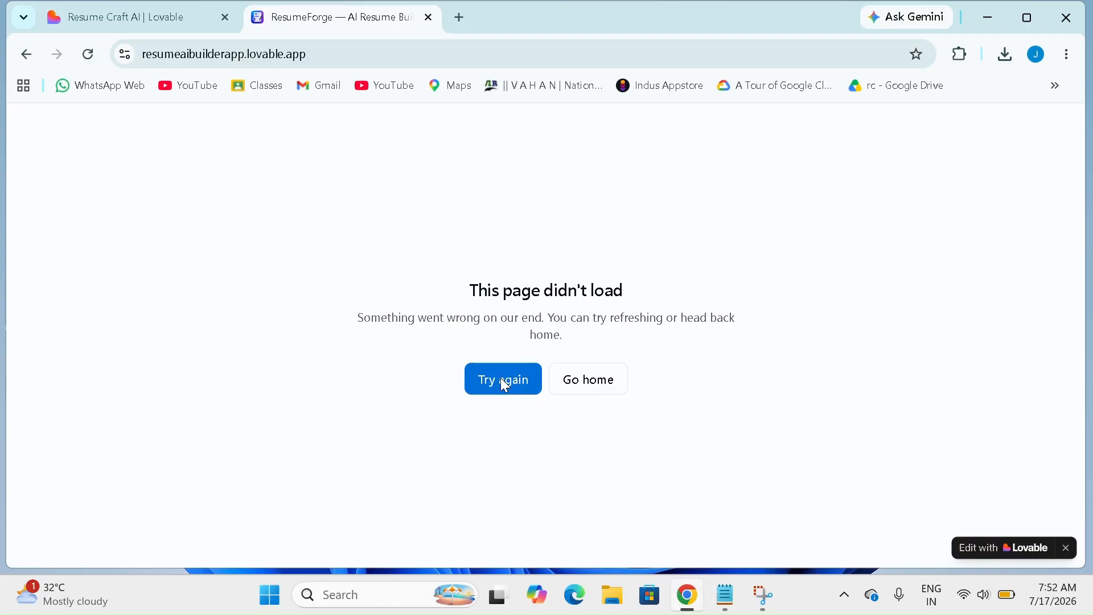
- Try to go to the live site's home page from the error page, dismiss the Lovable badge, and close the tab
{"action": "left_click", "coordinate": [584, 392]}
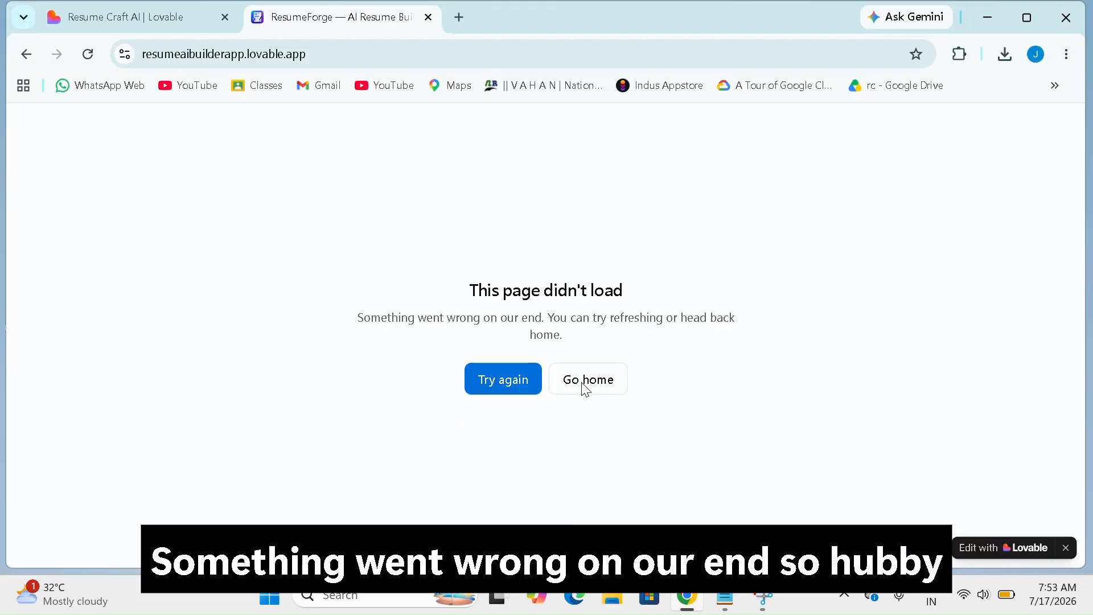
{"action": "left_click", "coordinate": [586, 390]}
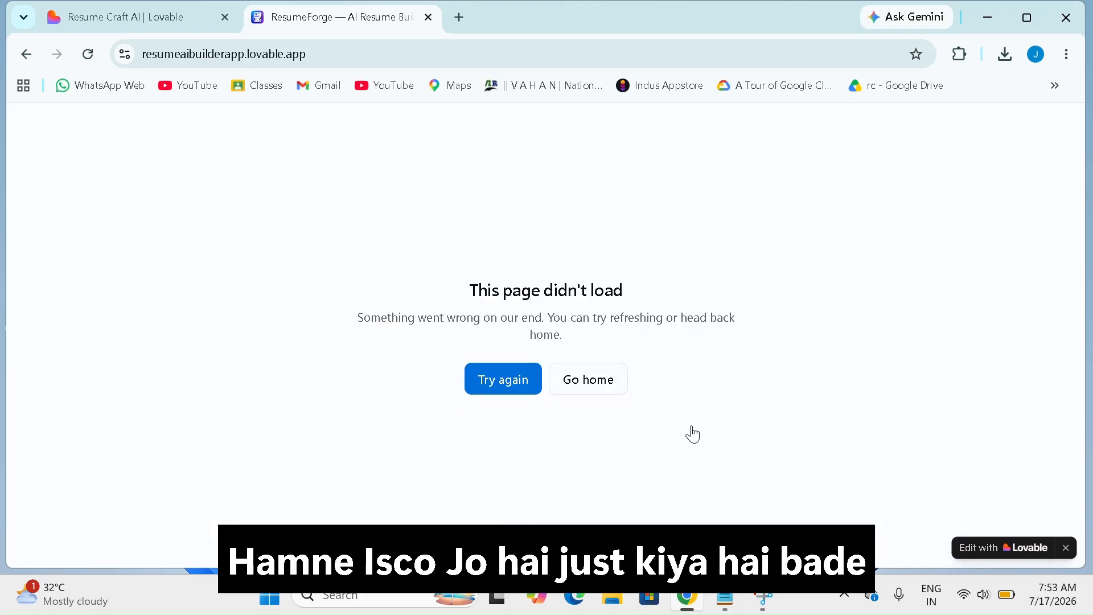
{"action": "left_click", "coordinate": [1065, 549]}
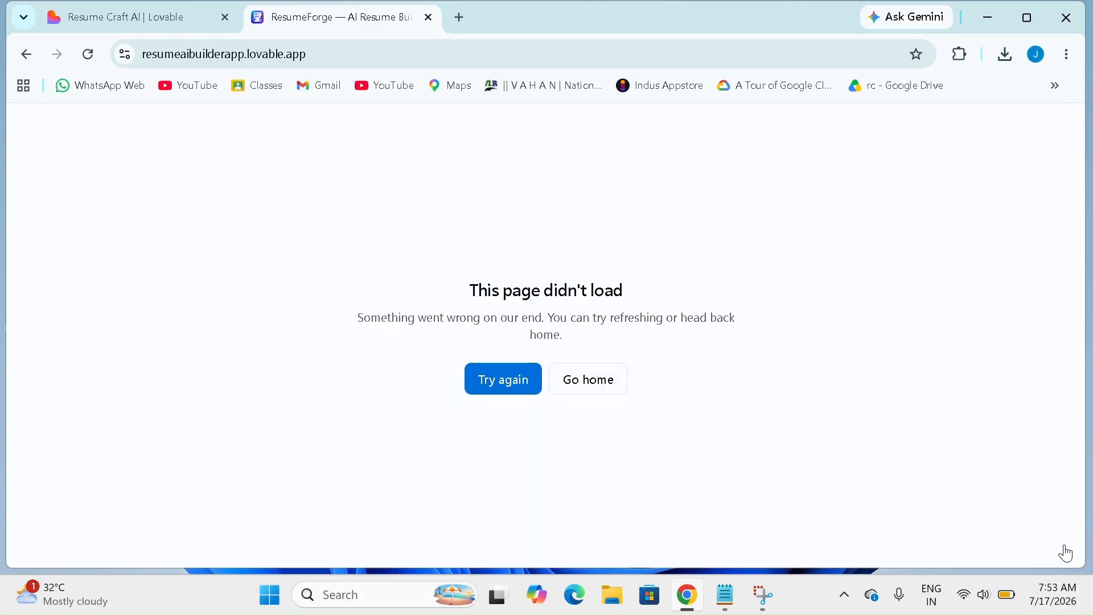
{"action": "left_click", "coordinate": [428, 18]}
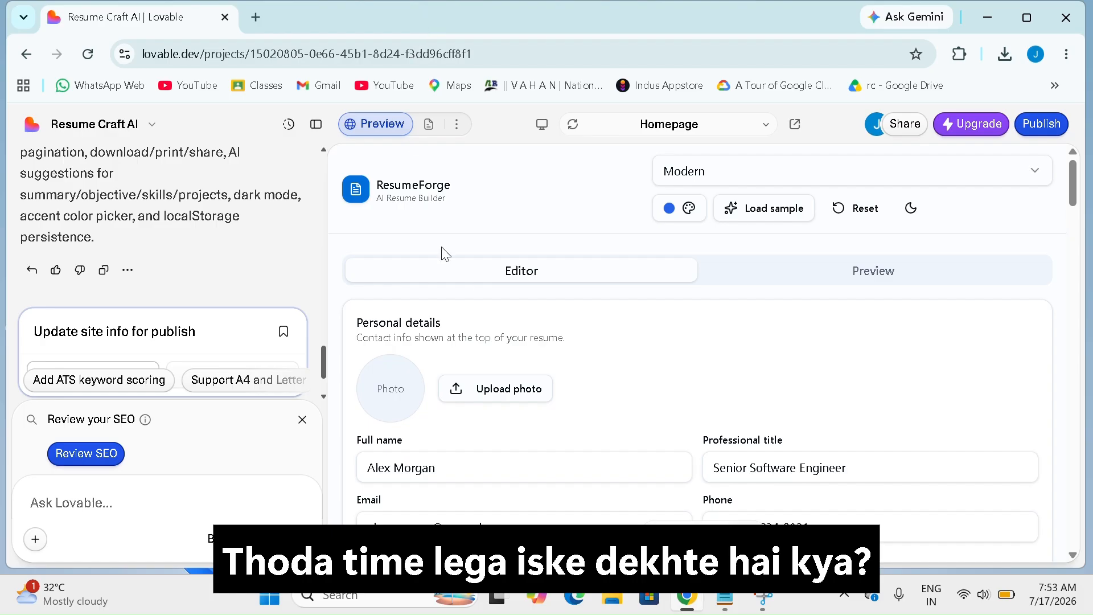
- Check the app's publish status and examine its visitor analytics and web traffic chart for the last 7 days
{"action": "left_click", "coordinate": [1048, 126]}
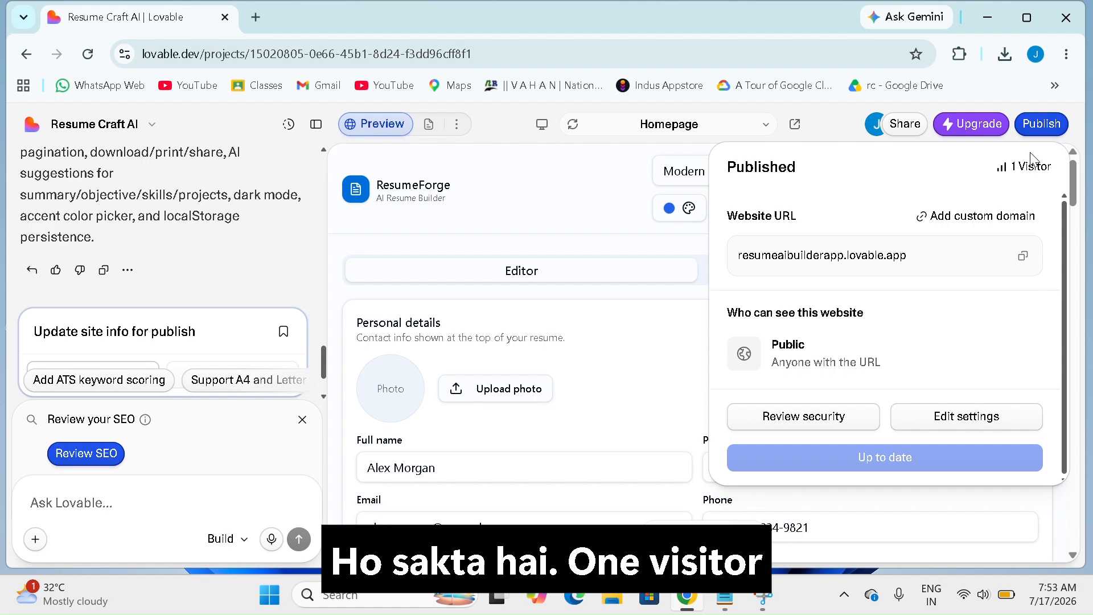
{"action": "left_click", "coordinate": [1028, 168]}
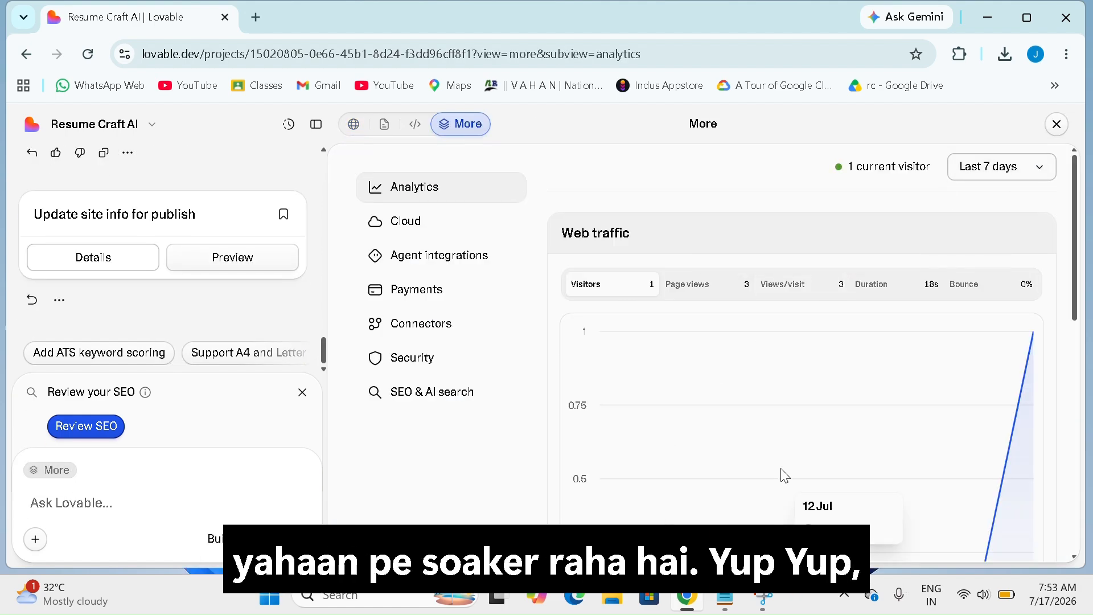
{"action": "mouse_move", "coordinate": [1028, 347]}
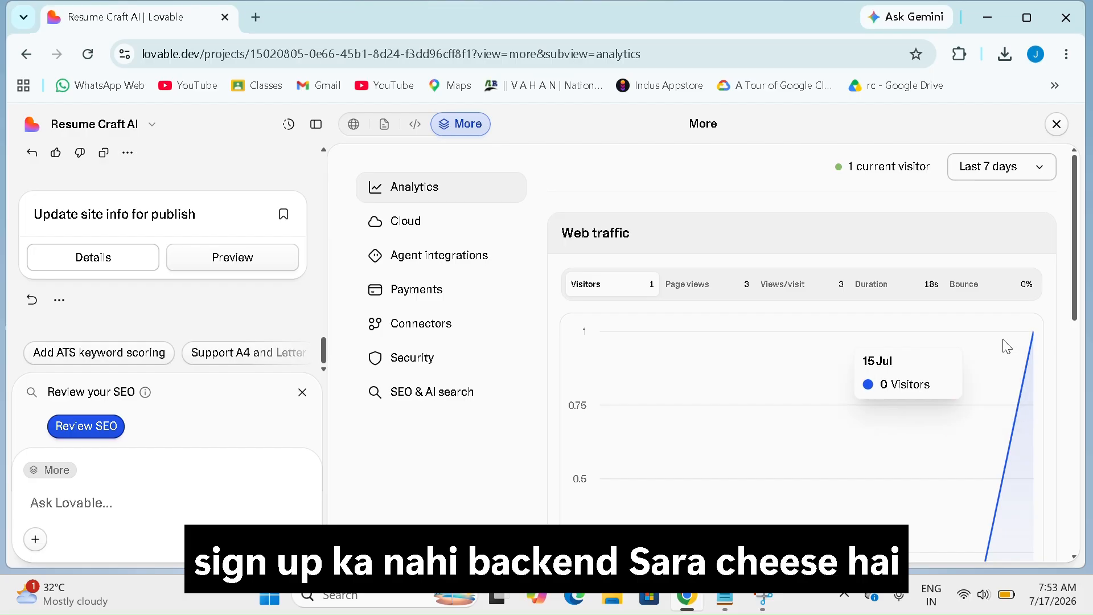
{"action": "scroll", "coordinate": [1007, 387], "scroll_direction": "down", "scroll_amount": 2}
{"action": "scroll", "coordinate": [1008, 387], "scroll_direction": "up", "scroll_amount": 2}
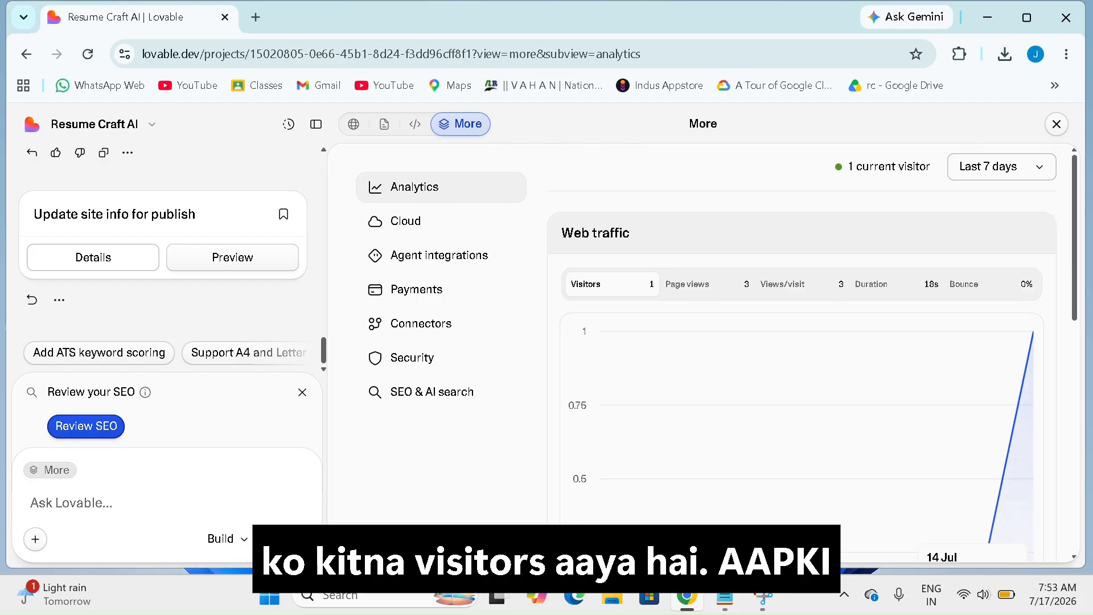
- Reopen the copied resumeaibuilderapp.lovable.app URL in a new browser tab, retry its home page, and close the tab
{"action": "left_click", "coordinate": [256, 18]}
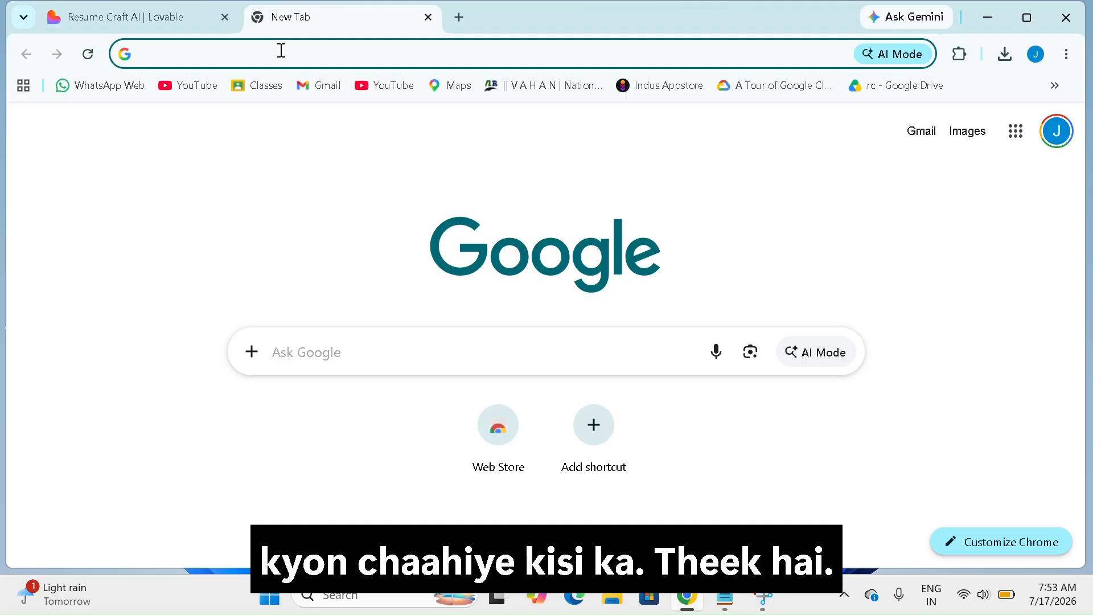
{"action": "key", "text": "ctrl+v"}
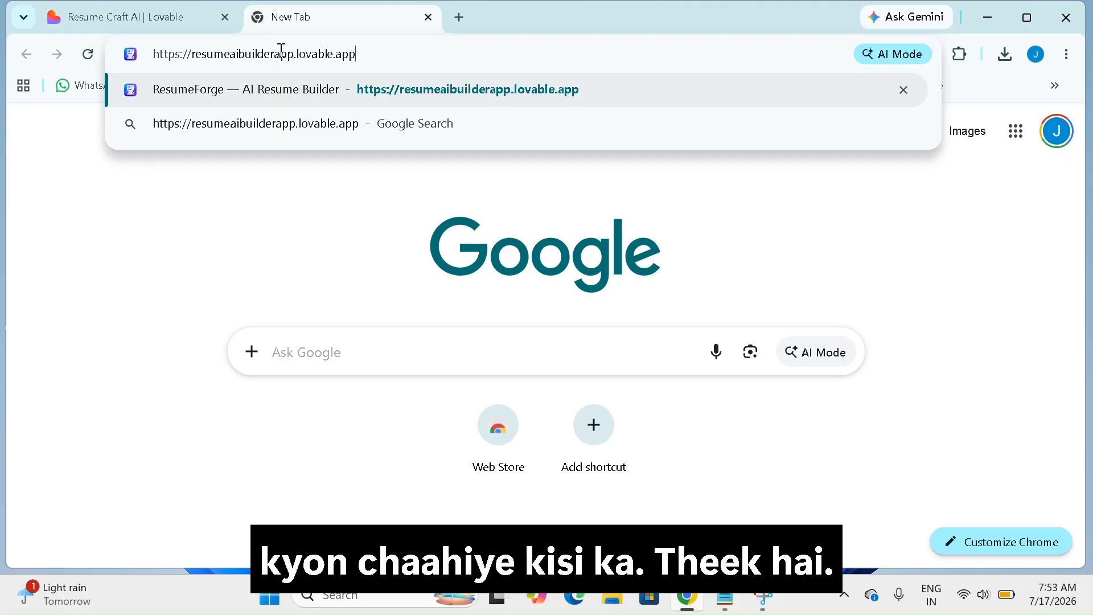
{"action": "key", "text": "Return"}
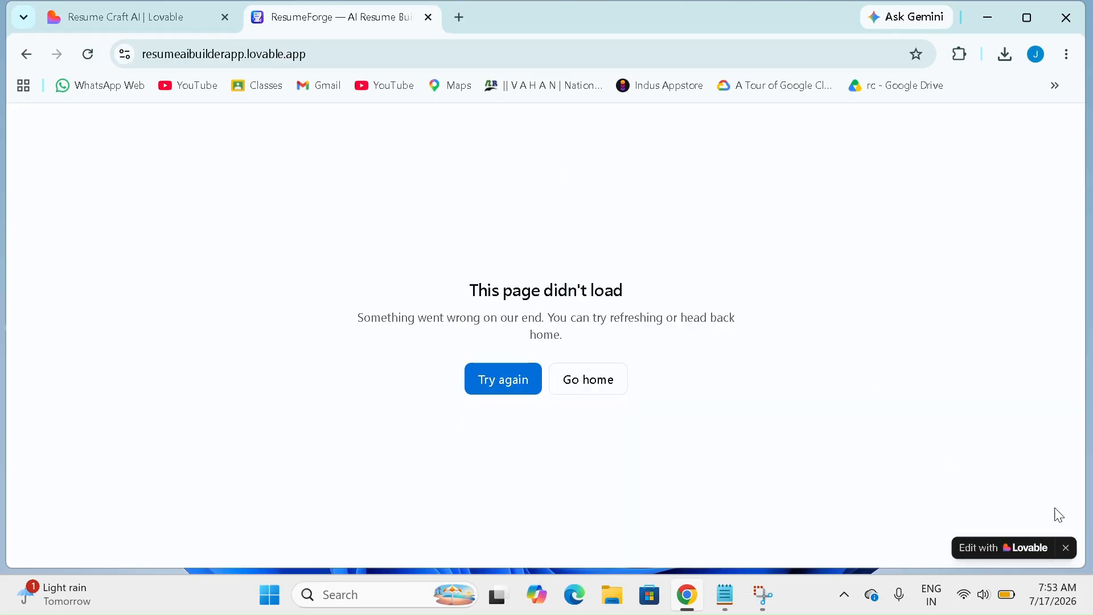
{"action": "left_click", "coordinate": [1068, 553]}
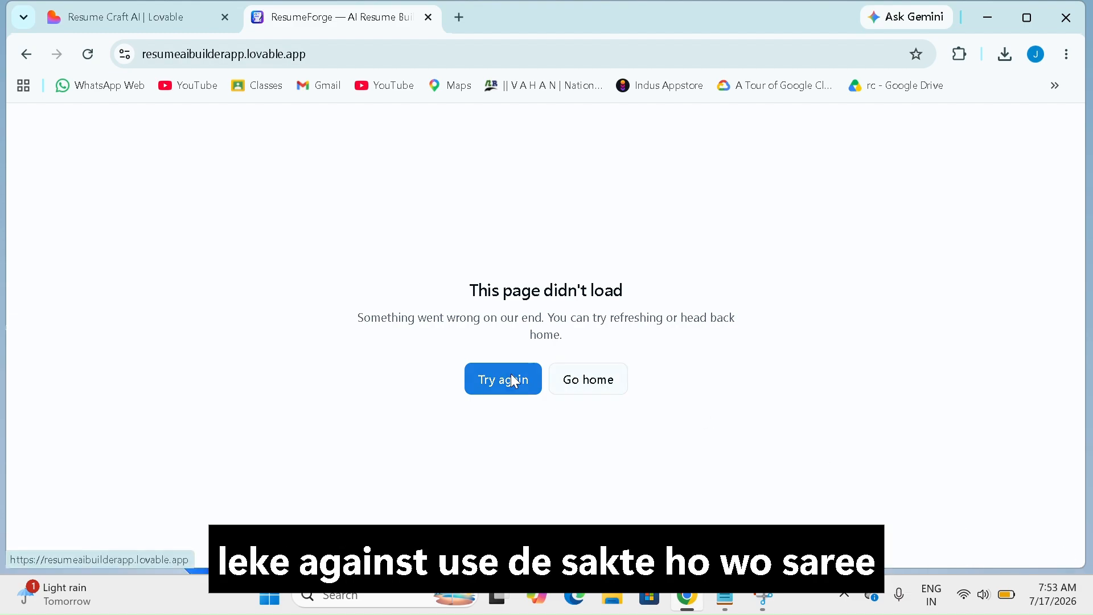
{"action": "left_click", "coordinate": [573, 385]}
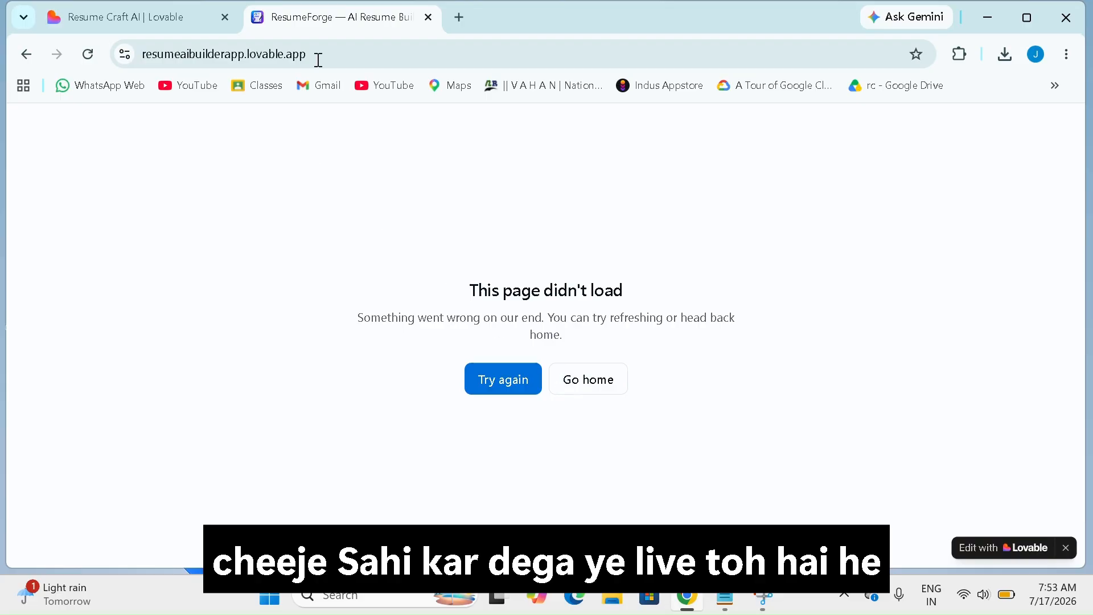
{"action": "left_click", "coordinate": [429, 17]}
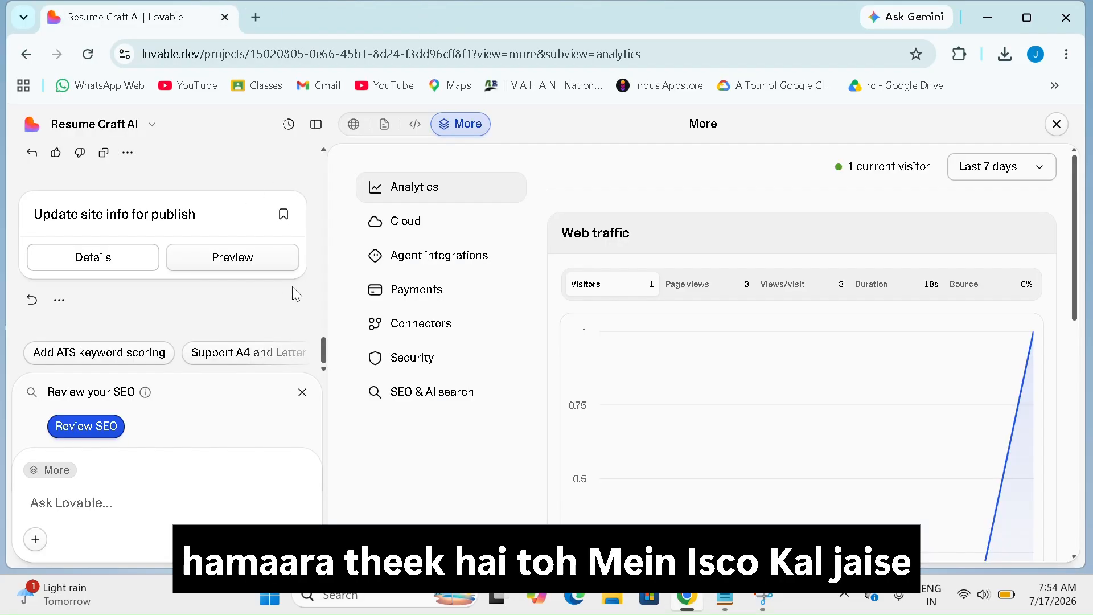
{"action": "left_click", "coordinate": [132, 125]}
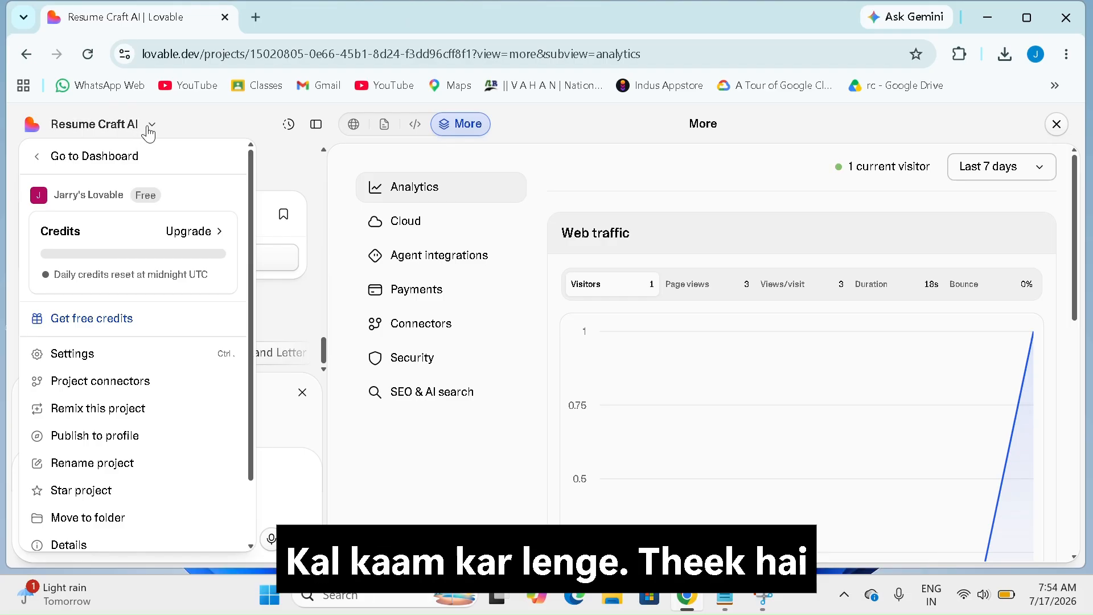
{"action": "left_click", "coordinate": [146, 127]}
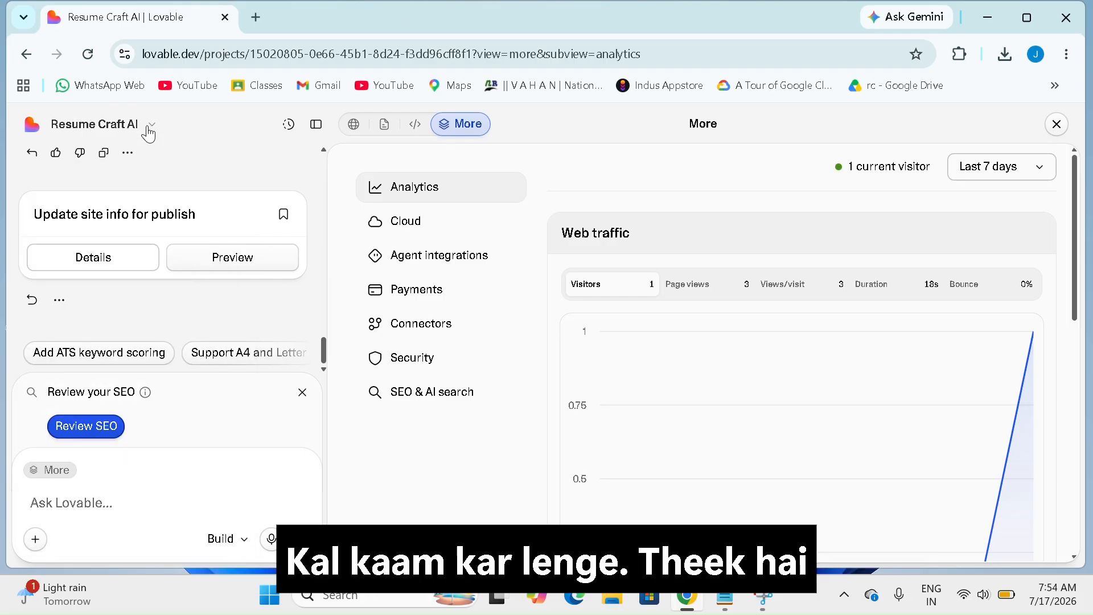
- Return to the app preview and review the project's SEO research questions, custom domain option and scan checks, closing the review when finished
{"action": "left_click", "coordinate": [354, 126]}
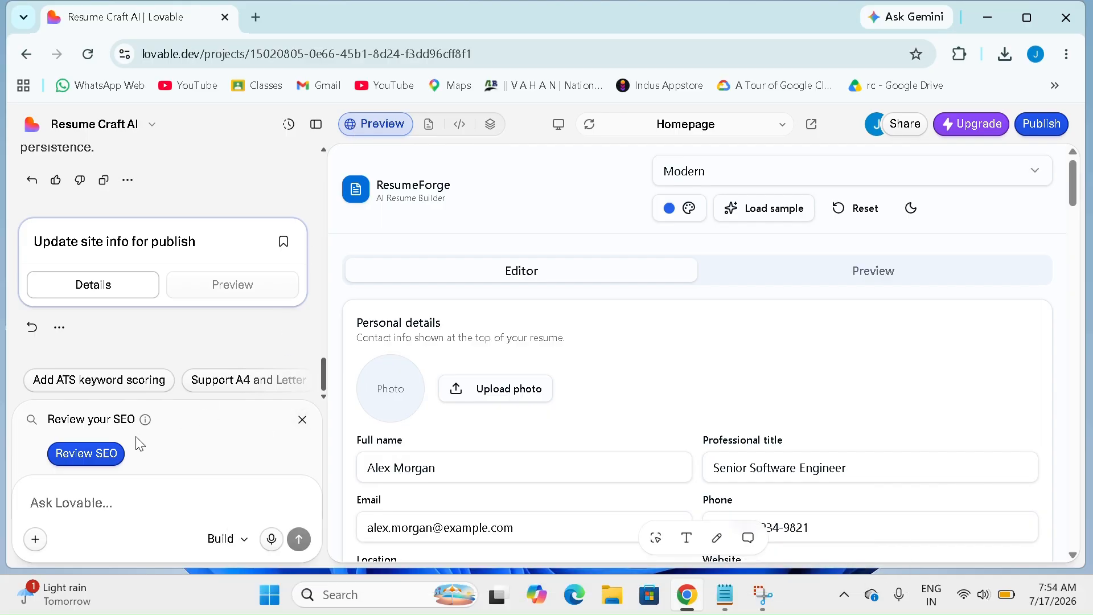
{"action": "left_click", "coordinate": [78, 456]}
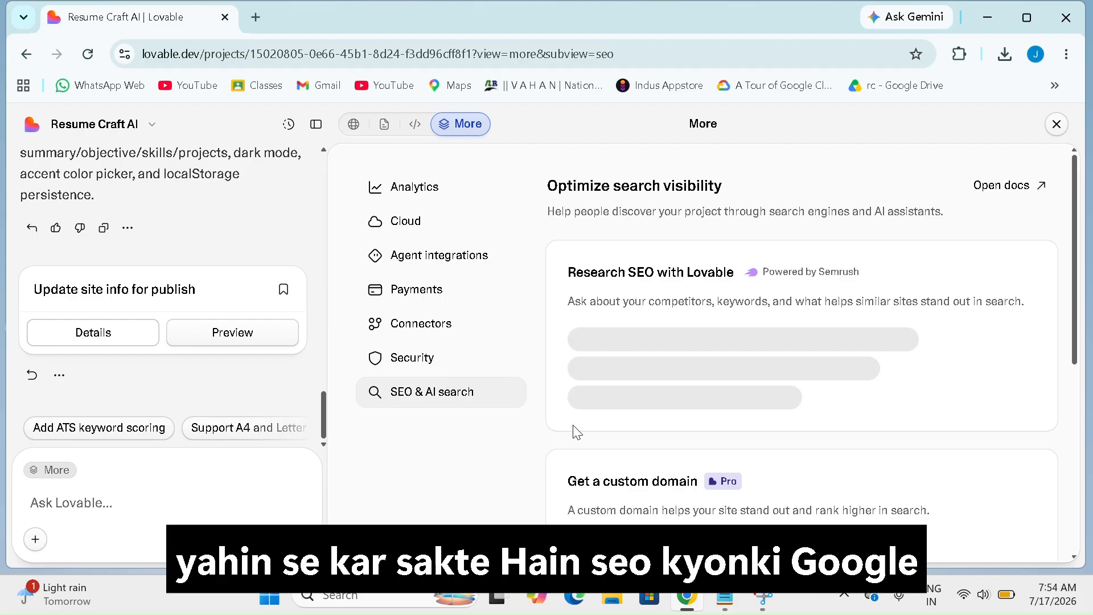
{"action": "scroll", "coordinate": [576, 429], "scroll_direction": "down", "scroll_amount": 5}
{"action": "scroll", "coordinate": [802, 351], "scroll_direction": "down", "scroll_amount": 4}
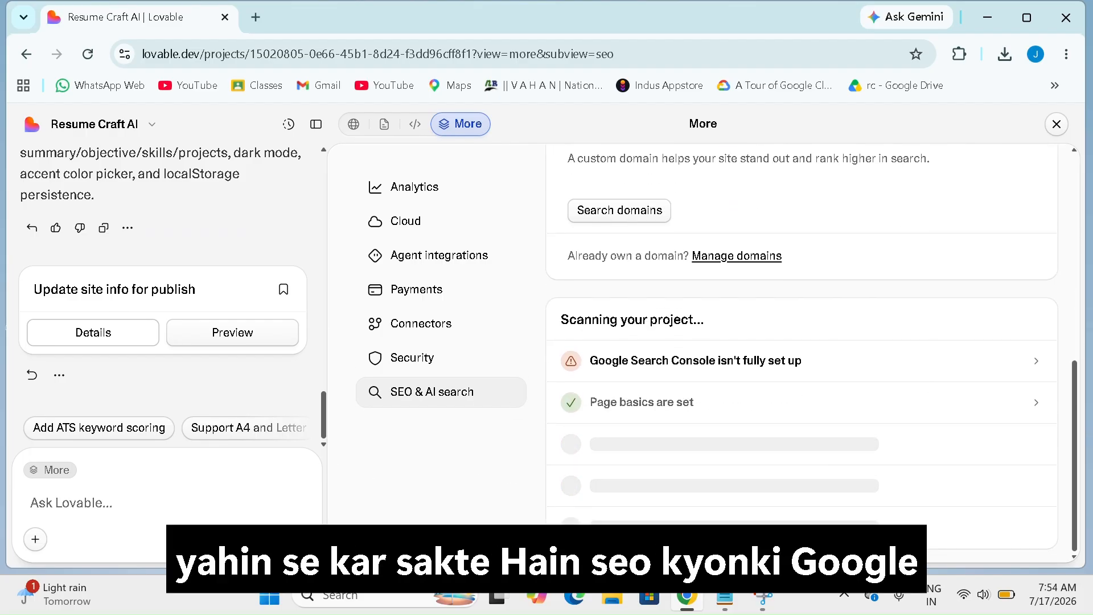
{"action": "scroll", "coordinate": [802, 350], "scroll_direction": "up", "scroll_amount": 7}
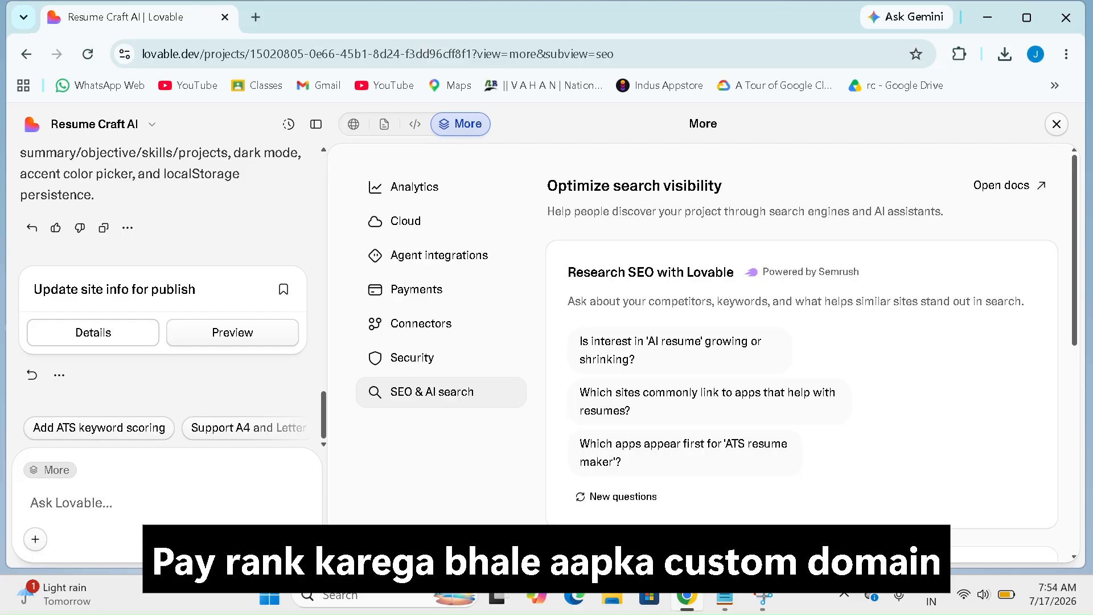
{"action": "left_click", "coordinate": [1057, 124]}
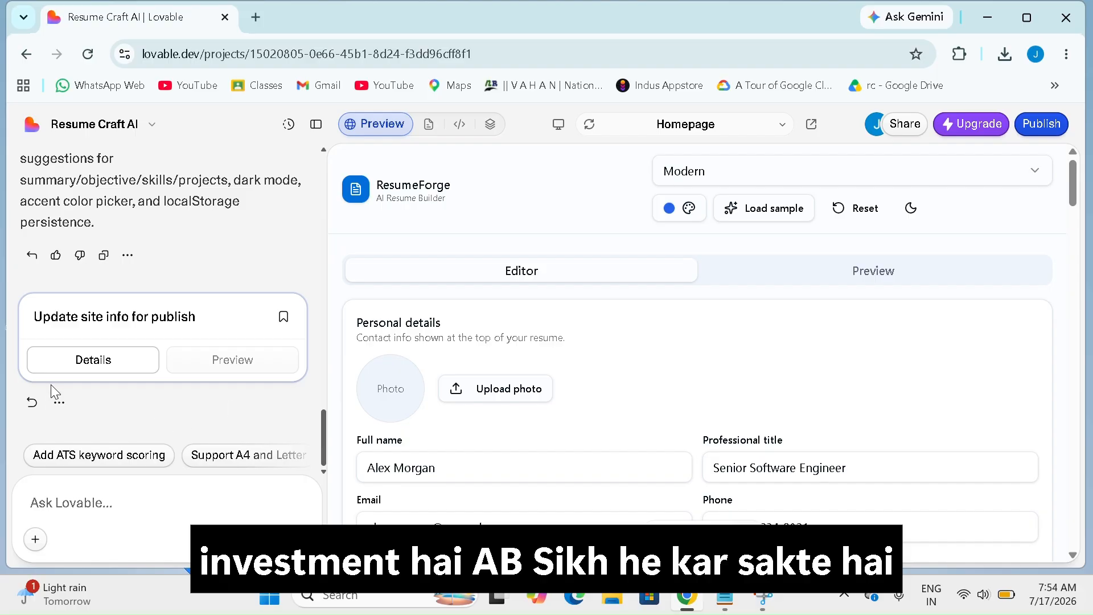
{"action": "left_click", "coordinate": [59, 402]}
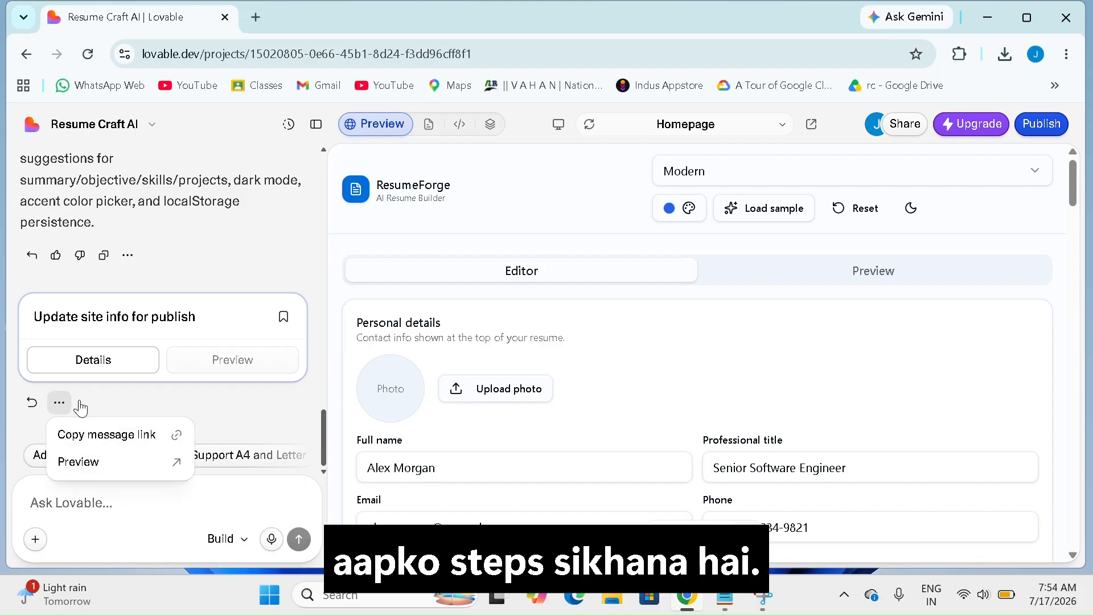
{"action": "left_click", "coordinate": [222, 426]}
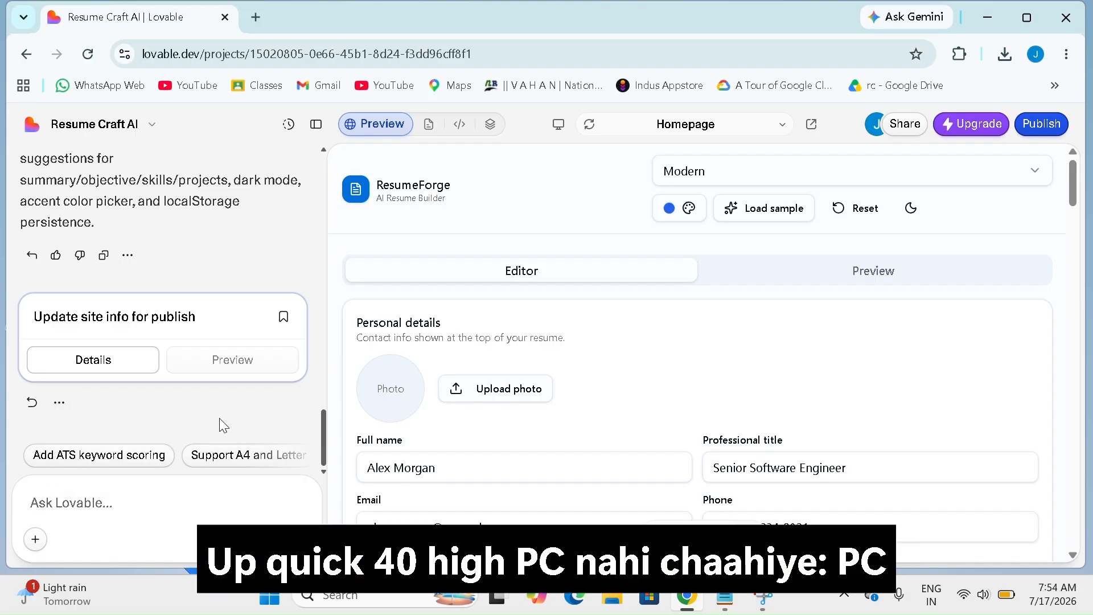